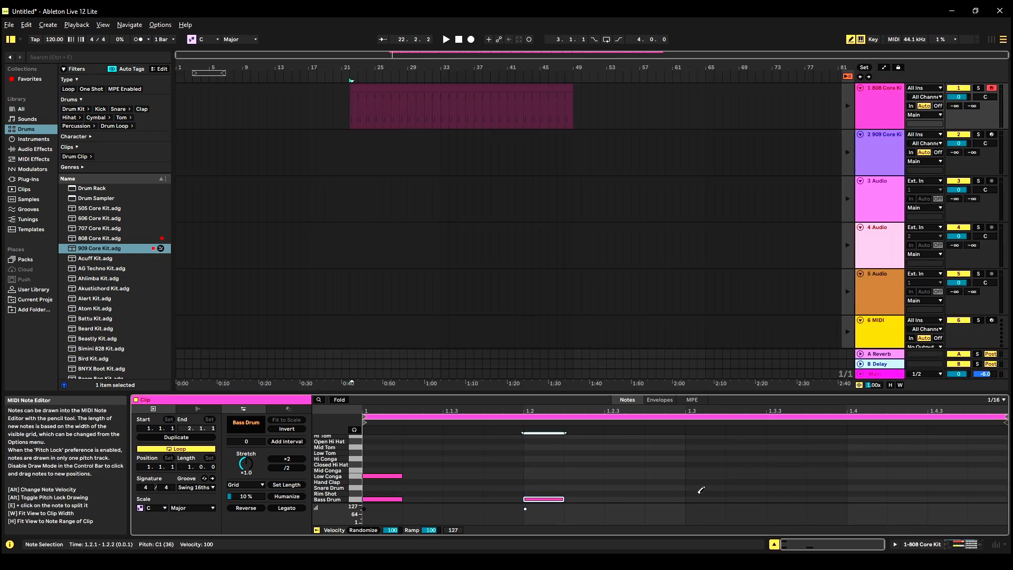
Duplicate the 808 Core Kit track's clip, placing one copy on the 909 Core Kit track and colouring another copy yellow.
{"action": "right_click", "coordinate": [402, 92]}
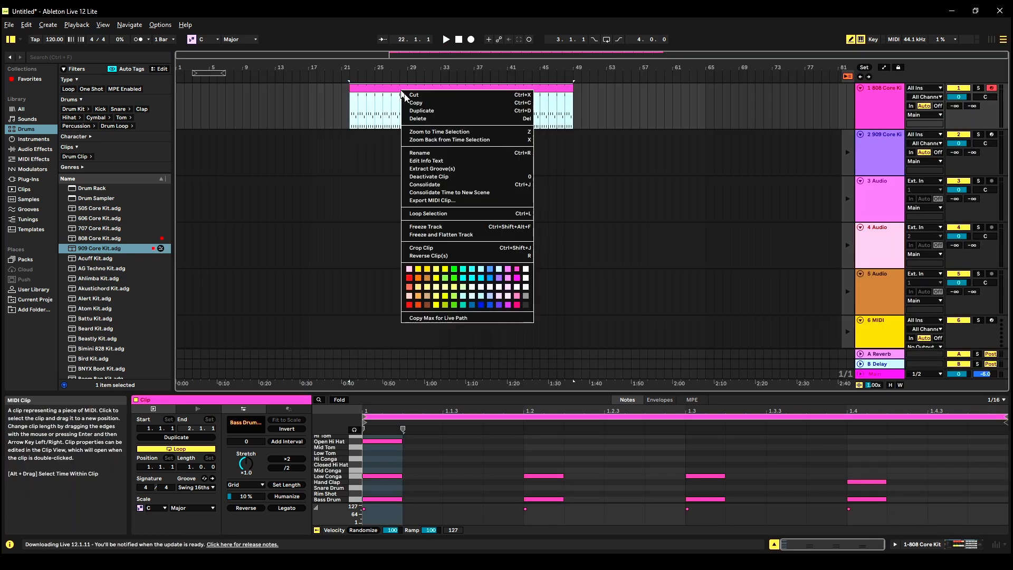
{"action": "left_click", "coordinate": [417, 112]}
{"action": "left_click_drag", "start_coordinate": [672, 107], "coordinate": [561, 152]}
{"action": "left_click", "coordinate": [570, 143]}
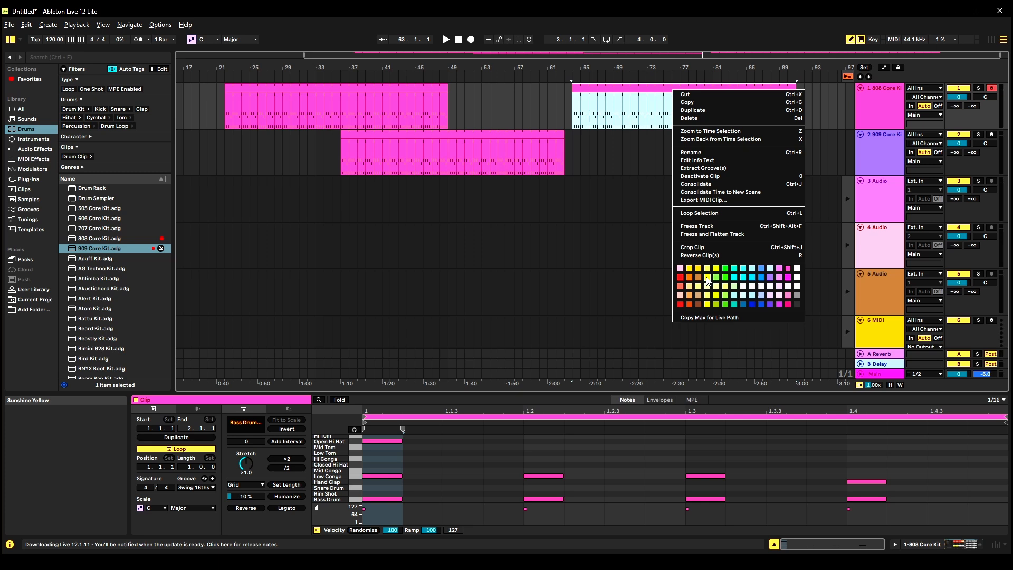
{"action": "left_click", "coordinate": [708, 281]}
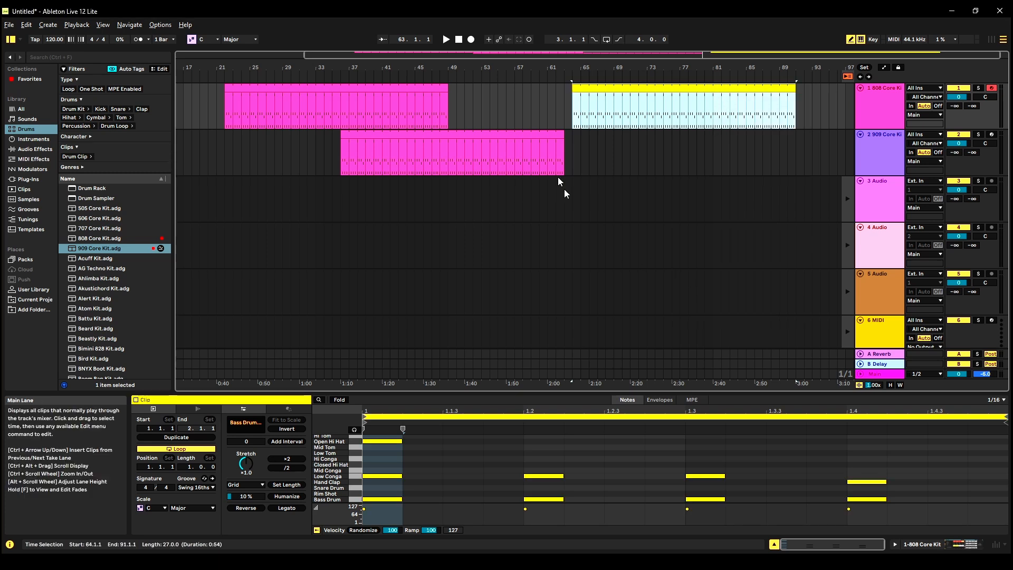
Play the arrangement from the first clip's start at about bar 22 and insert a time signature change there.
{"action": "left_click", "coordinate": [223, 77]}
{"action": "right_click", "coordinate": [224, 78]}
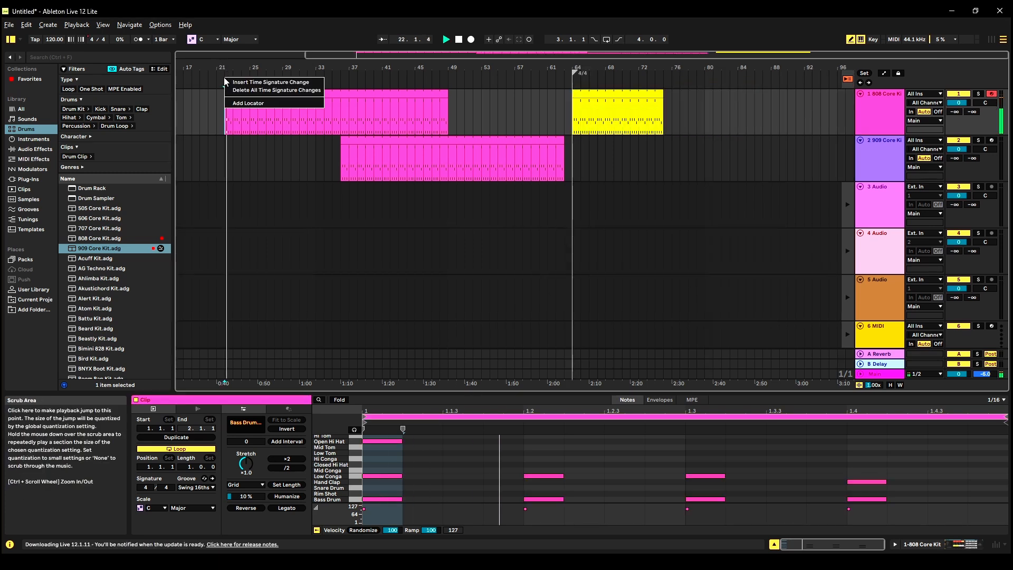
{"action": "left_click", "coordinate": [254, 82]}
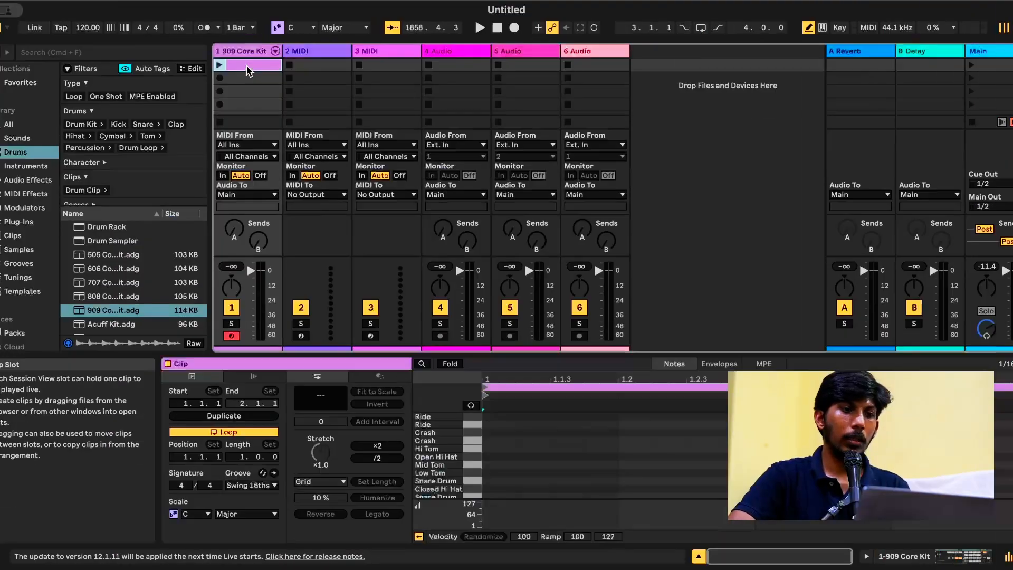
Launch the Verse scene to play its clips together in the Session View.
{"action": "left_click", "coordinate": [973, 63]}
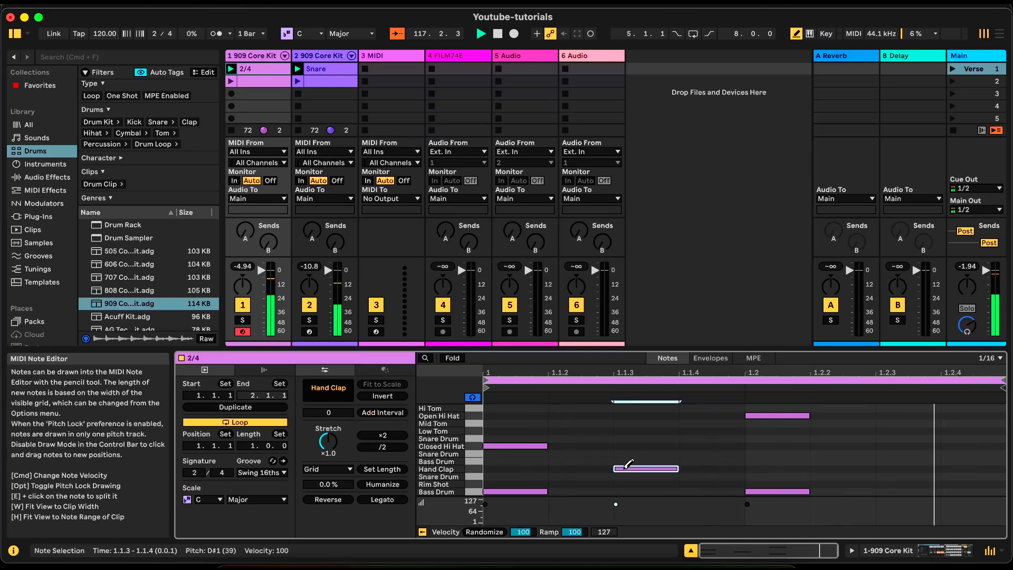
{"action": "left_click", "coordinate": [970, 68]}
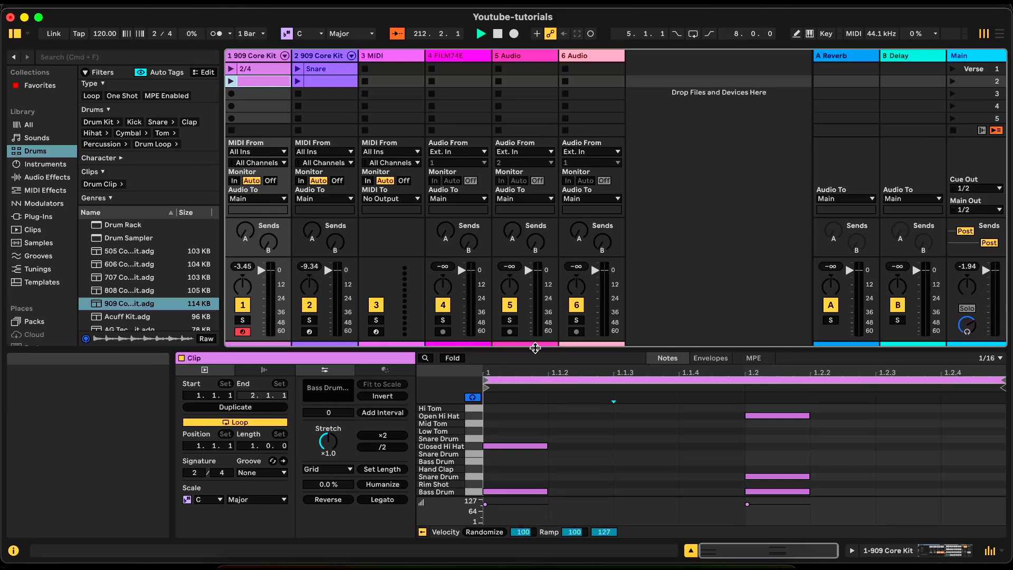
{"action": "left_click", "coordinate": [467, 359]}
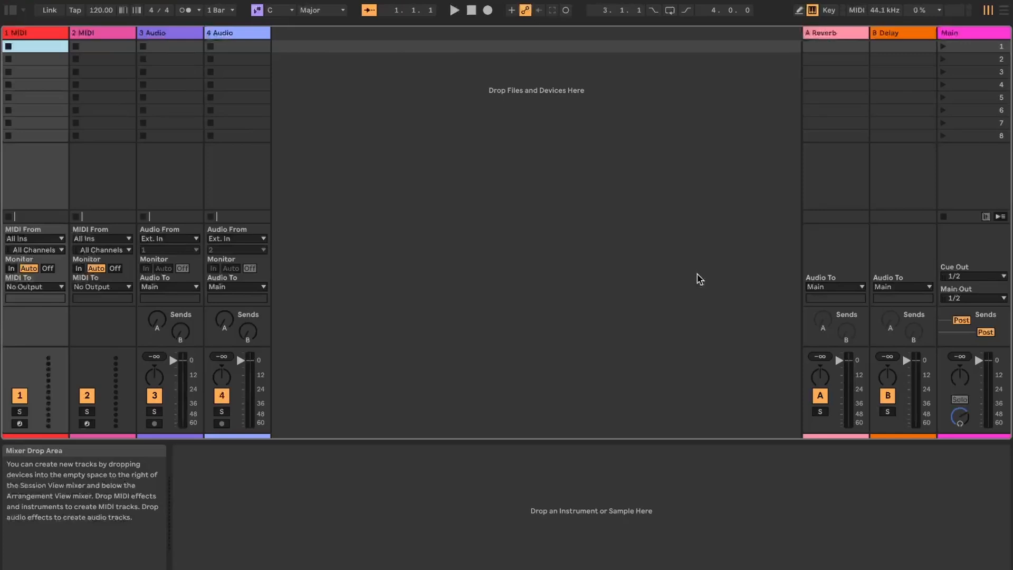
Switch back and forth between the Session View and the Arrangement View, finishing in the Arrangement View.
{"action": "key", "text": "Tab"}
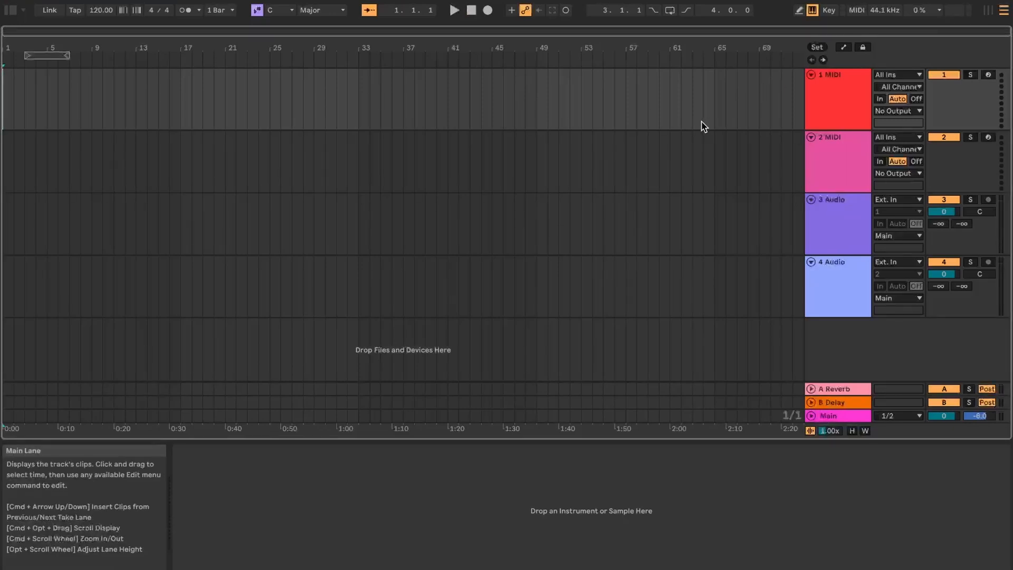
{"action": "left_click", "coordinate": [988, 11]}
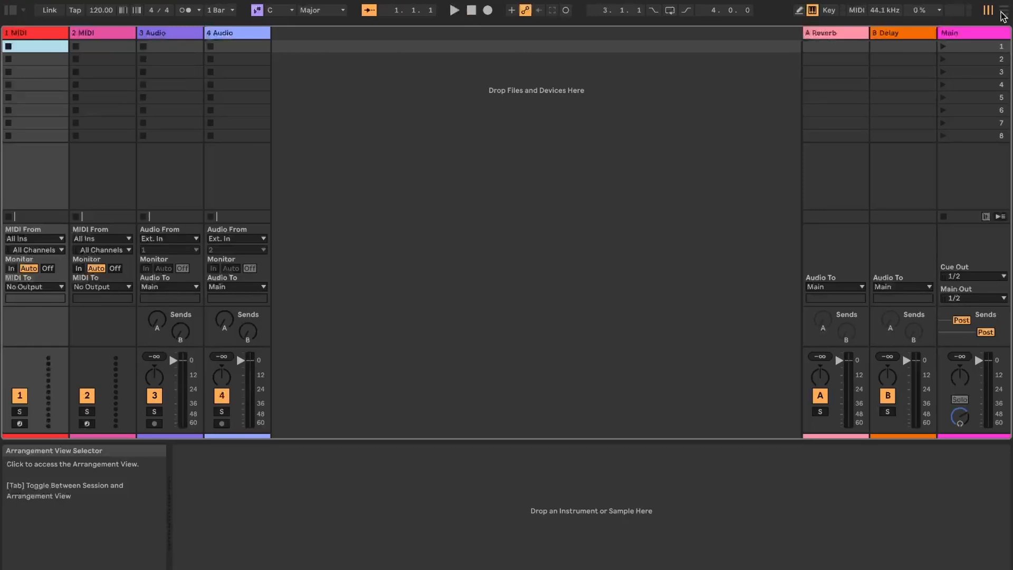
{"action": "left_click", "coordinate": [1002, 13]}
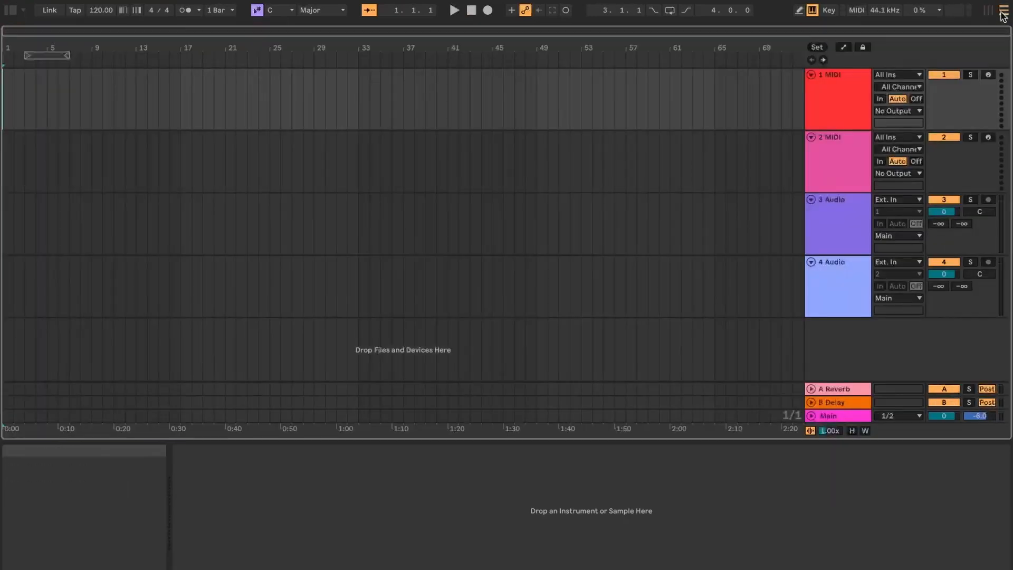
{"action": "key", "text": "Tab"}
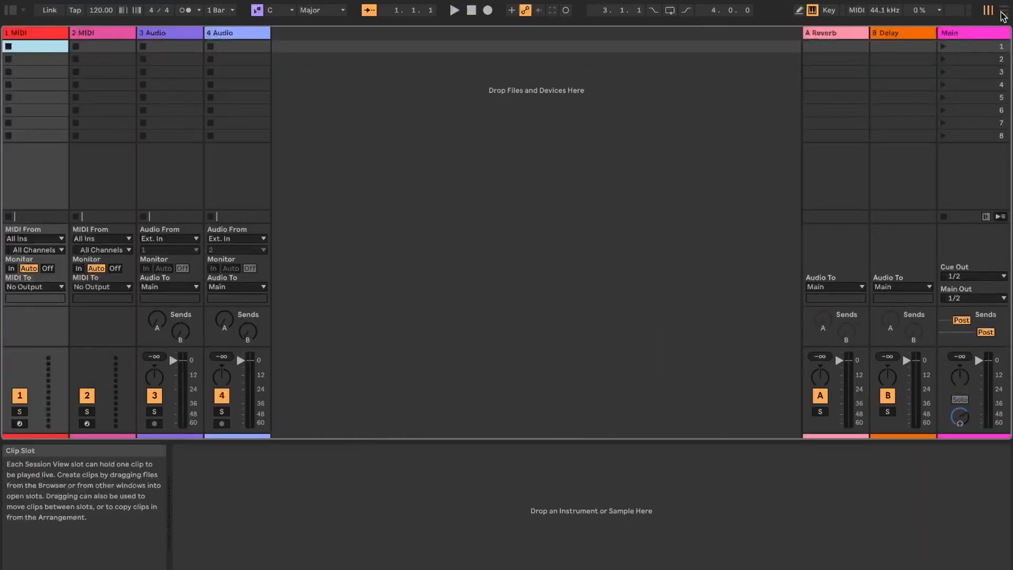
{"action": "left_click", "coordinate": [1002, 13]}
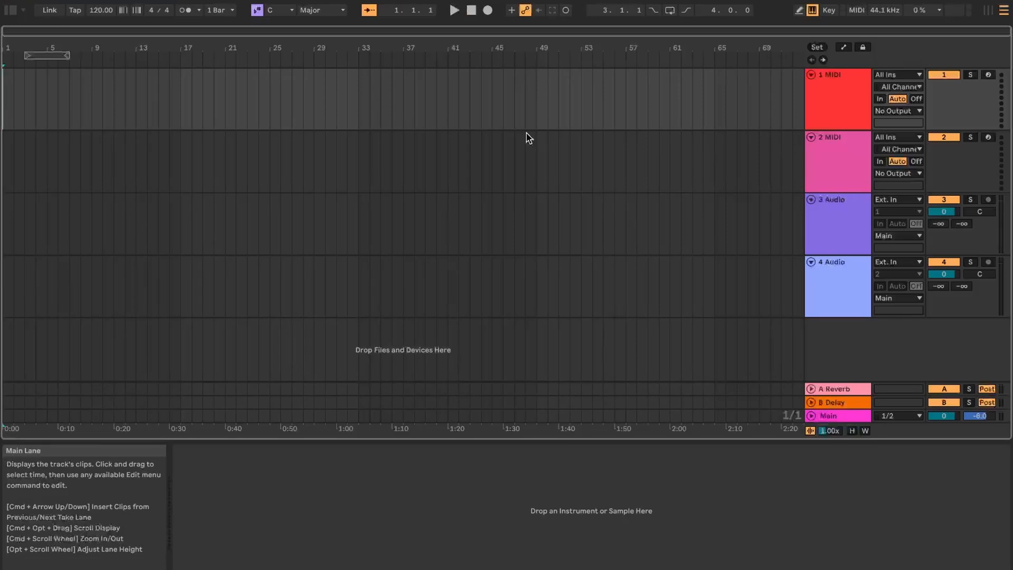
Open the recent Live Set Youtube-tutorials.als.
{"action": "left_click", "coordinate": [74, 1]}
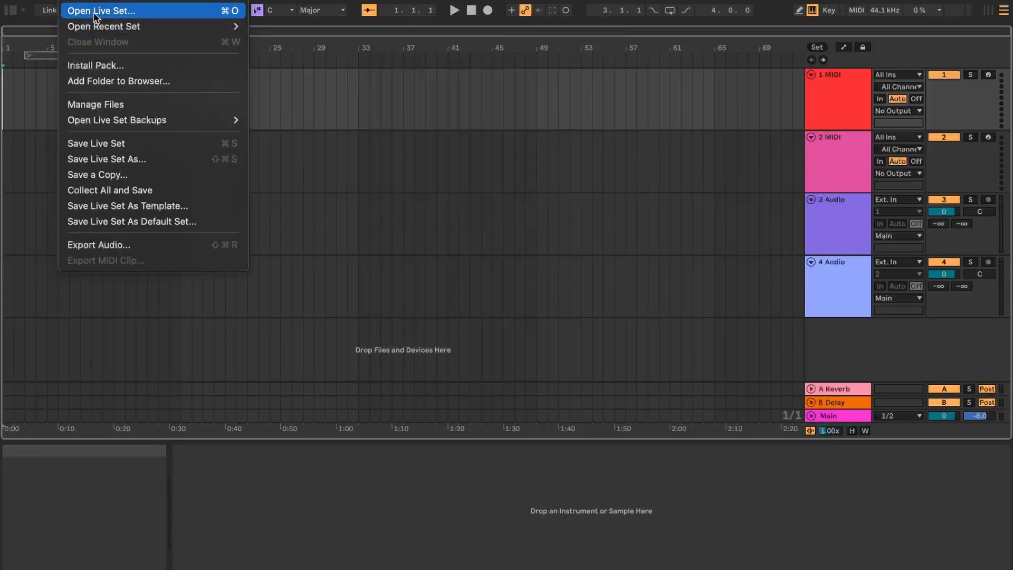
{"action": "mouse_move", "coordinate": [249, 29]}
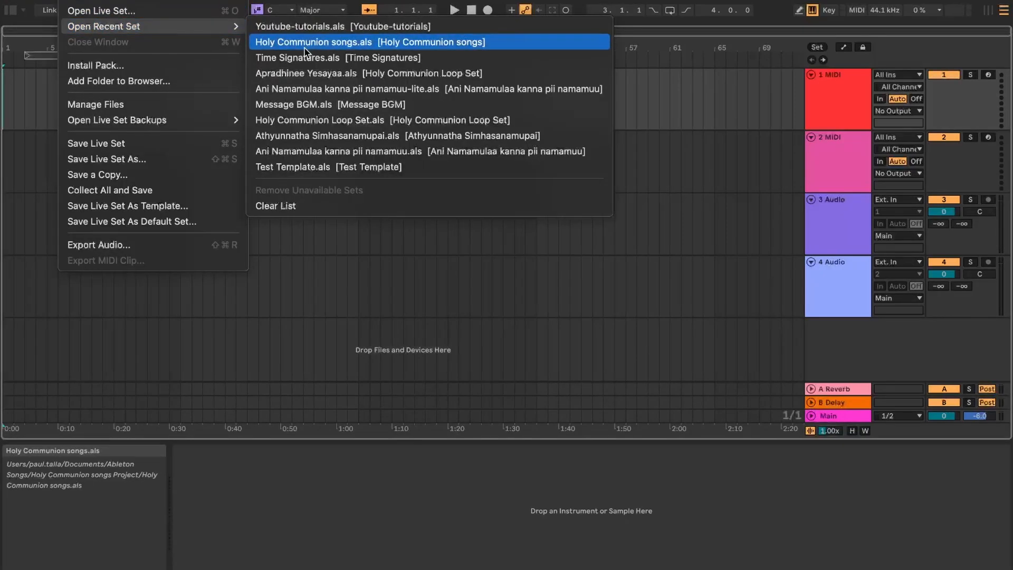
{"action": "left_click", "coordinate": [301, 27]}
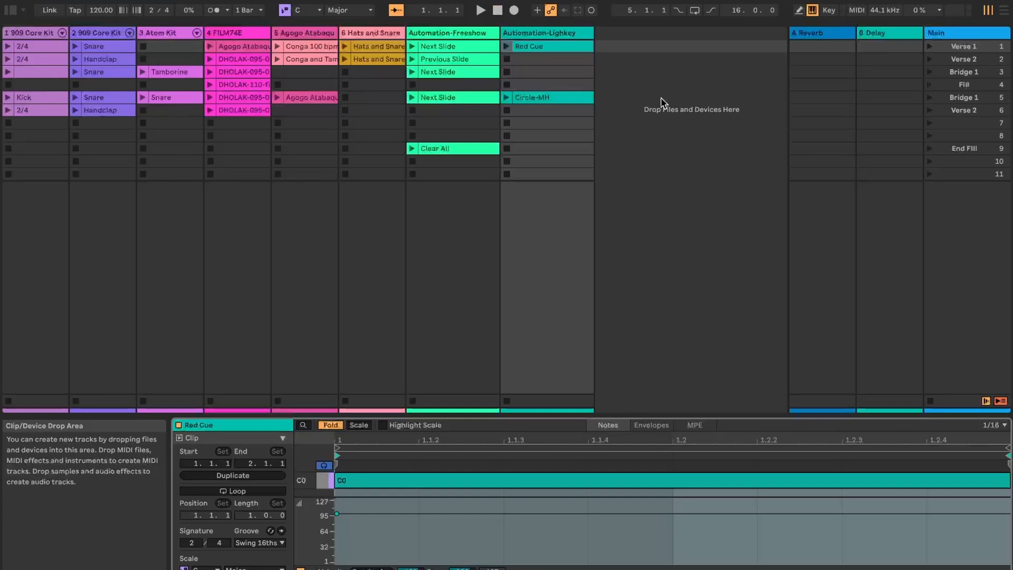
Show the set's Arrangement View and return all tracks from session clips to arrangement playback.
{"action": "key", "text": "Tab"}
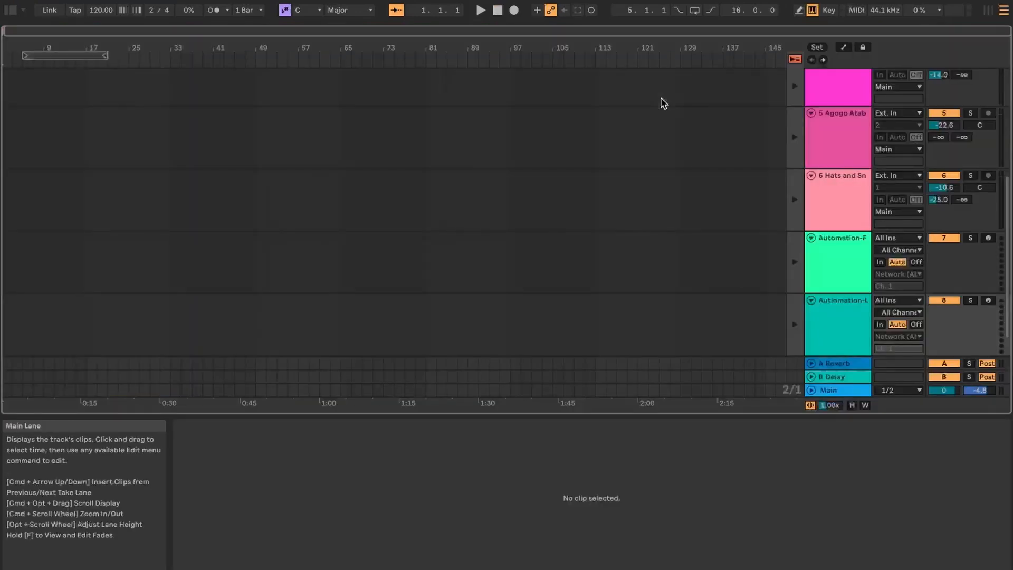
{"action": "scroll", "coordinate": [664, 103], "scroll_direction": "up", "scroll_amount": 5}
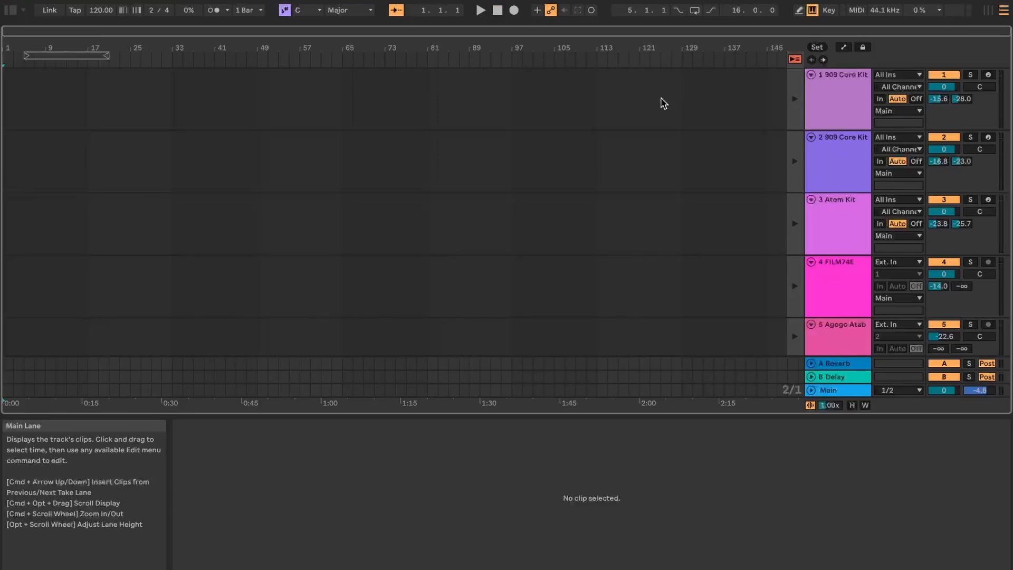
{"action": "left_click", "coordinate": [794, 60]}
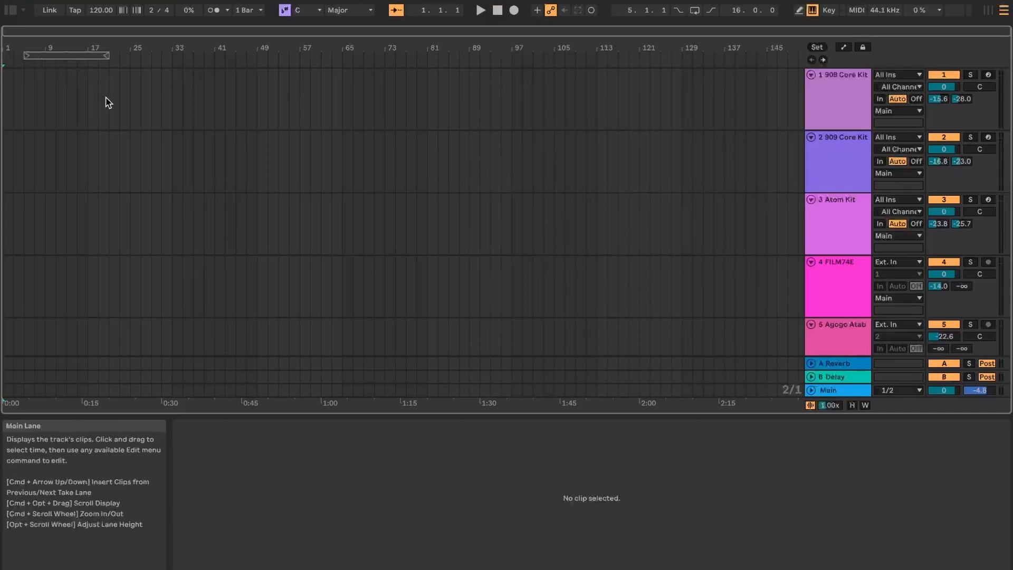
Insert an empty two-bar MIDI clip at bar 11 on the first 909 Core Kit track in the arrangement.
{"action": "left_click_drag", "start_coordinate": [68, 102], "coordinate": [127, 103]}
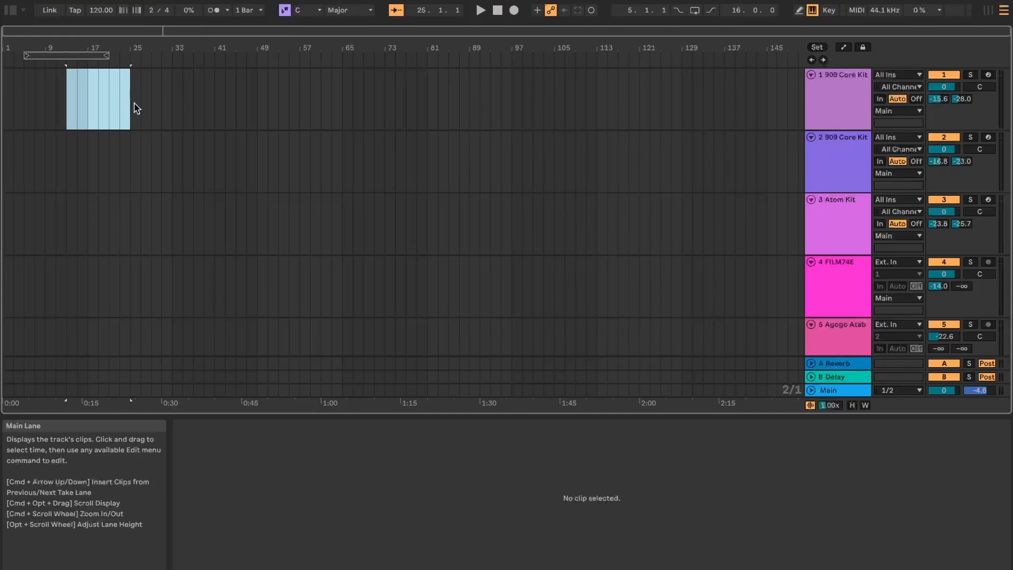
{"action": "left_click_drag", "start_coordinate": [23, 104], "coordinate": [96, 111]}
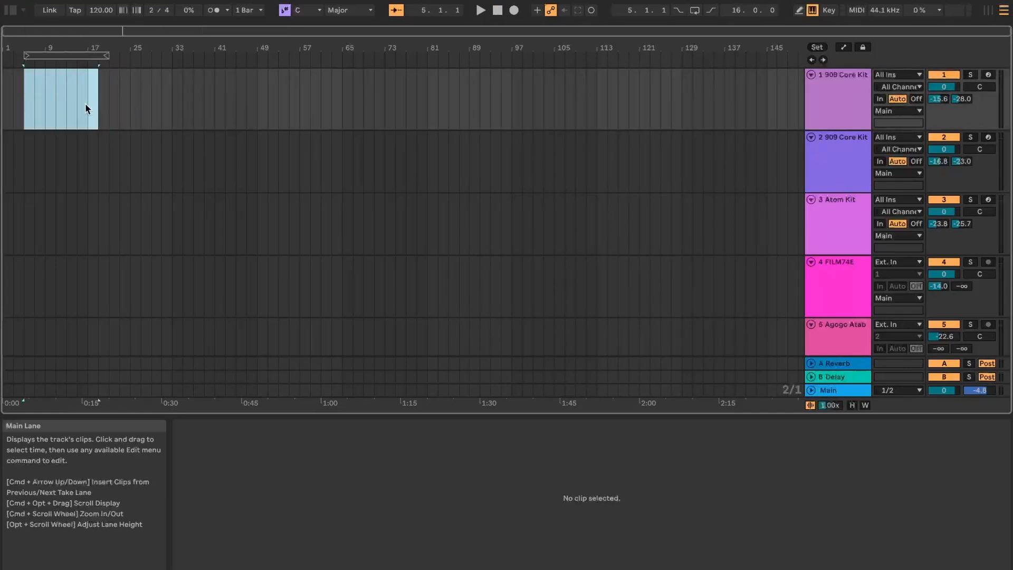
{"action": "double_click", "coordinate": [59, 101]}
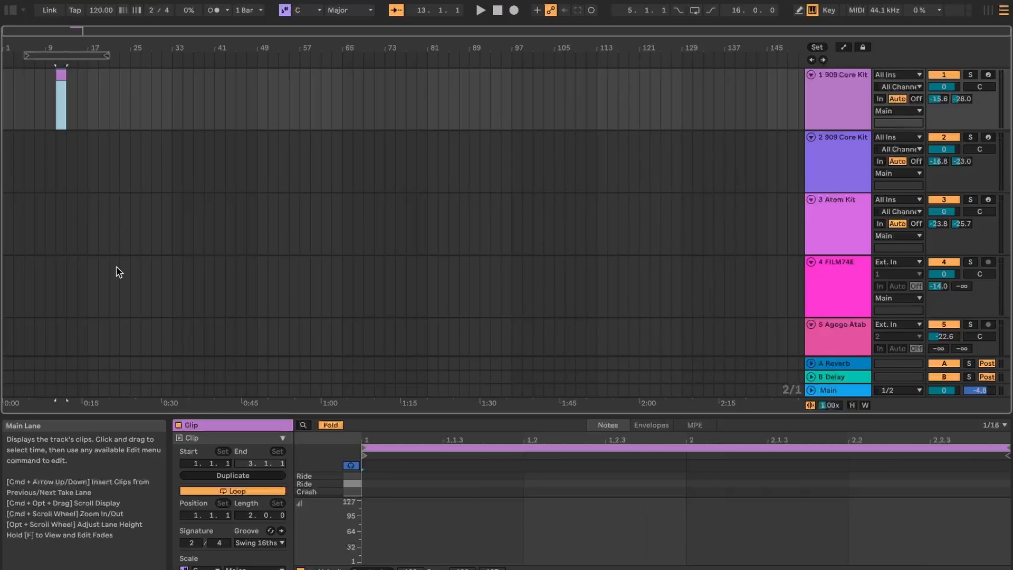
{"action": "scroll", "coordinate": [117, 271], "scroll_direction": "down", "scroll_amount": 2}
{"action": "left_click", "coordinate": [141, 242]}
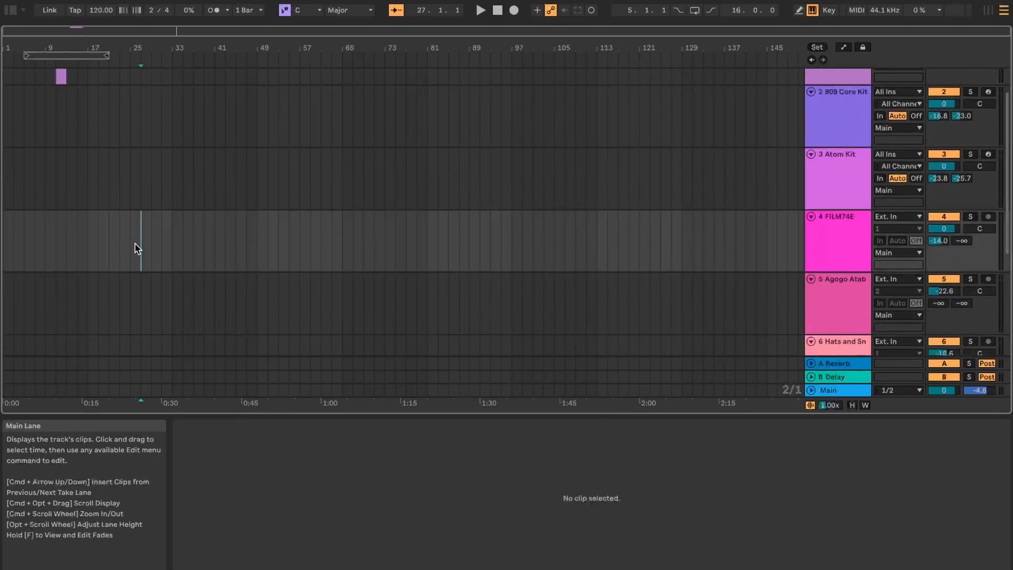
{"action": "left_click", "coordinate": [162, 249]}
{"action": "left_click", "coordinate": [182, 249]}
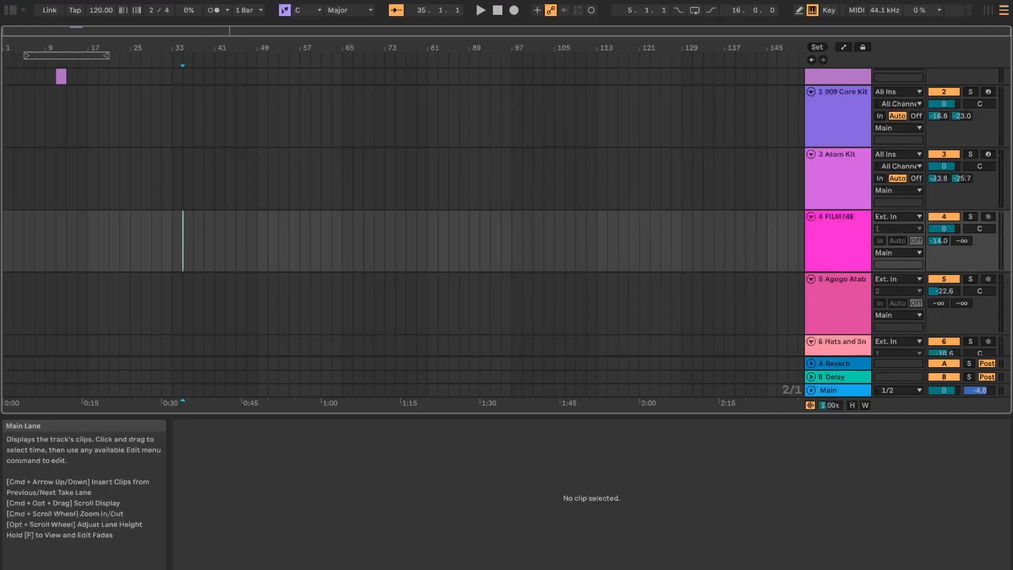
{"action": "scroll", "coordinate": [683, 255], "scroll_direction": "up", "scroll_amount": 3}
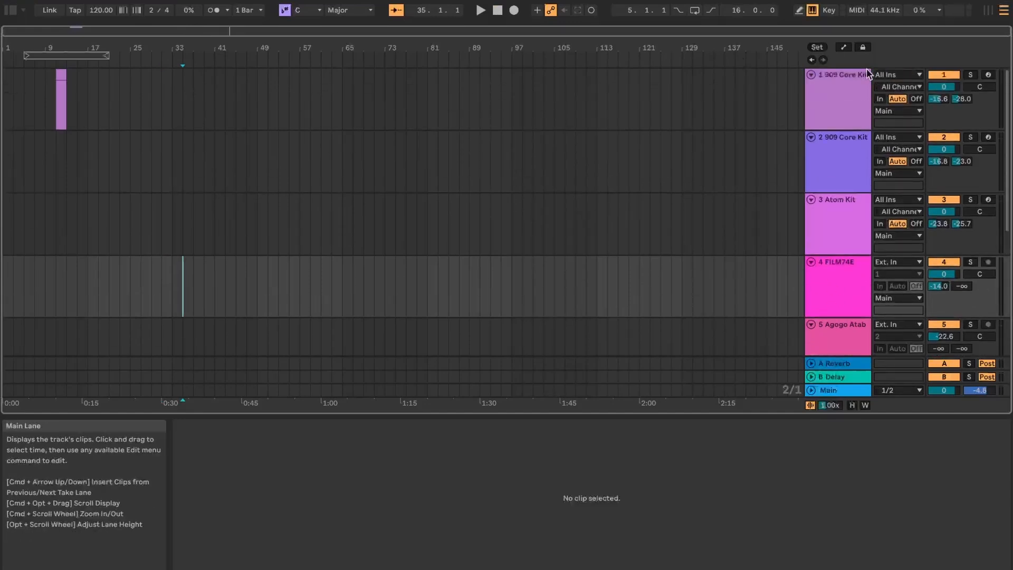
Insert empty MIDI clips at bars 43 and 79 on the first 909 Core Kit track and at bar 53 on the second.
{"action": "left_click", "coordinate": [847, 87]}
{"action": "left_click", "coordinate": [228, 100]}
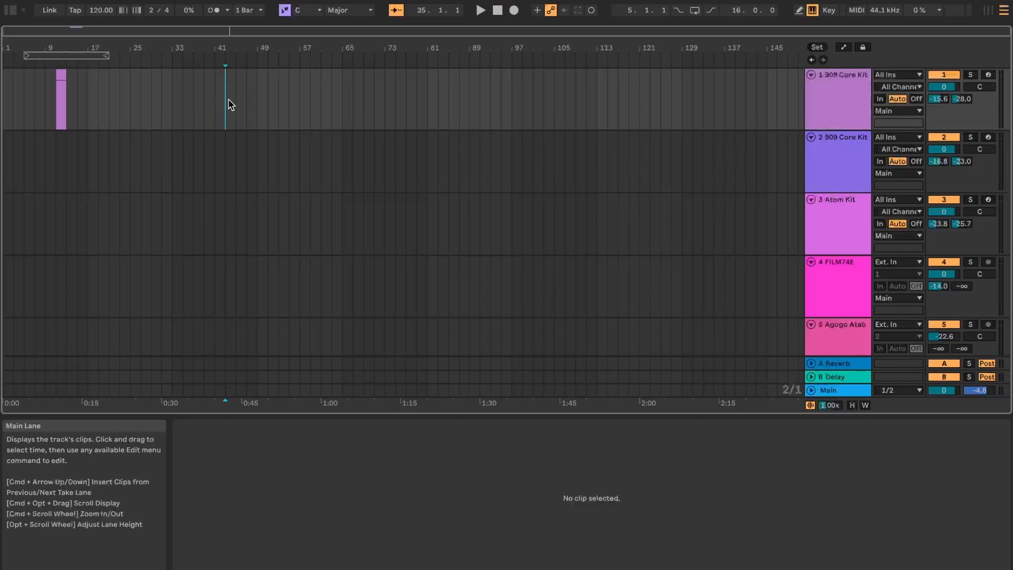
{"action": "key", "text": "super+shift+m"}
{"action": "left_click", "coordinate": [279, 151]}
{"action": "key", "text": "super+shift+m"}
{"action": "left_click", "coordinate": [417, 108]}
{"action": "key", "text": "super+shift+m"}
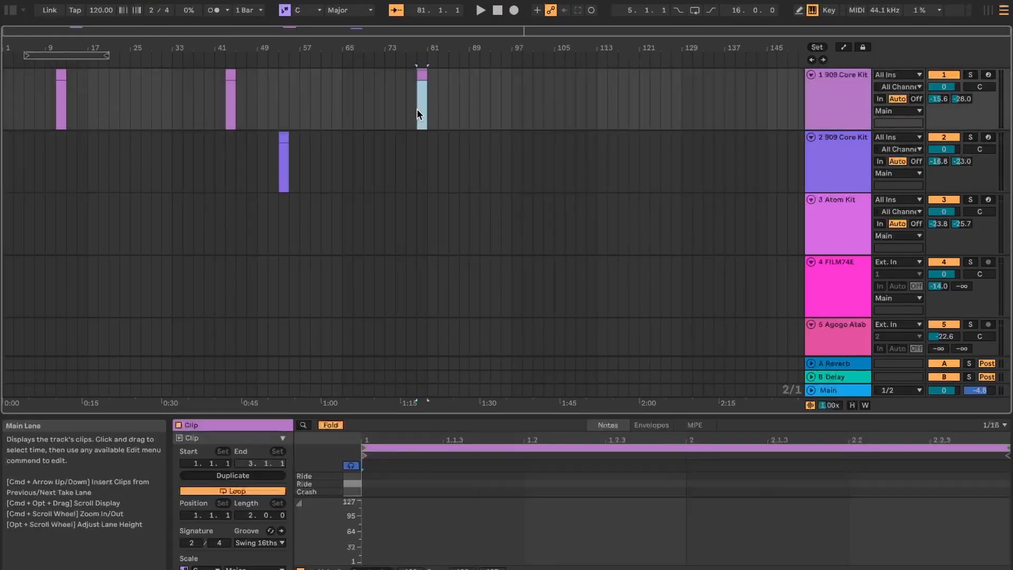
Insert empty MIDI clips at bar 79 on the Atom Kit track and at bars 97, 113 and 25 on the first 909 Core Kit track.
{"action": "left_click", "coordinate": [426, 222]}
{"action": "key", "text": "super+shift+m"}
{"action": "left_click", "coordinate": [519, 117]}
{"action": "key", "text": "super+shift+m"}
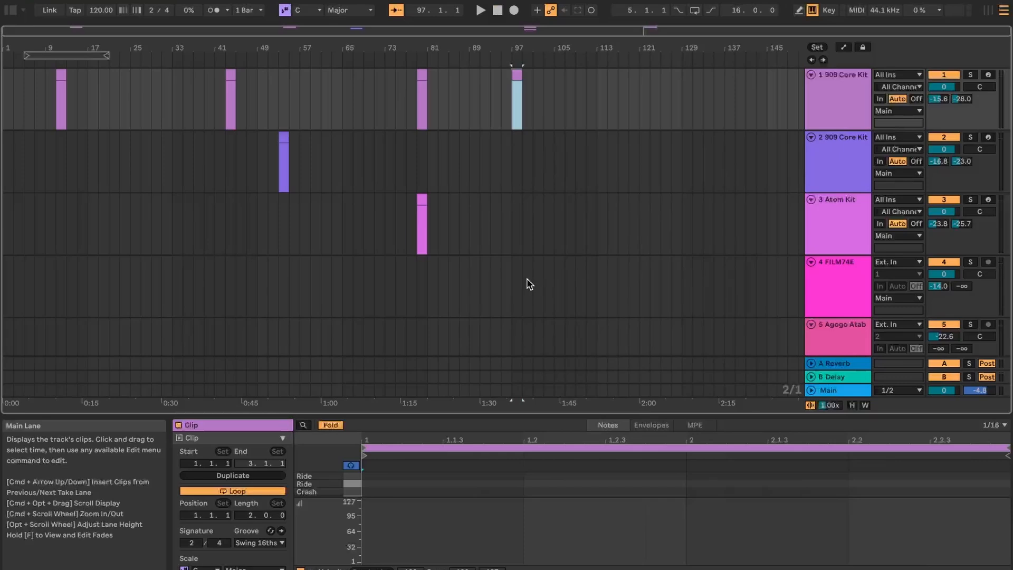
{"action": "left_click", "coordinate": [604, 100]}
{"action": "key", "text": "super+shift+m"}
{"action": "left_click", "coordinate": [137, 98]}
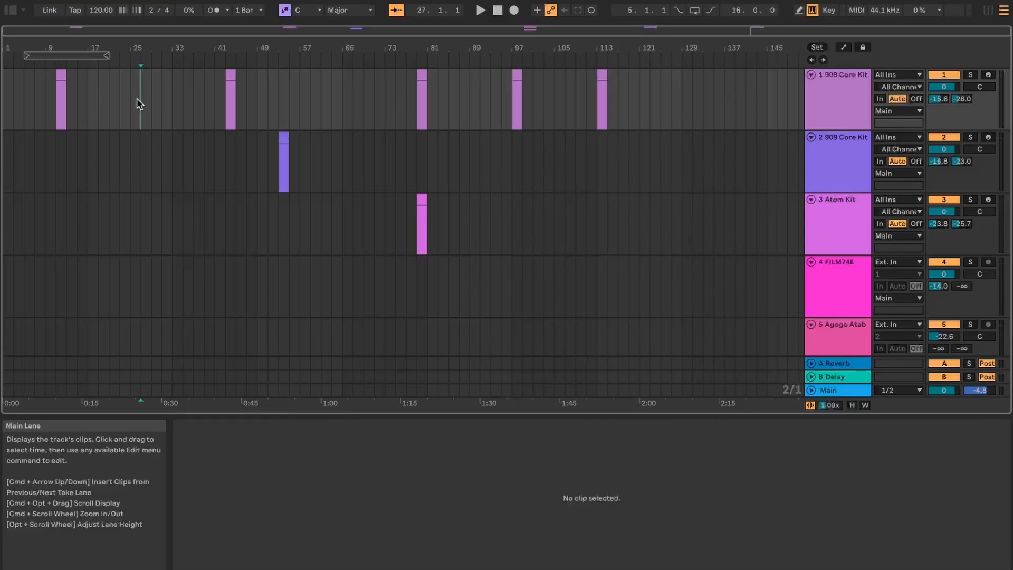
{"action": "key", "text": "super+shift+m"}
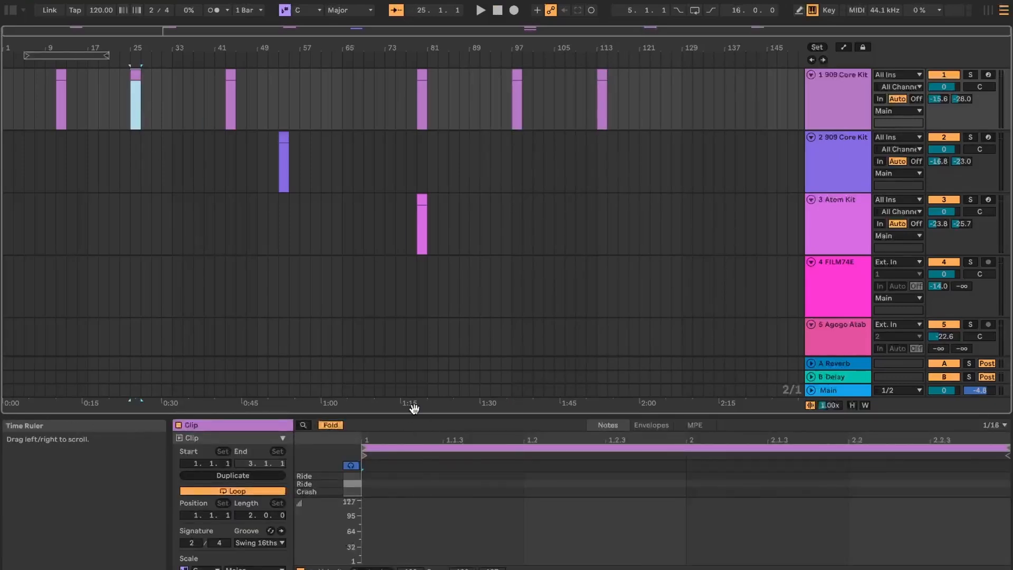
Play the arrangement from about bars 7, 33 and 77 in turn and stop playback.
{"action": "left_click_drag", "start_coordinate": [409, 412], "coordinate": [409, 342]}
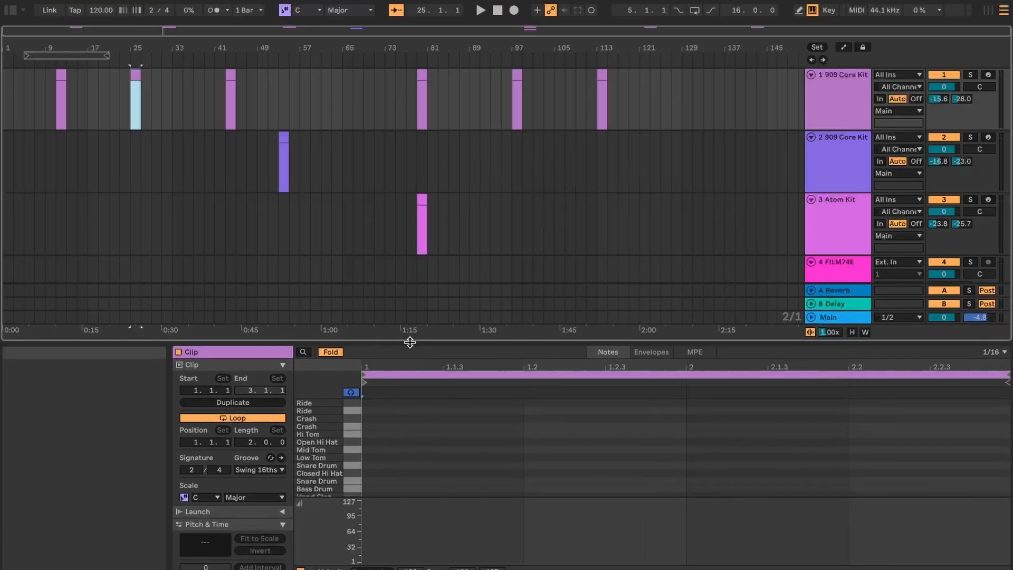
{"action": "scroll", "coordinate": [322, 456], "scroll_direction": "down", "scroll_amount": 2}
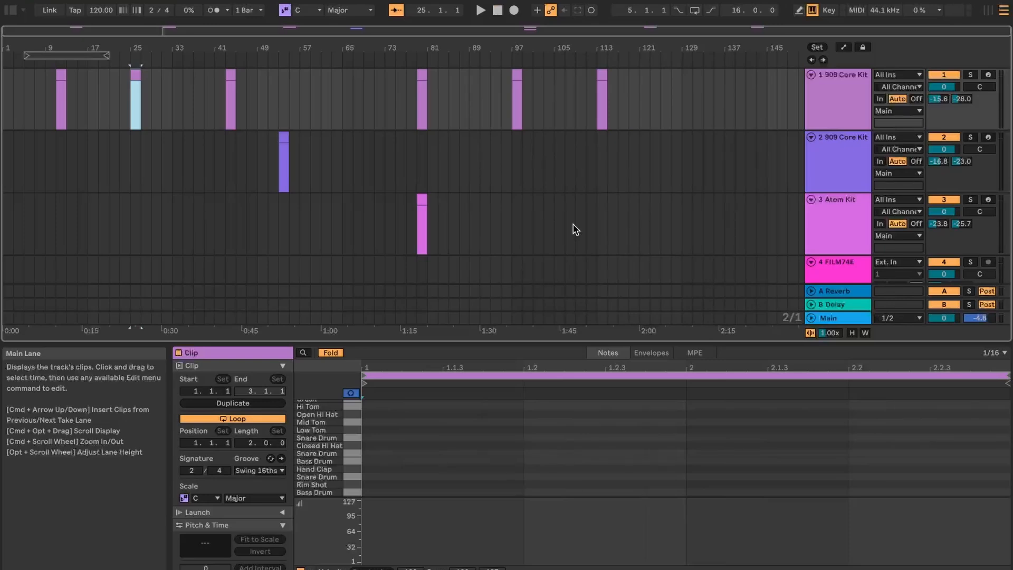
{"action": "left_click", "coordinate": [33, 63]}
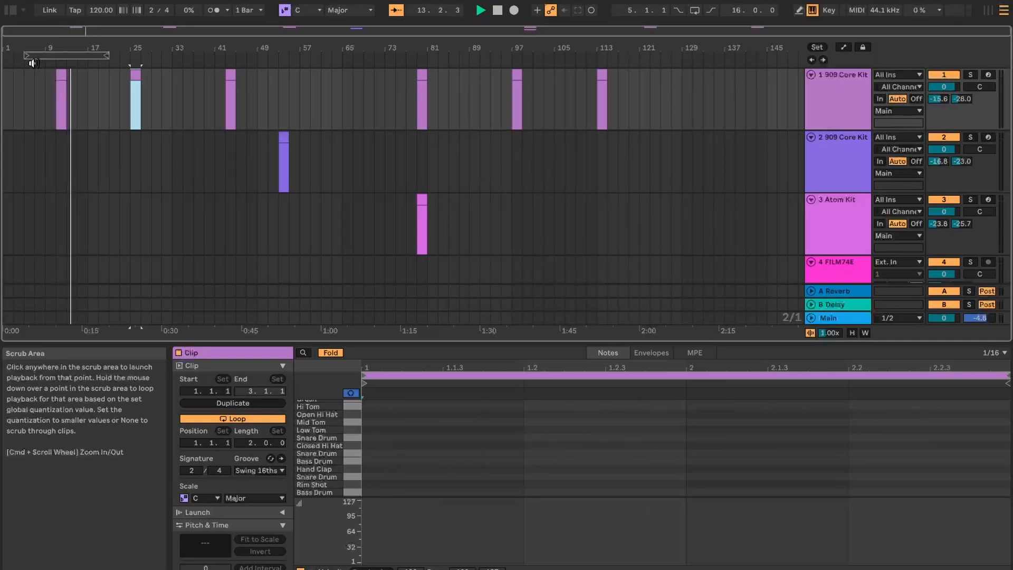
{"action": "left_click", "coordinate": [175, 65]}
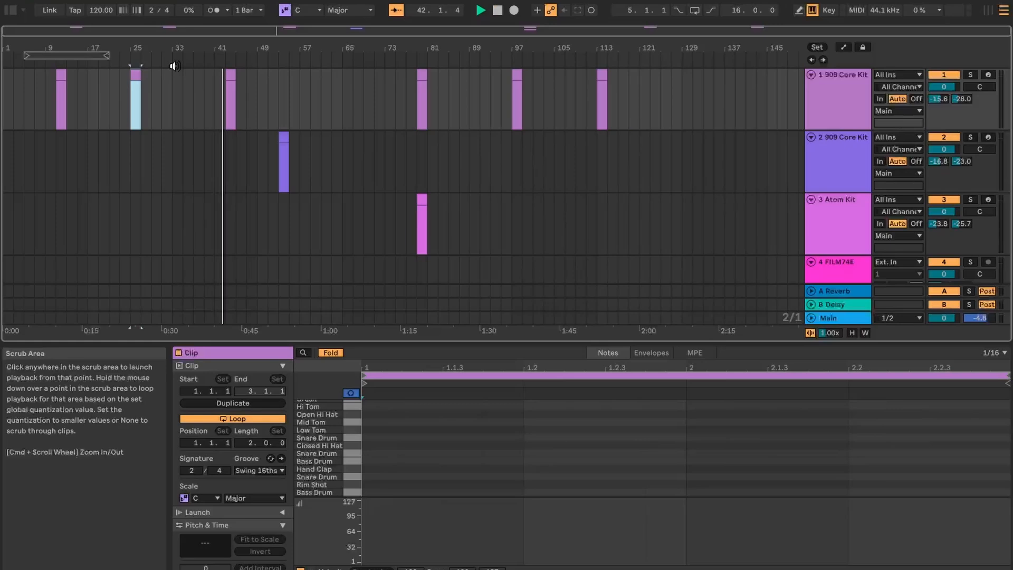
{"action": "left_click", "coordinate": [408, 61]}
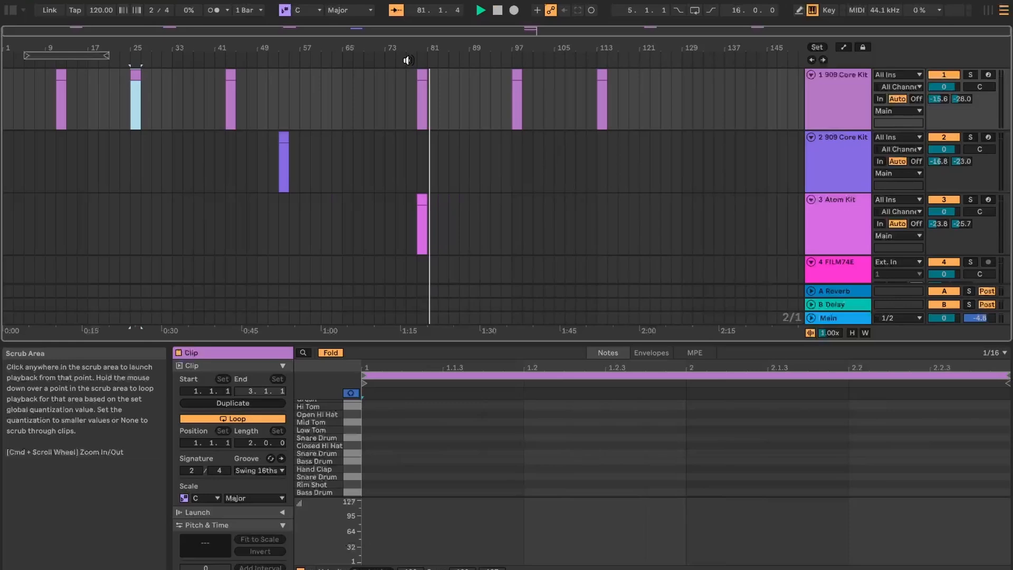
{"action": "left_click", "coordinate": [497, 11]}
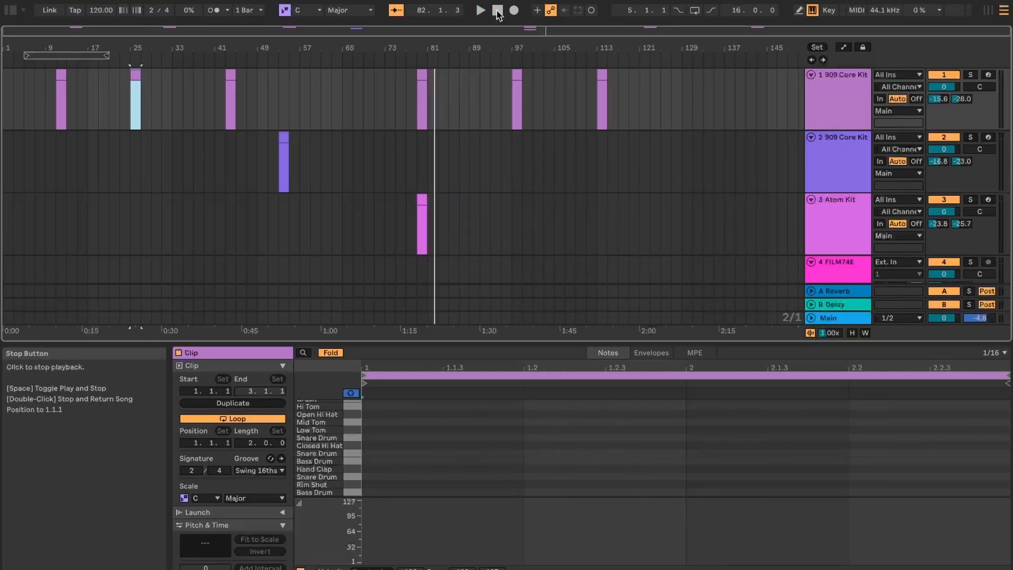
Move the arrangement loop brace so it starts at bar 23.
{"action": "scroll", "coordinate": [529, 192], "scroll_direction": "down", "scroll_amount": 3}
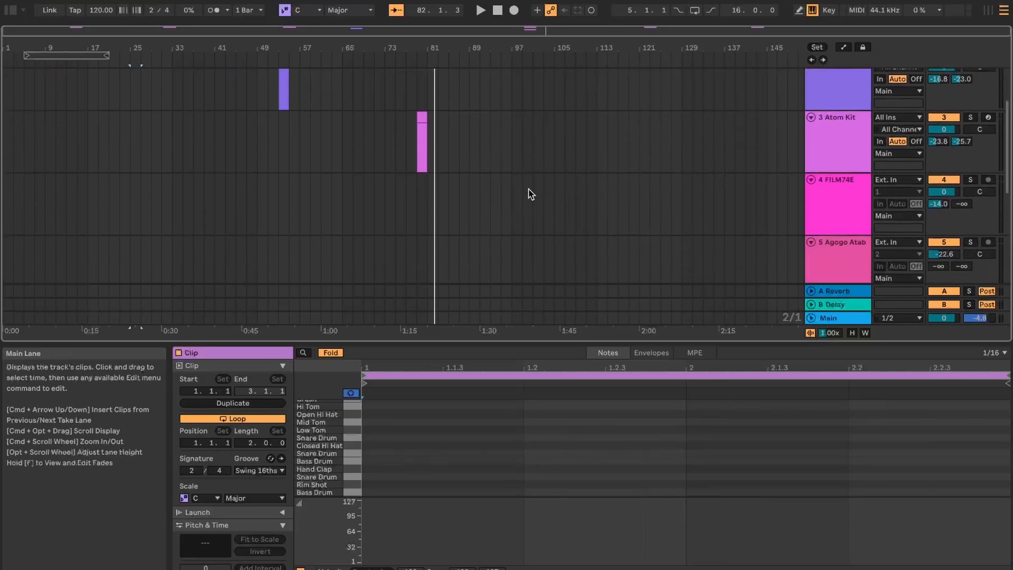
{"action": "scroll", "coordinate": [531, 193], "scroll_direction": "down", "scroll_amount": 5}
{"action": "scroll", "coordinate": [531, 193], "scroll_direction": "up", "scroll_amount": 3}
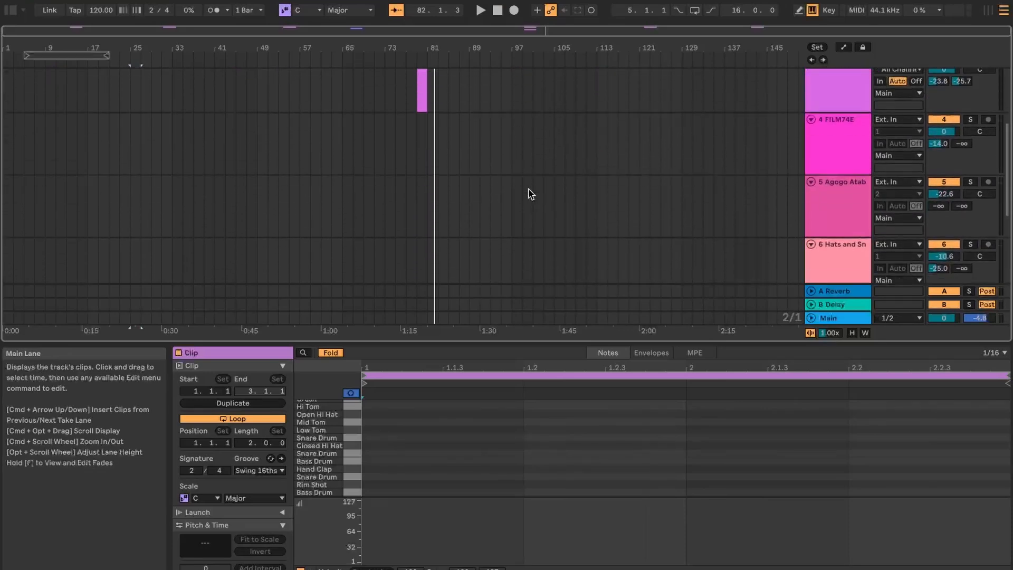
{"action": "scroll", "coordinate": [530, 193], "scroll_direction": "down", "scroll_amount": 3}
{"action": "scroll", "coordinate": [530, 193], "scroll_direction": "up", "scroll_amount": 10}
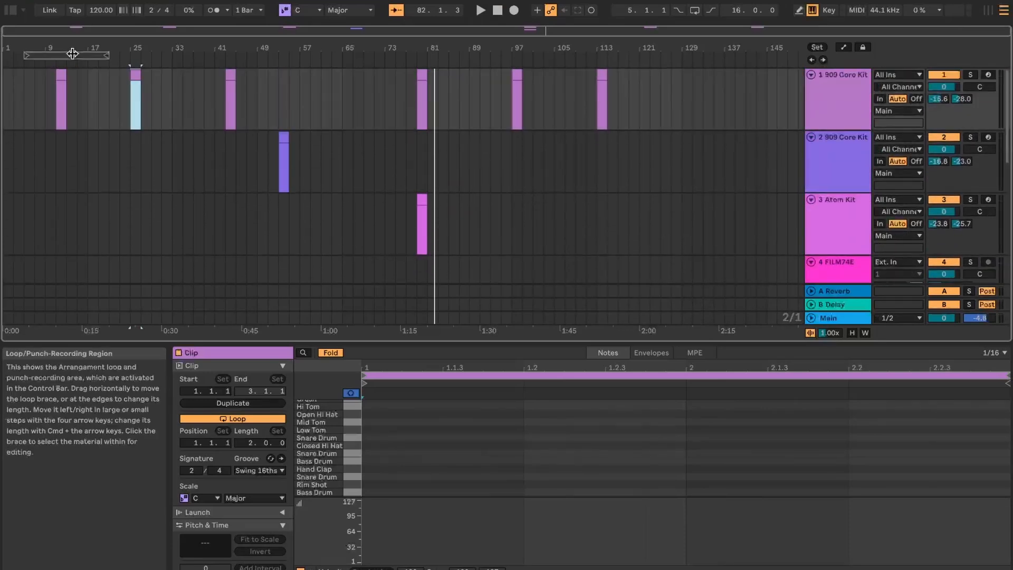
{"action": "left_click_drag", "start_coordinate": [48, 54], "coordinate": [158, 56]}
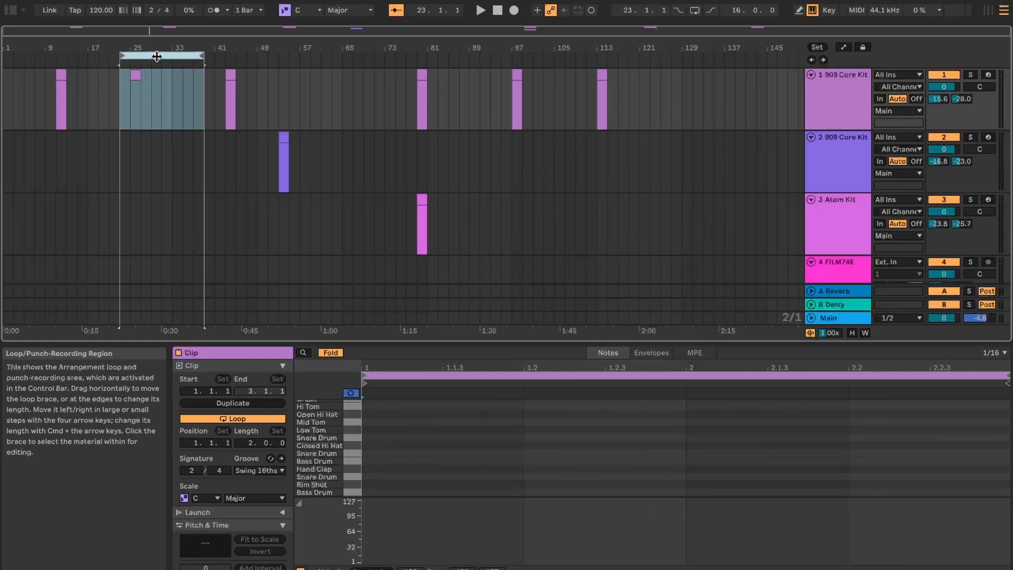
Insert a 2/4 time signature change at bar 9 of the arrangement.
{"action": "right_click", "coordinate": [38, 57]}
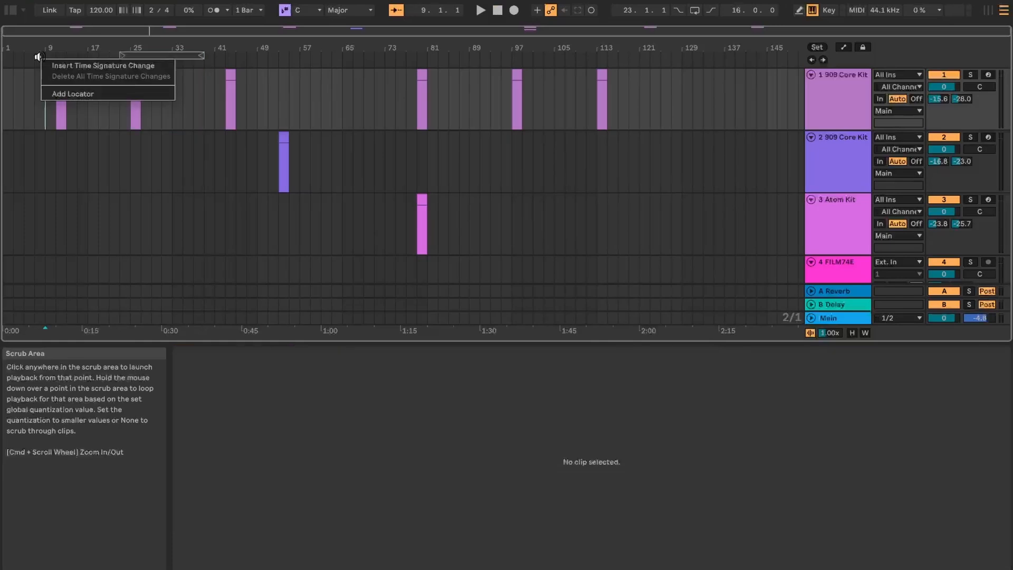
{"action": "left_click", "coordinate": [70, 65]}
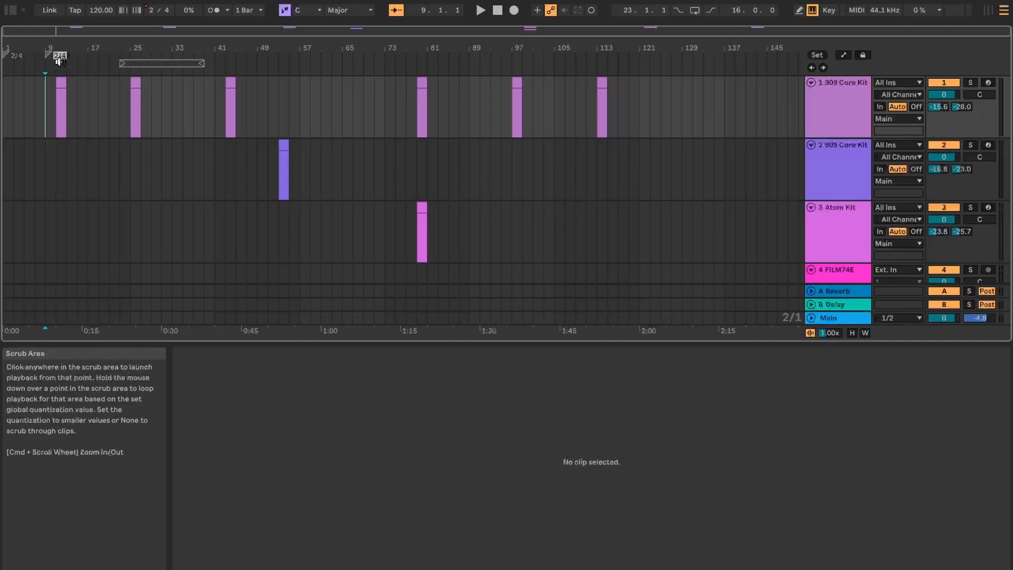
{"action": "left_click", "coordinate": [85, 65]}
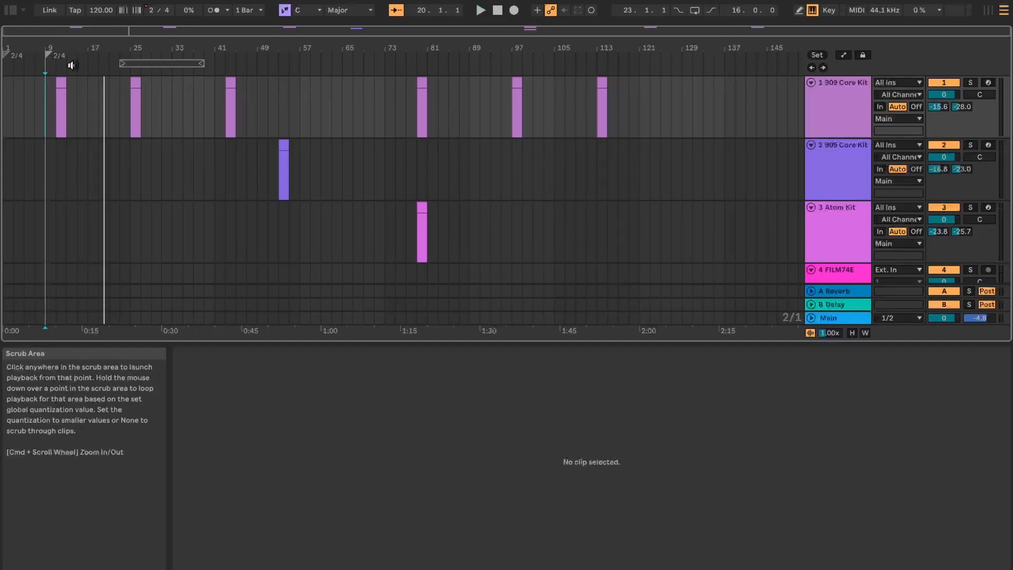
Insert a time signature change at bar 73 and set it to 4/4.
{"action": "right_click", "coordinate": [386, 55]}
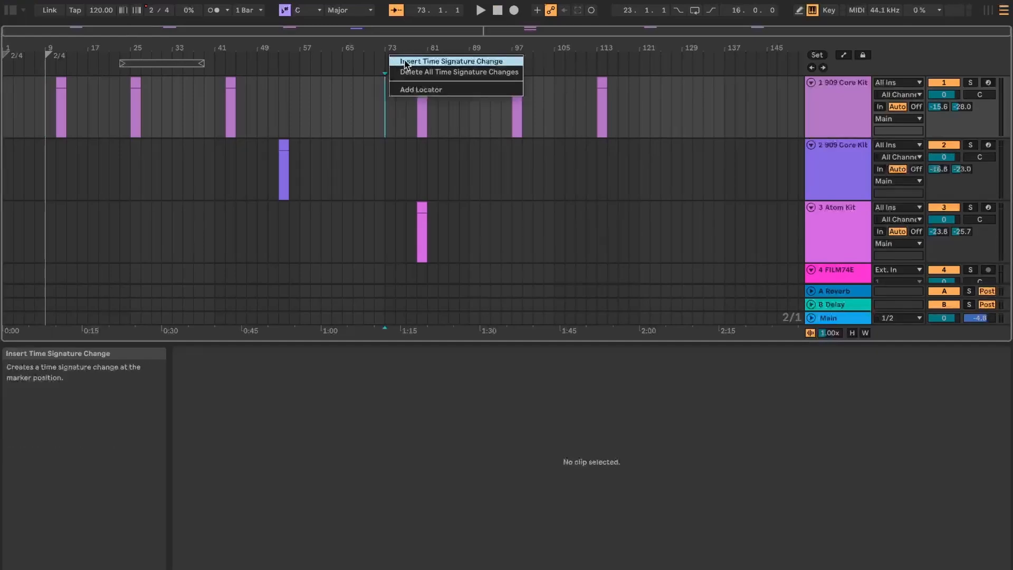
{"action": "left_click", "coordinate": [407, 62]}
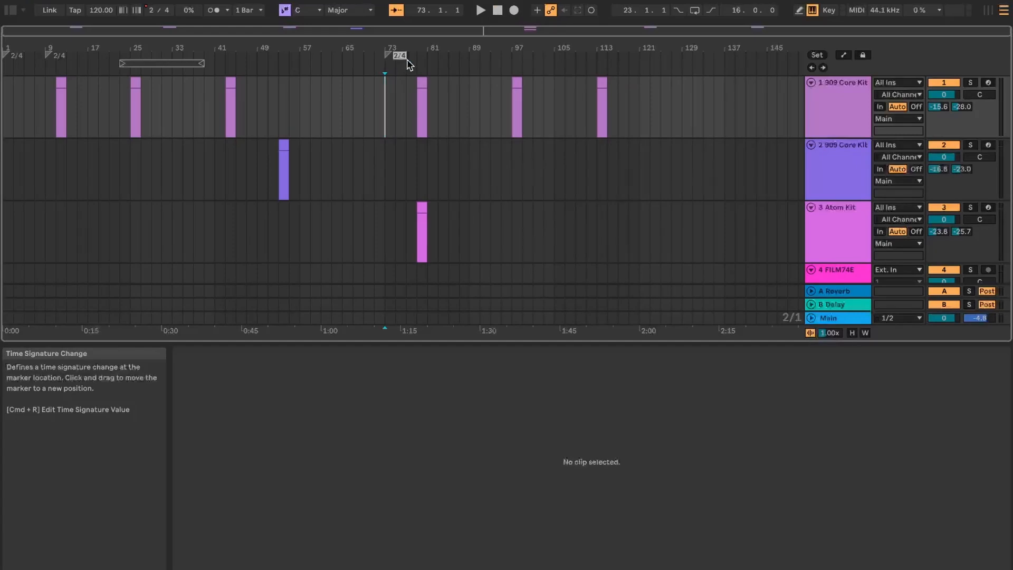
{"action": "type", "text": "4/4"}
{"action": "key", "text": "Return"}
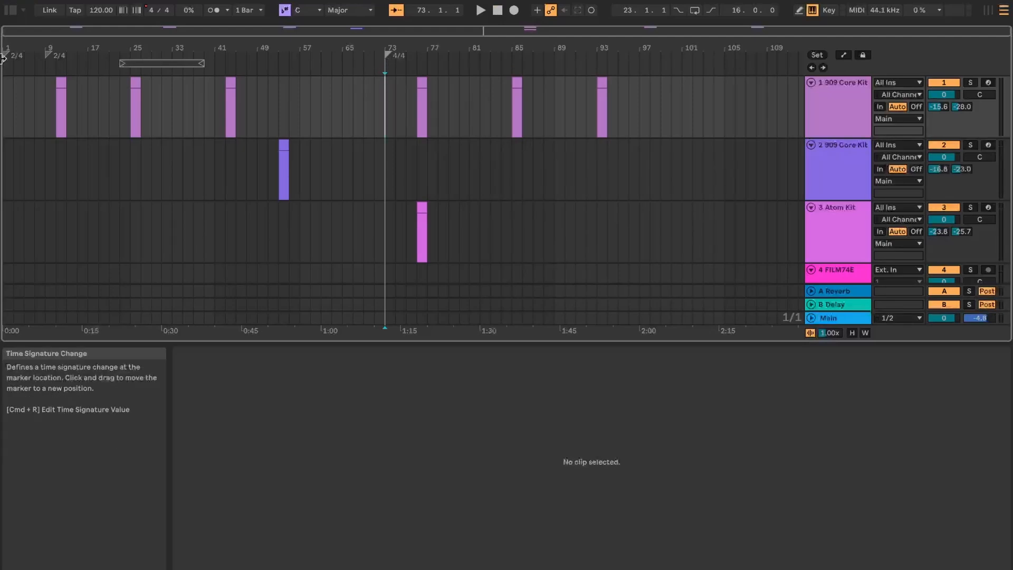
Delete the time signature change at bar 9.
{"action": "left_click", "coordinate": [51, 60]}
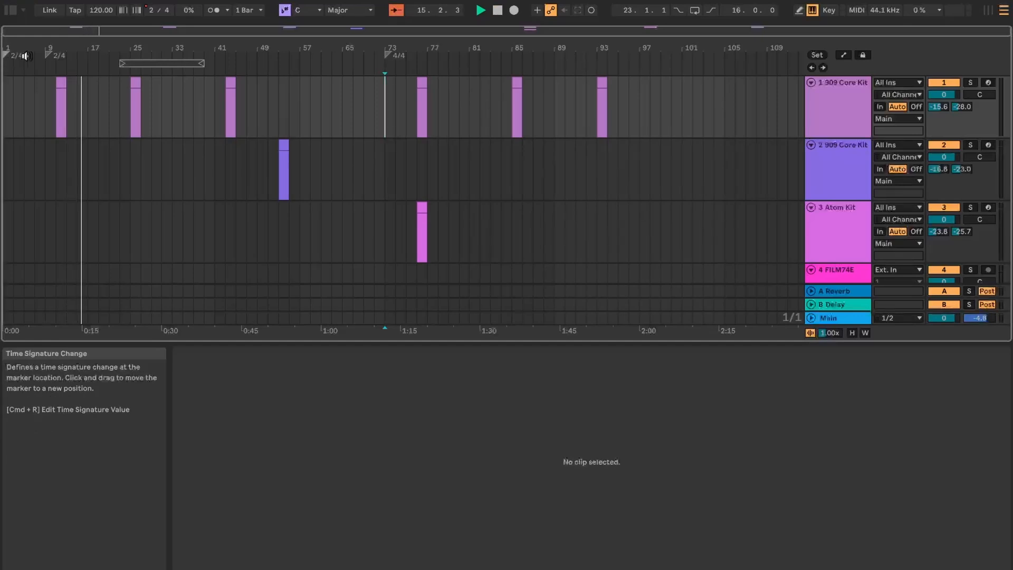
{"action": "left_click", "coordinate": [49, 58]}
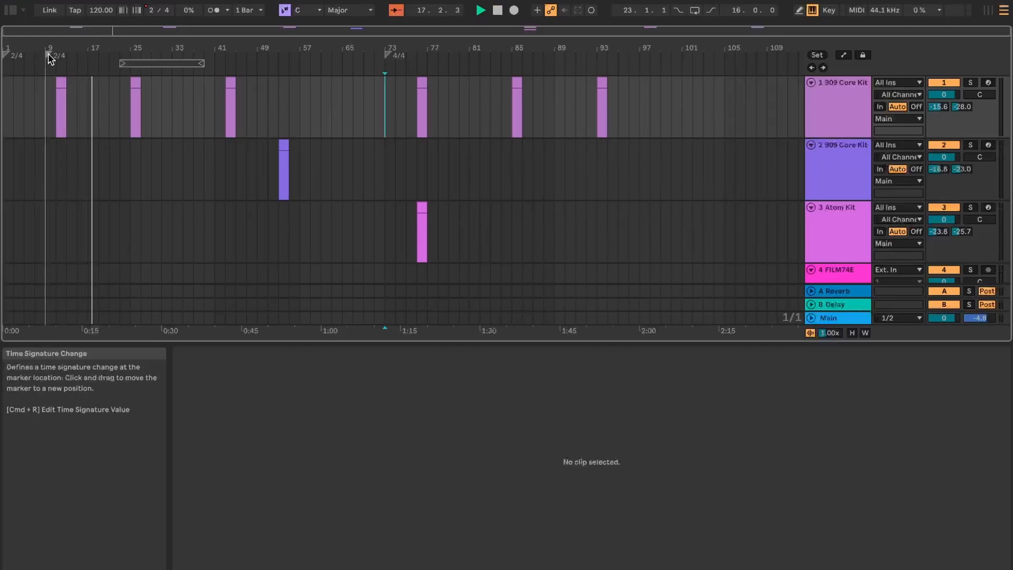
{"action": "key", "text": "Delete"}
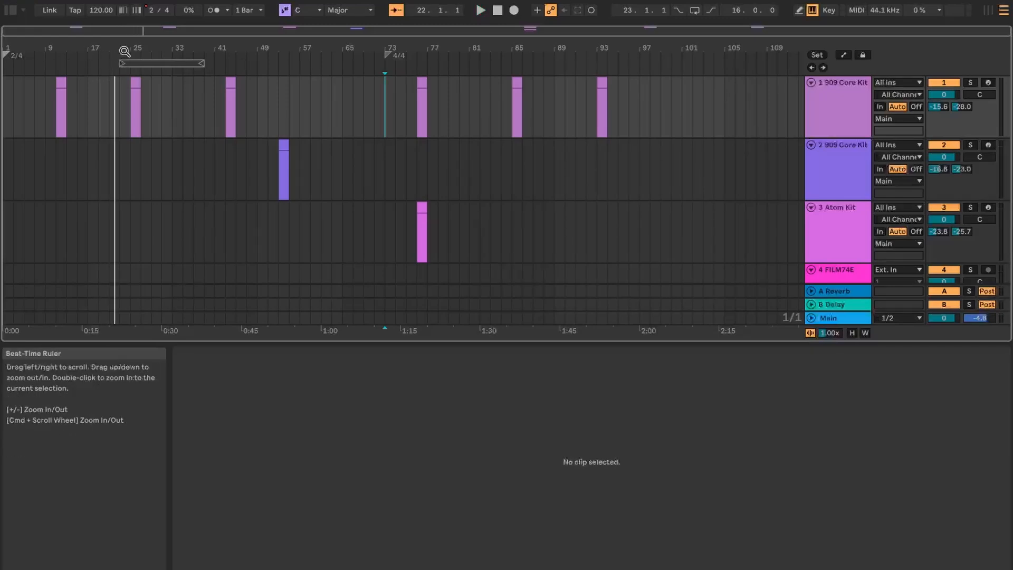
Add a locator at bar 7 of the arrangement and name it Verse 1.
{"action": "right_click", "coordinate": [39, 69]}
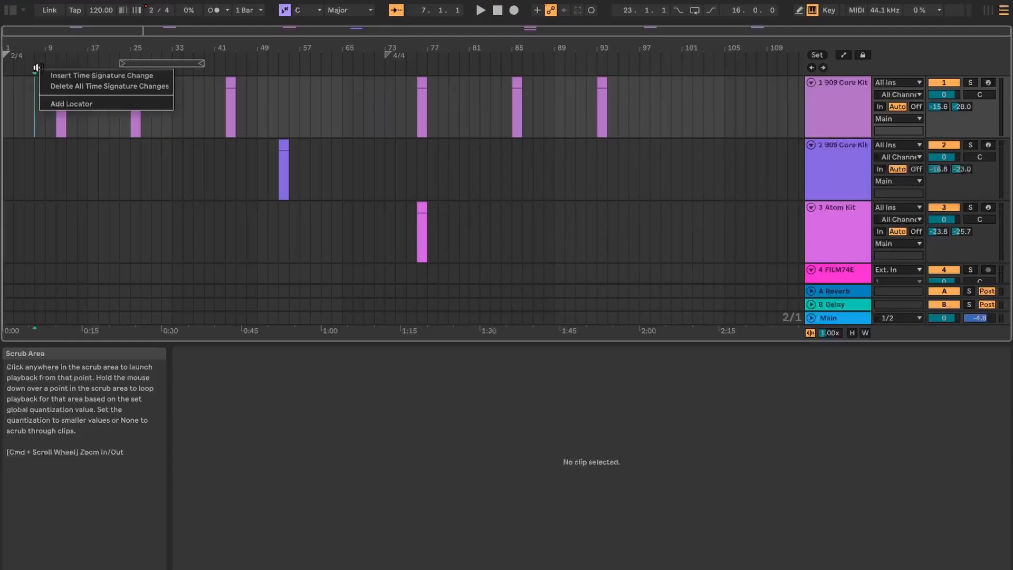
{"action": "left_click", "coordinate": [58, 104]}
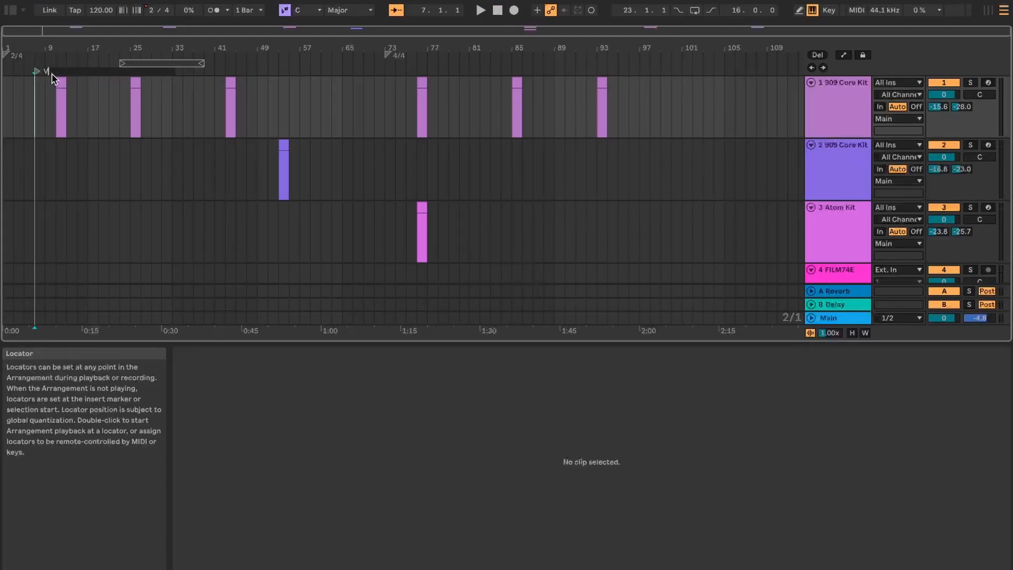
{"action": "type", "text": "Verse 1"}
{"action": "key", "text": "Return"}
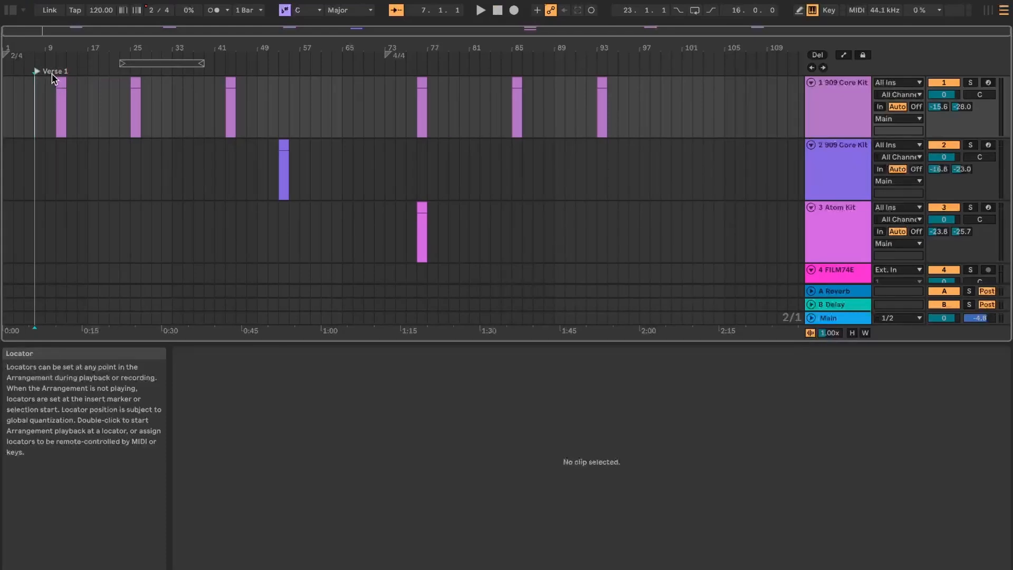
Add a locator at bar 43 of the arrangement and name it Verse 2.
{"action": "right_click", "coordinate": [224, 70]}
{"action": "left_click", "coordinate": [231, 105]}
{"action": "type", "text": "Ver"}
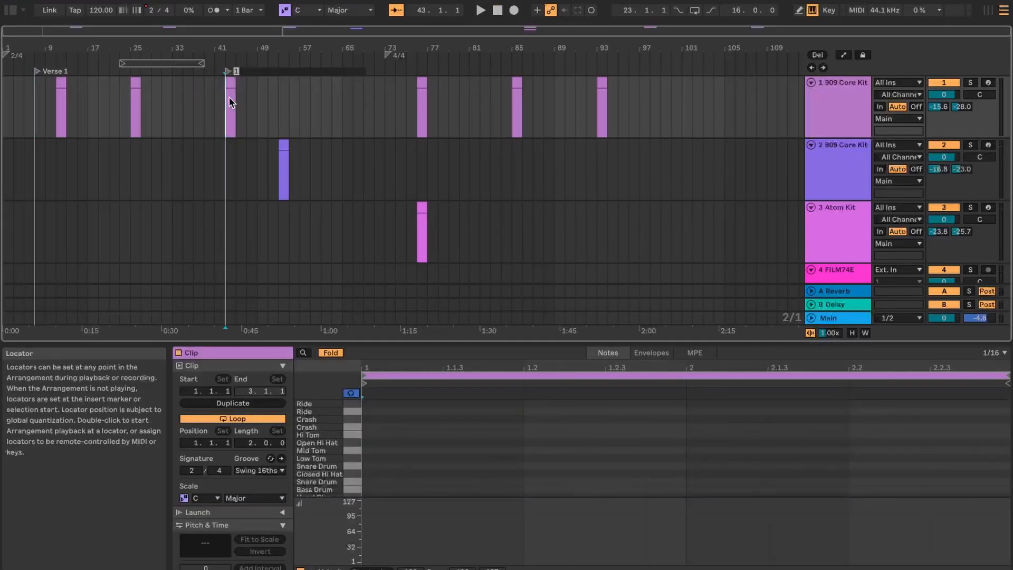
{"action": "type", "text": "se 2"}
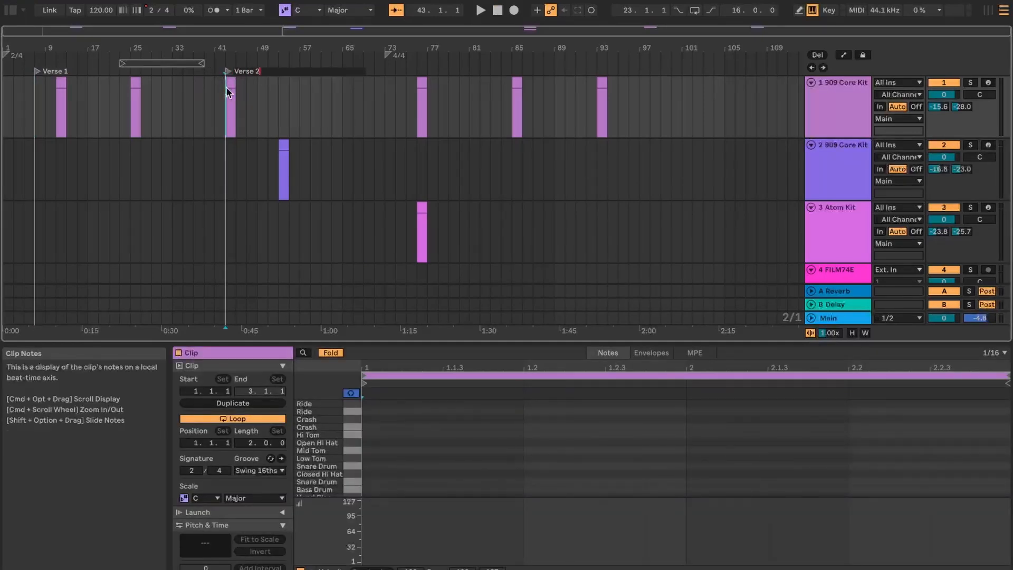
{"action": "key", "text": "Return"}
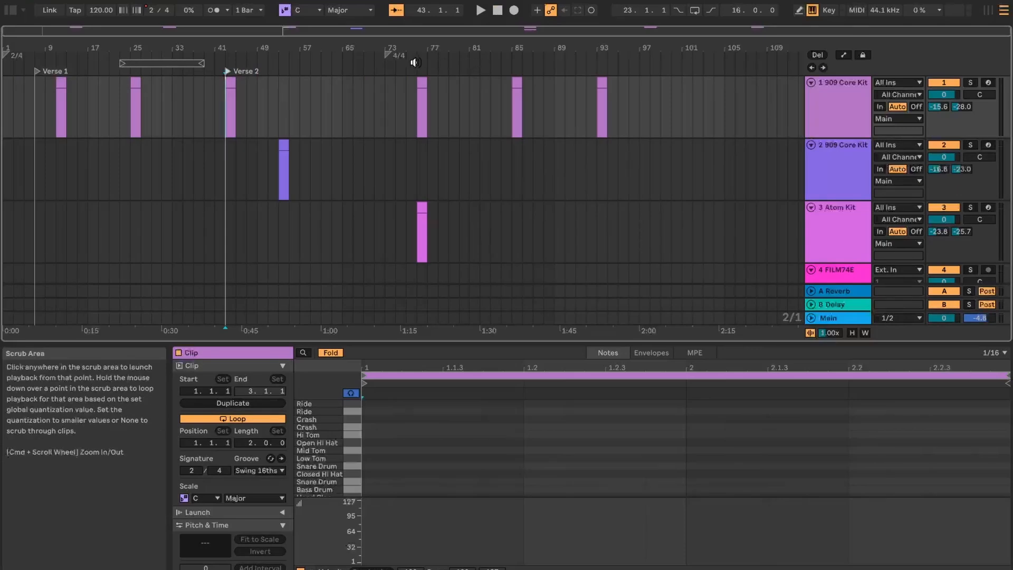
Add a locator at bar 59 of the arrangement and name it Break.
{"action": "left_click", "coordinate": [310, 85]}
{"action": "right_click", "coordinate": [309, 68]}
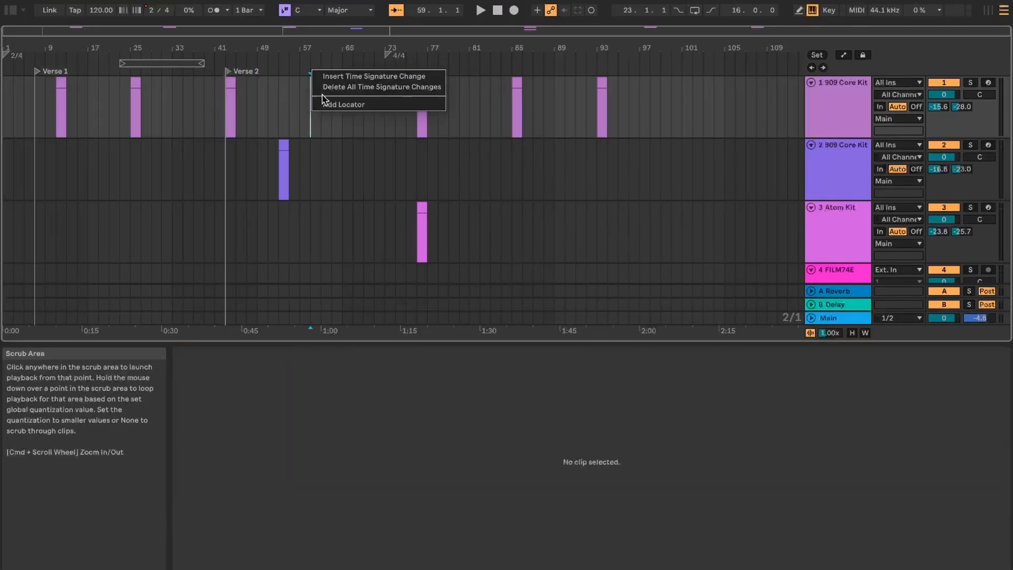
{"action": "left_click", "coordinate": [326, 112]}
{"action": "right_click", "coordinate": [309, 69]}
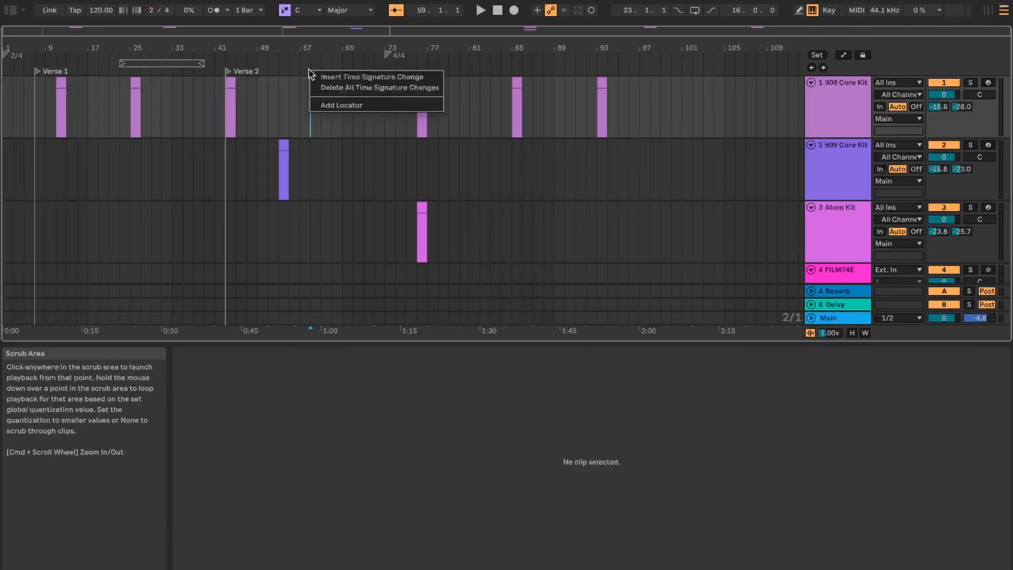
{"action": "left_click", "coordinate": [326, 105]}
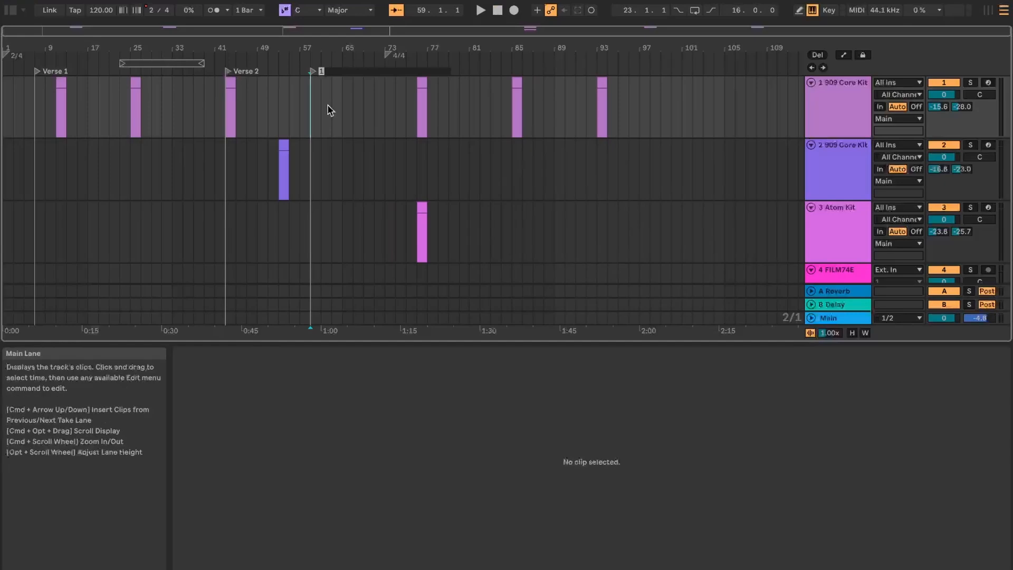
{"action": "type", "text": "Break"}
{"action": "key", "text": "Return"}
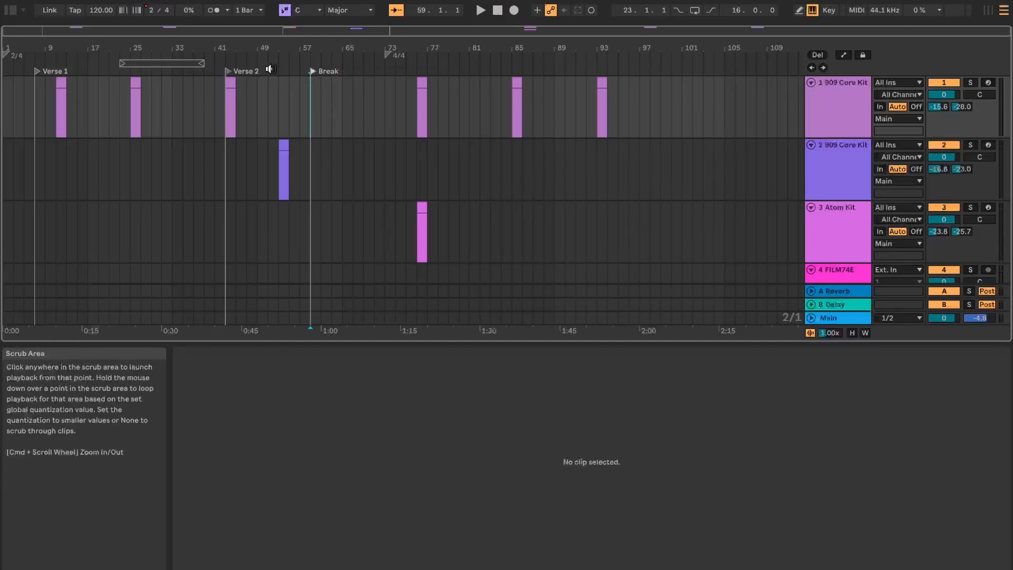
Add a locator at bar 71 of the arrangement and name it End.
{"action": "right_click", "coordinate": [374, 71]}
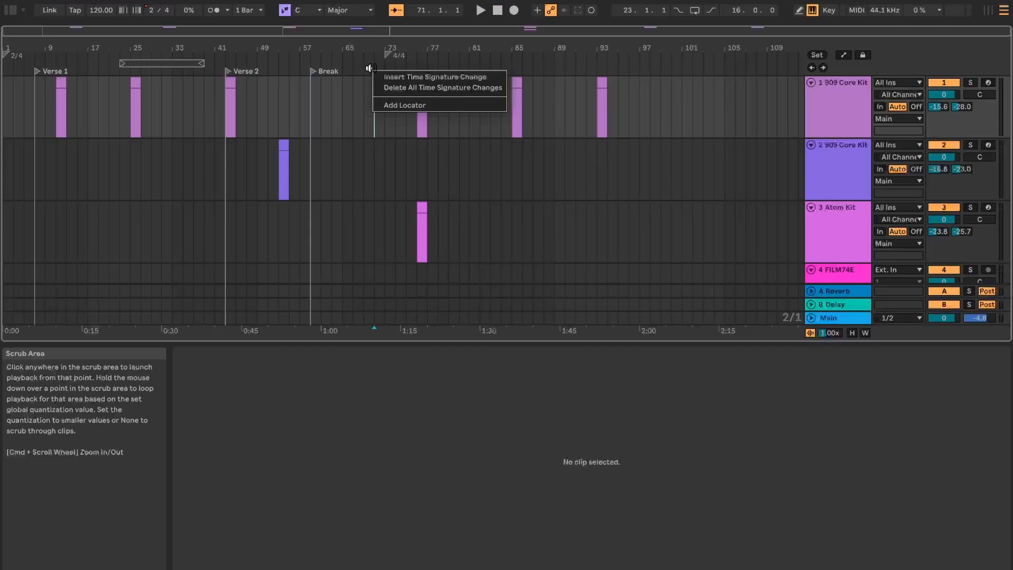
{"action": "left_click", "coordinate": [385, 103]}
{"action": "type", "text": "End"}
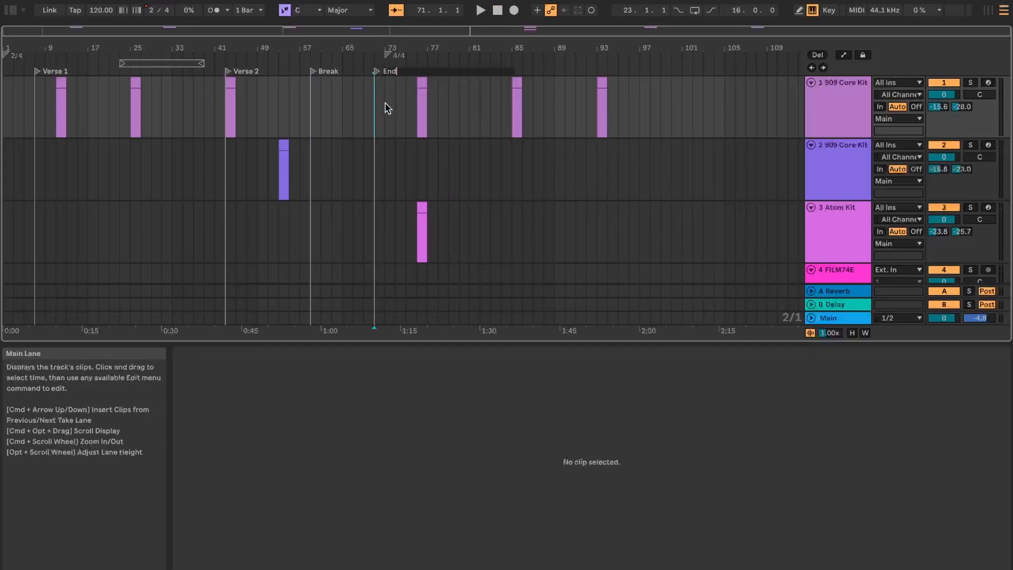
{"action": "key", "text": "Return"}
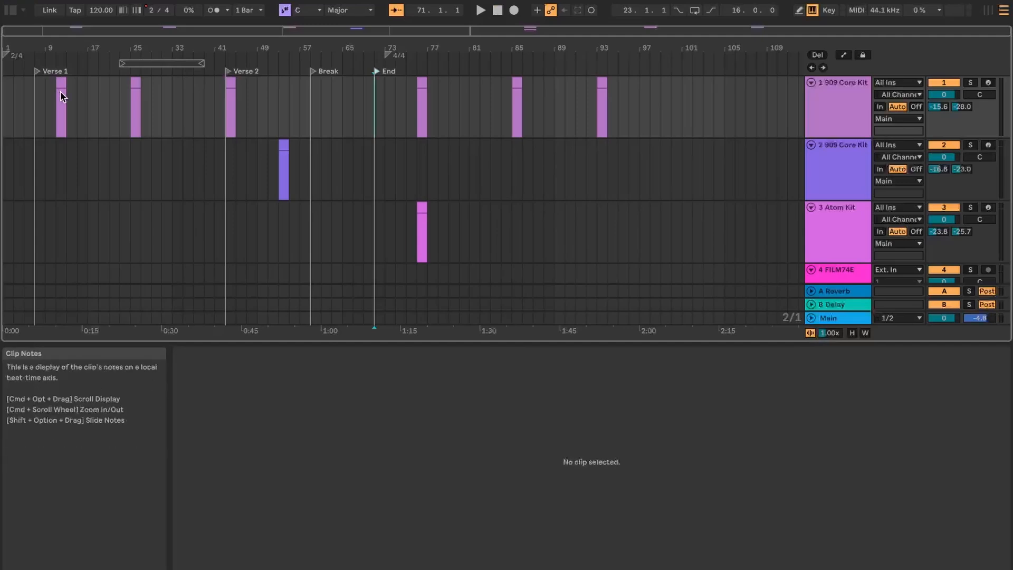
Move the first clip on the first 909 Core Kit track to start at the Verse 1 locator at bar 7.
{"action": "double_click", "coordinate": [46, 91]}
{"action": "left_click_drag", "start_coordinate": [60, 82], "coordinate": [39, 81]}
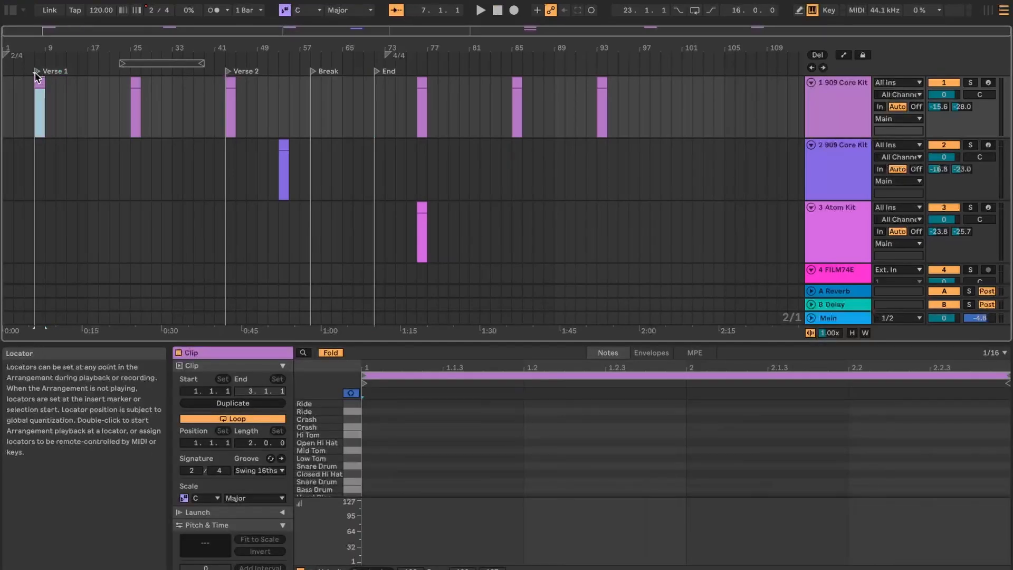
Play the arrangement from the Verse 1 locator and jump playback to Verse 2, Break and End in turn.
{"action": "left_click", "coordinate": [36, 74]}
{"action": "left_click", "coordinate": [480, 10]}
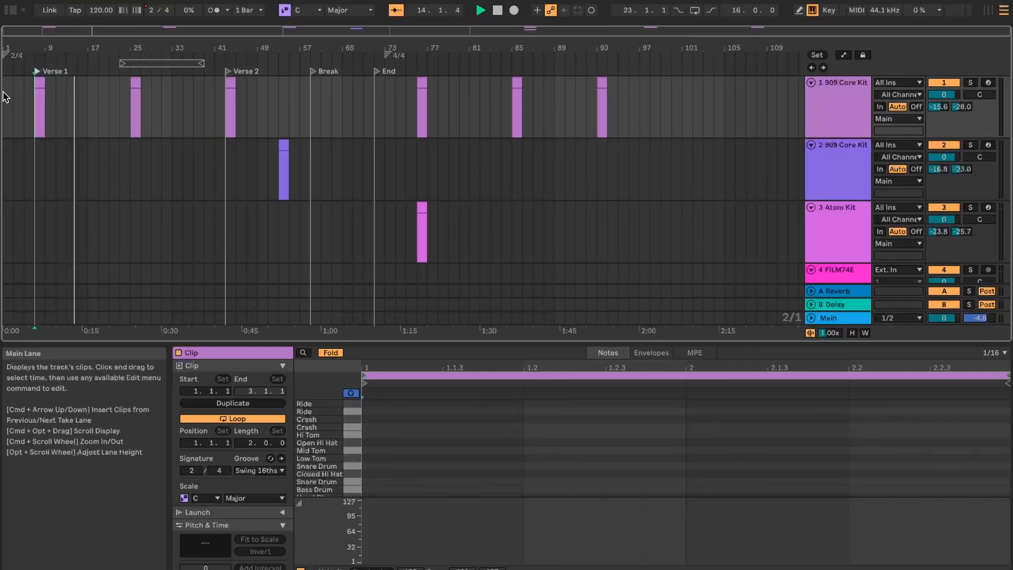
{"action": "left_click", "coordinate": [228, 71]}
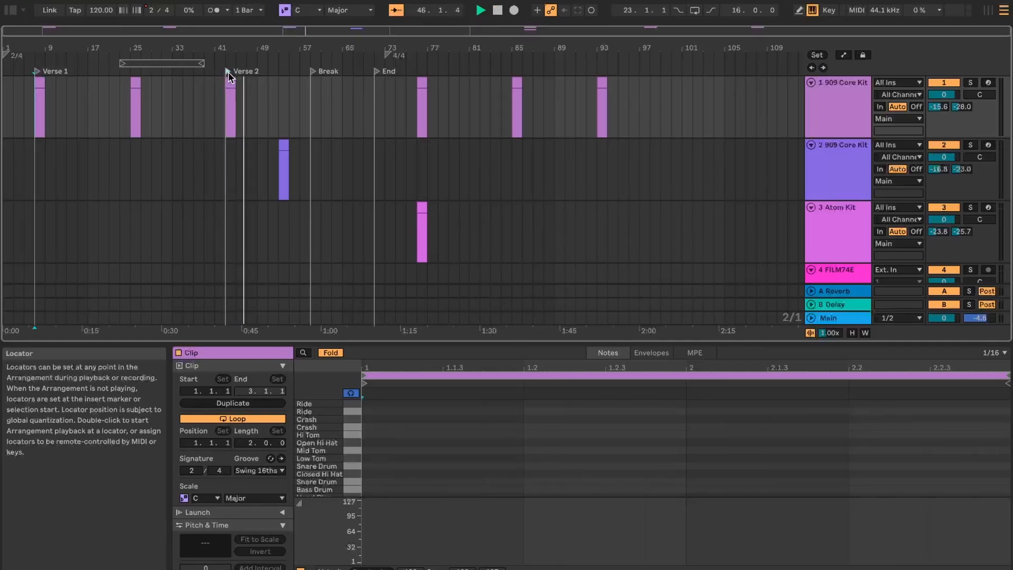
{"action": "left_click", "coordinate": [312, 73]}
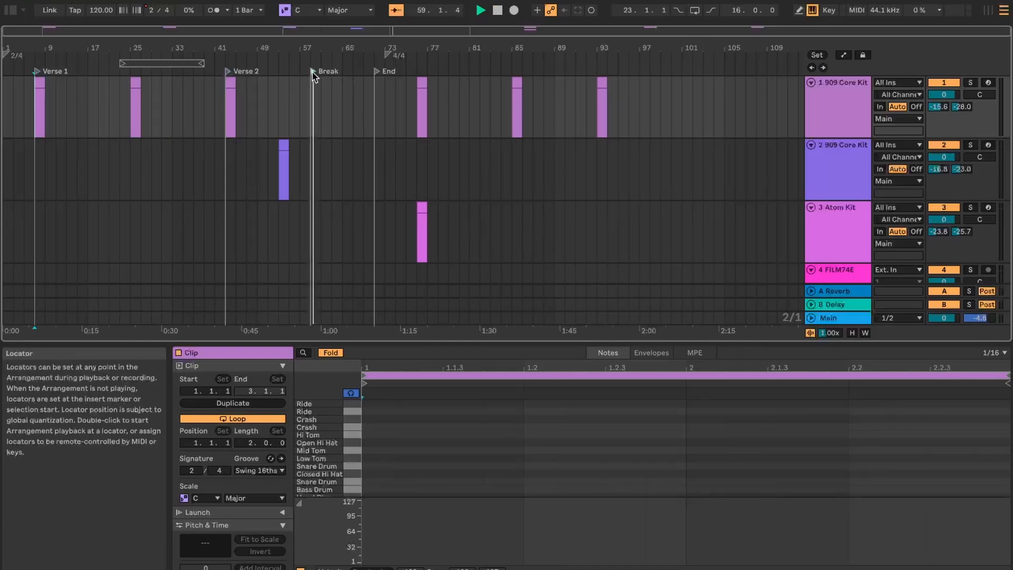
{"action": "left_click", "coordinate": [377, 72]}
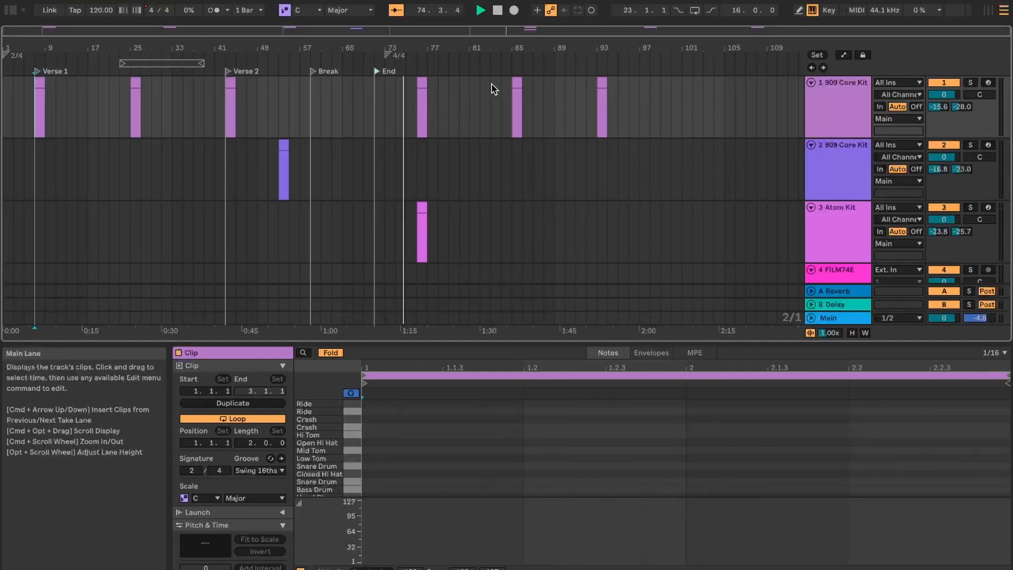
Add a locator at bar 76, where the Atom Kit clip starts, and name it Verse 1.
{"action": "right_click", "coordinate": [417, 71]}
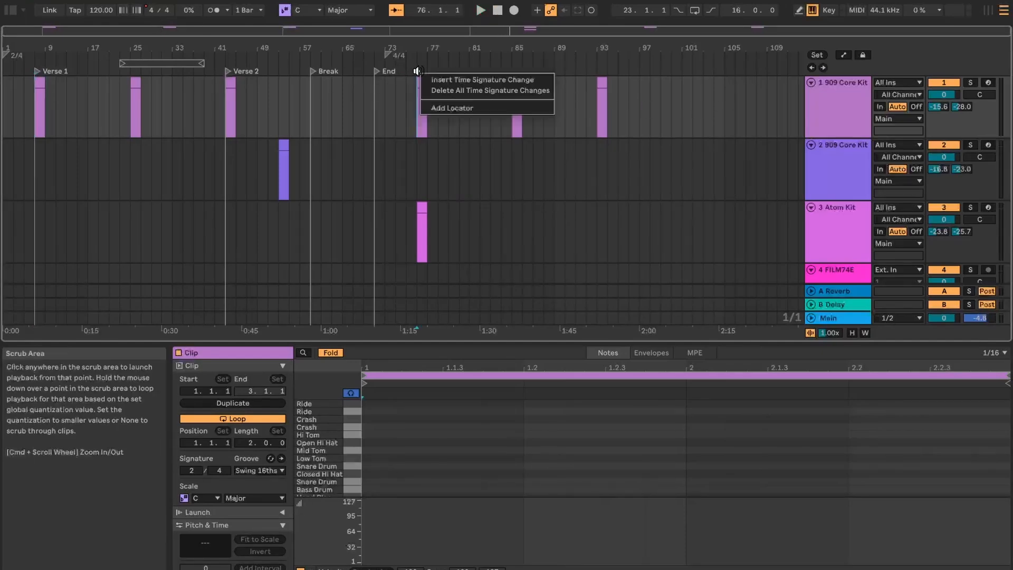
{"action": "left_click", "coordinate": [434, 111]}
{"action": "type", "text": "Verse"}
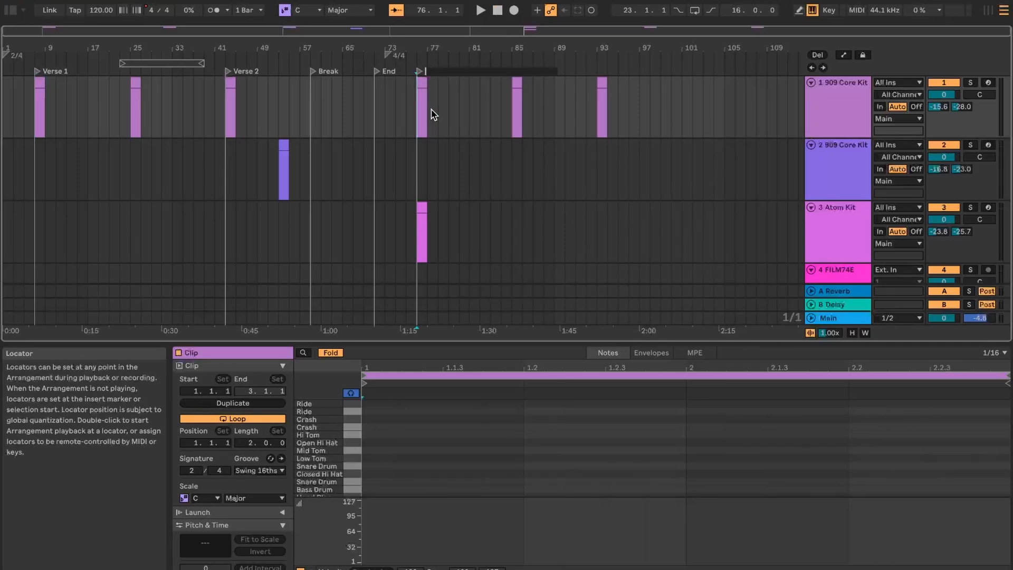
{"action": "type", "text": " 1"}
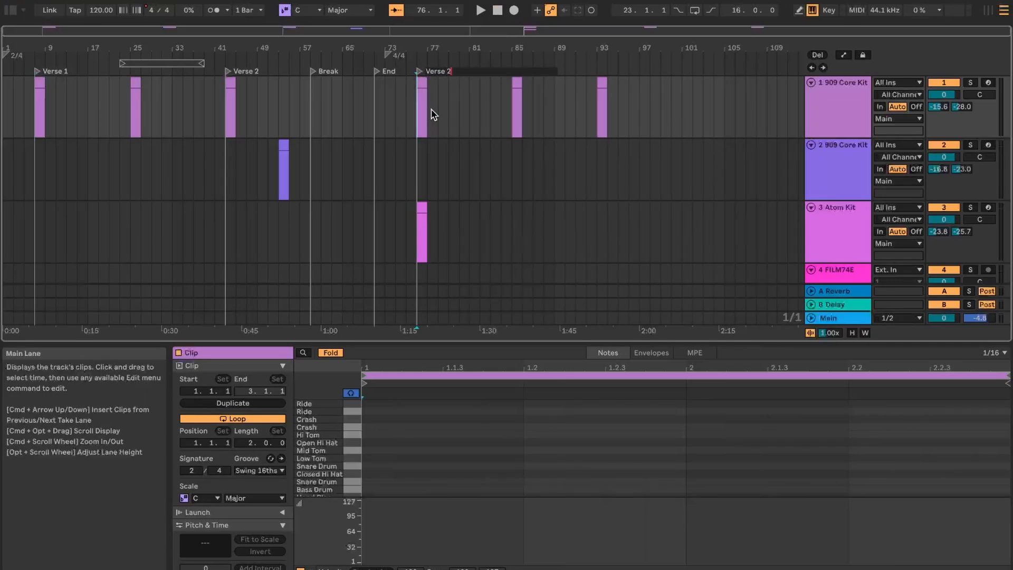
{"action": "key", "text": "Return"}
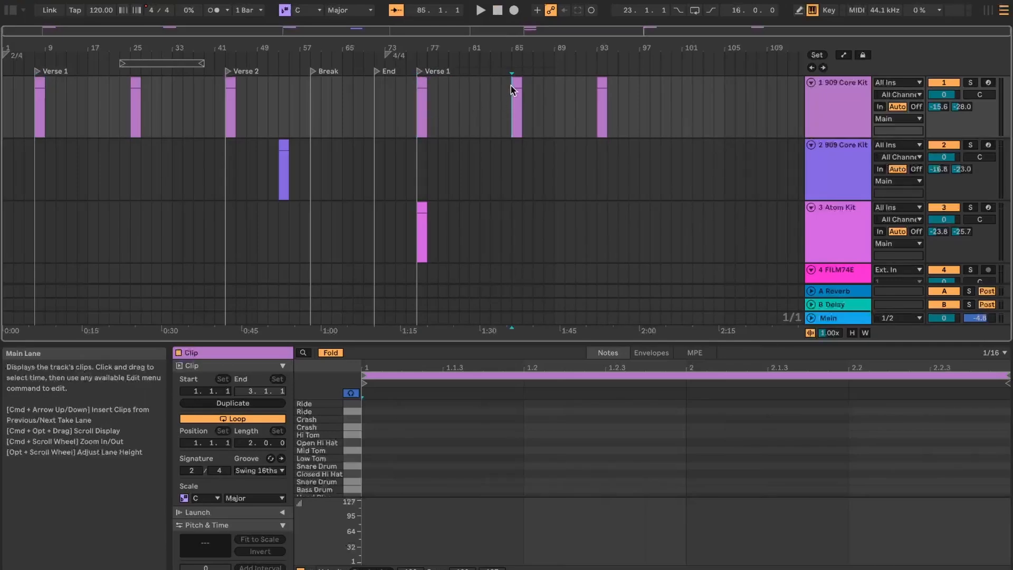
Add a locator at bar 85, at the start of the 909 Core Kit clip there, and name it Bridge 1.
{"action": "right_click", "coordinate": [512, 73]}
{"action": "left_click", "coordinate": [526, 106]}
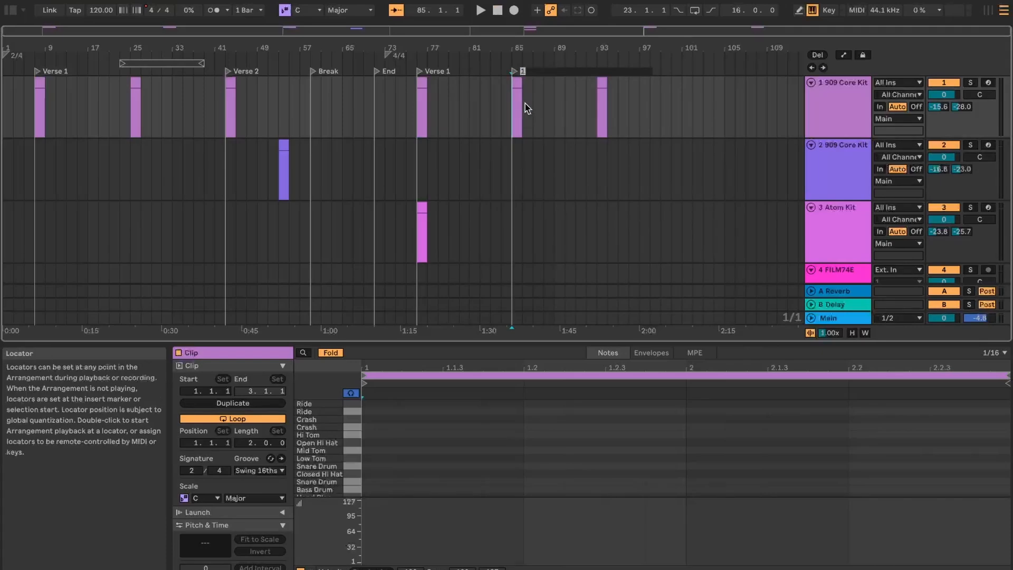
{"action": "type", "text": "Brid"}
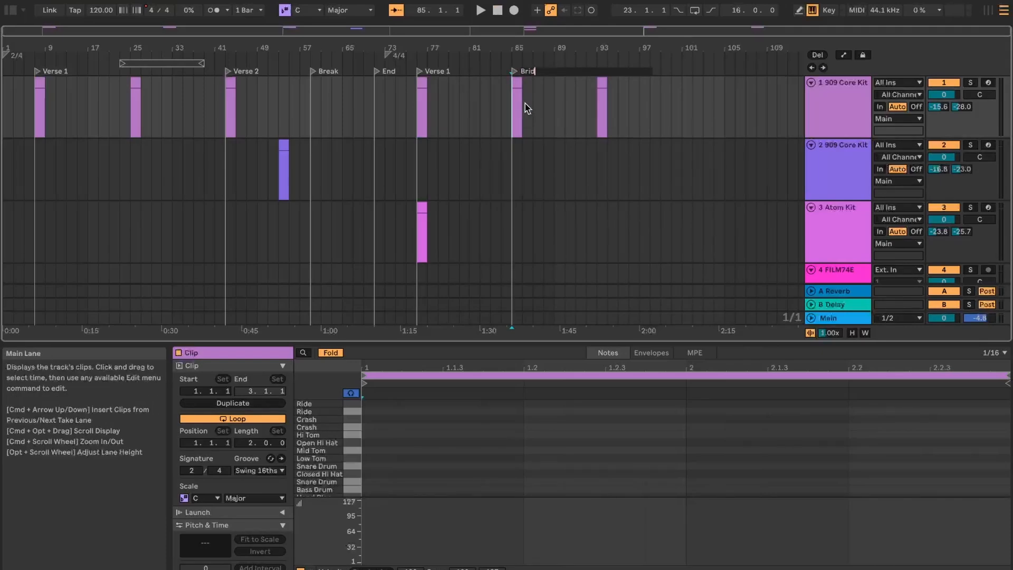
{"action": "type", "text": "ge 1"}
{"action": "key", "text": "Return"}
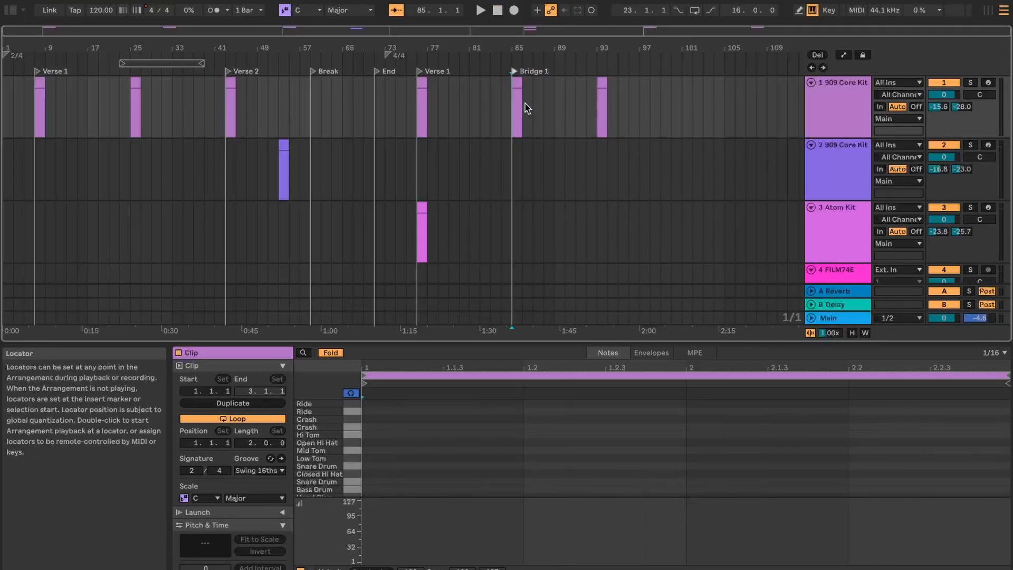
Add a locator at bar 93, where the last clip on the first 909 Core Kit track starts, and name it End.
{"action": "left_click", "coordinate": [596, 64]}
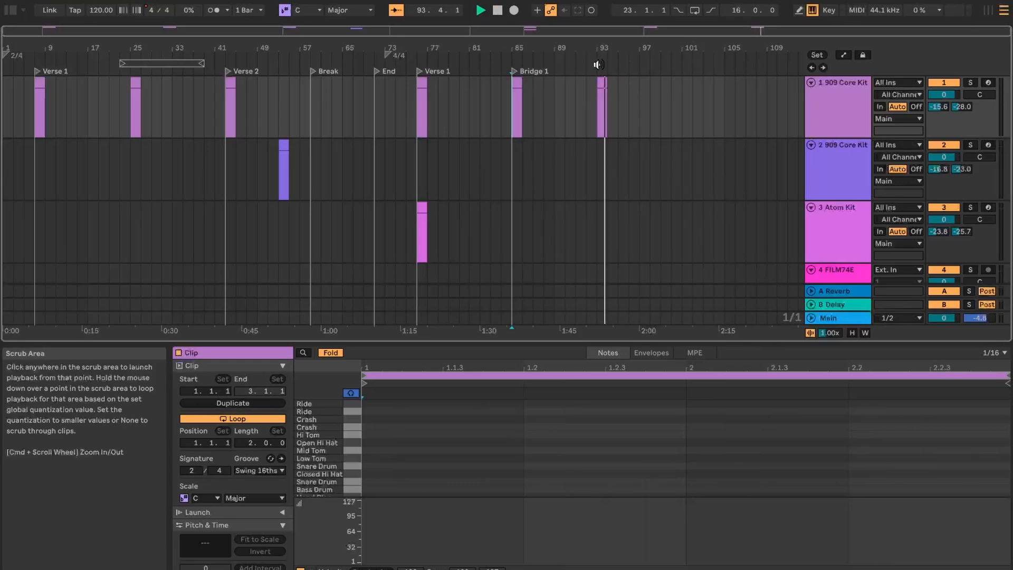
{"action": "left_click", "coordinate": [596, 67]}
{"action": "right_click", "coordinate": [595, 68]}
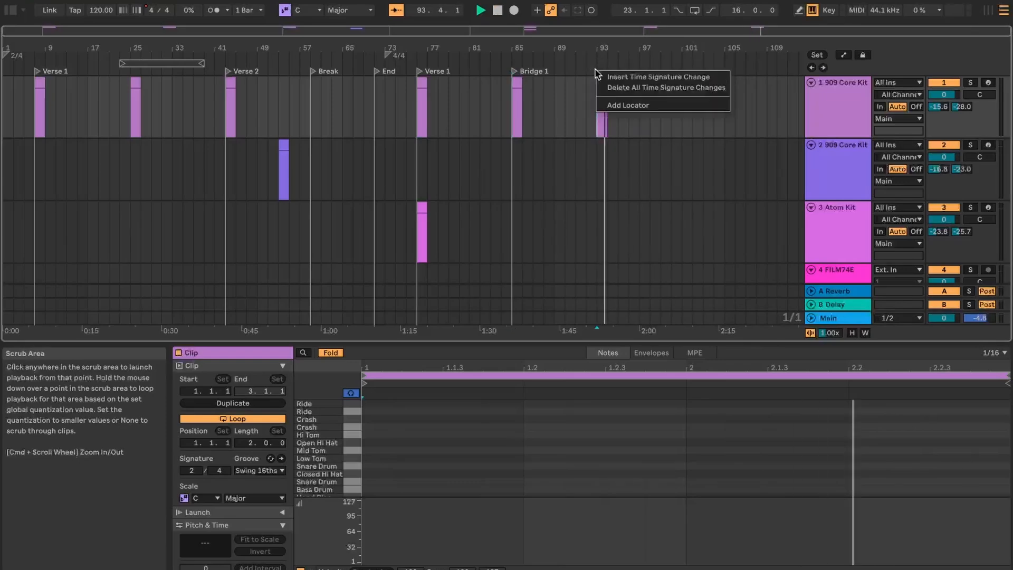
{"action": "left_click", "coordinate": [603, 104]}
{"action": "type", "text": "End"}
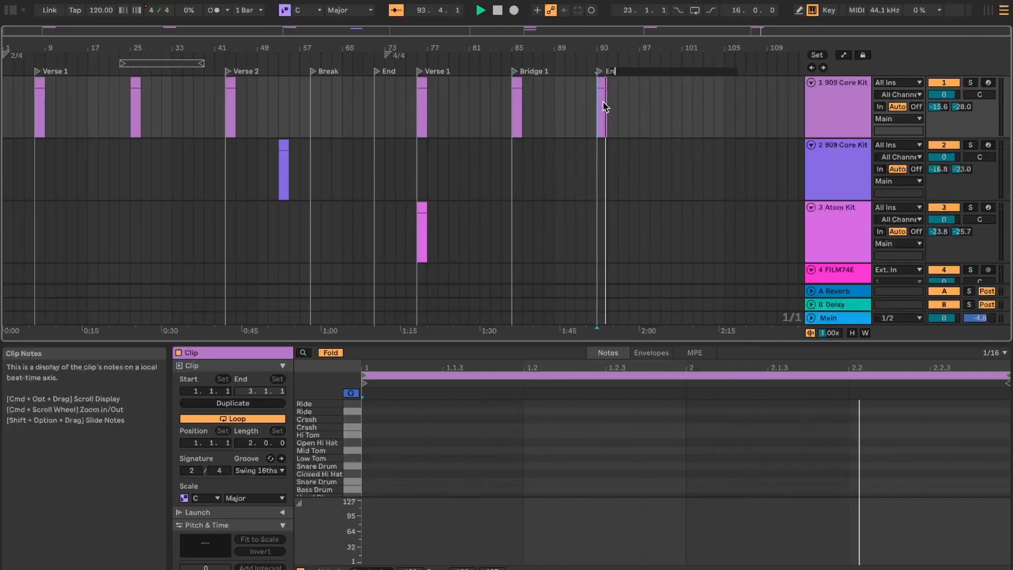
{"action": "key", "text": "Return"}
{"action": "left_click", "coordinate": [714, 137]}
{"action": "left_click", "coordinate": [703, 203]}
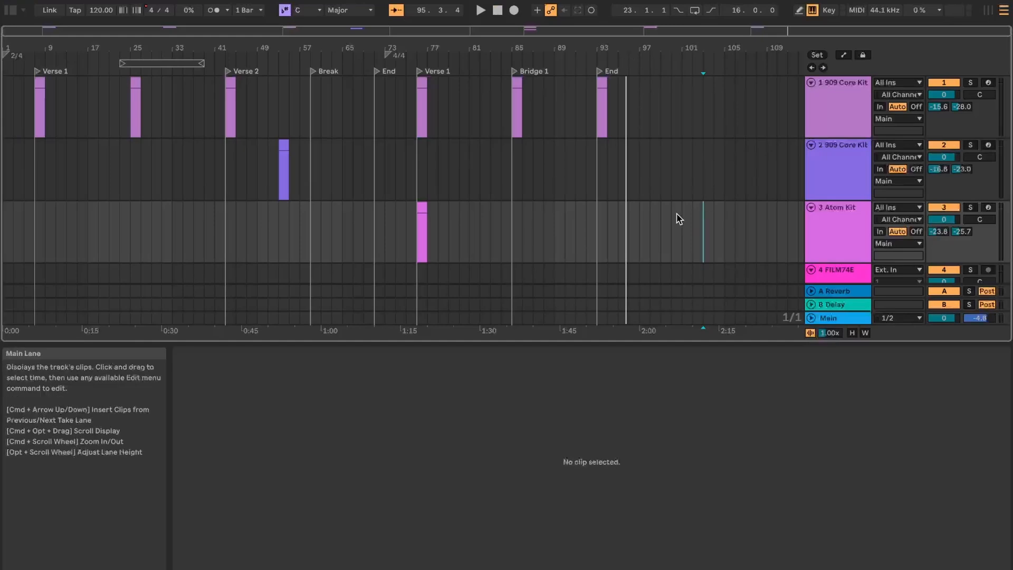
Show automation for all tracks in the arrangement and unfold the Main track.
{"action": "scroll", "coordinate": [545, 207], "scroll_direction": "down", "scroll_amount": 1}
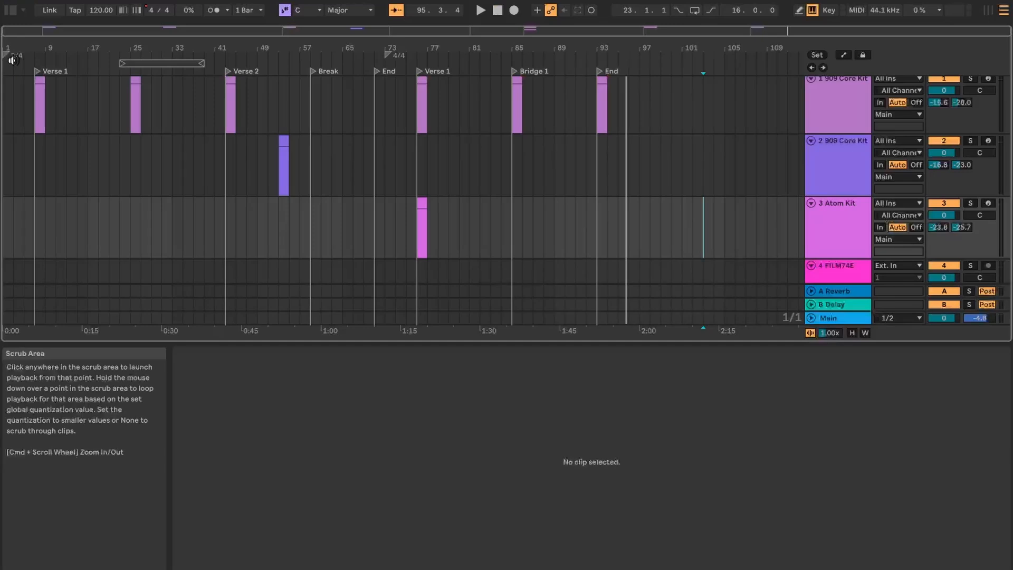
{"action": "scroll", "coordinate": [156, 182], "scroll_direction": "down", "scroll_amount": 10}
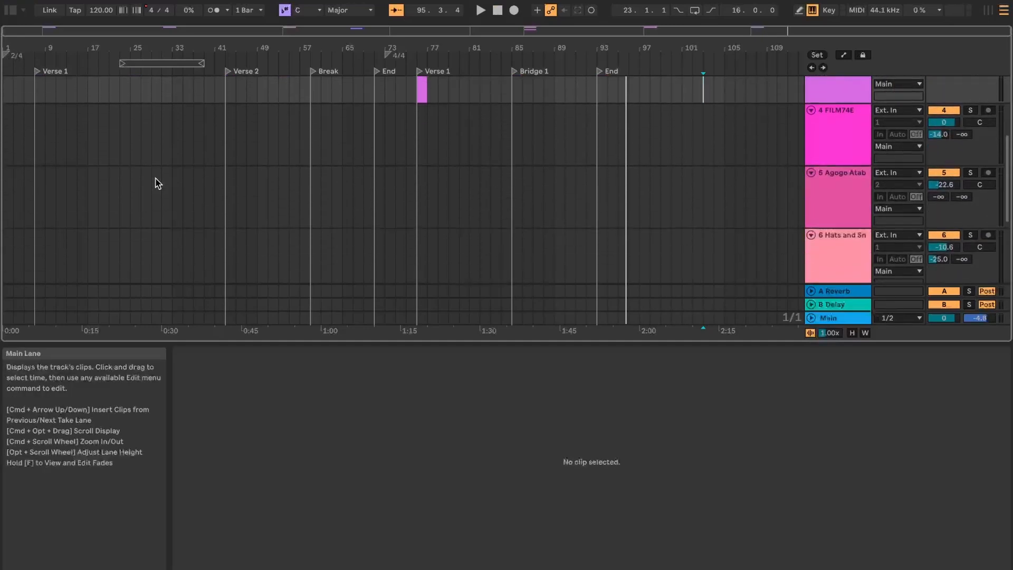
{"action": "scroll", "coordinate": [156, 182], "scroll_direction": "up", "scroll_amount": 10}
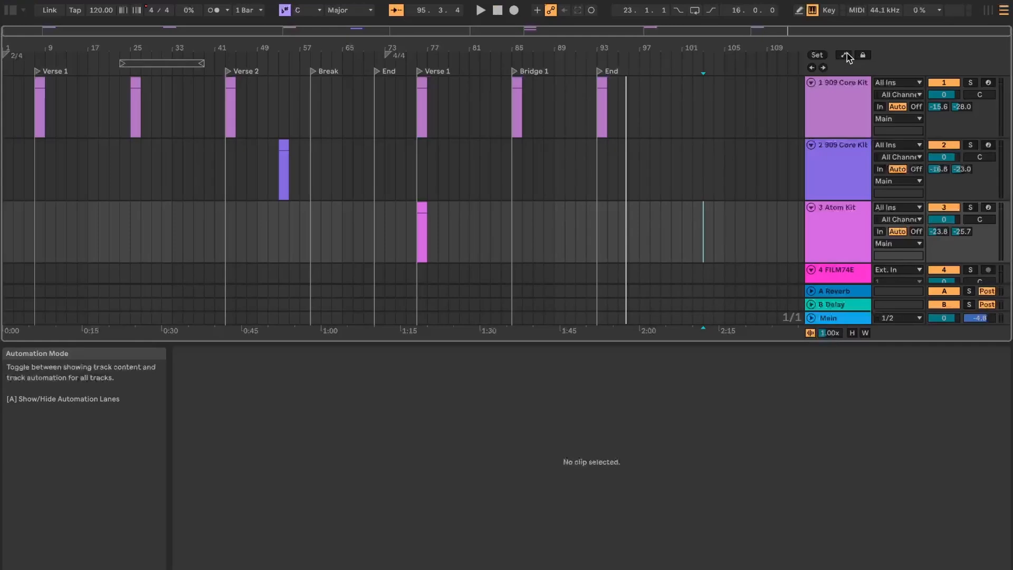
{"action": "left_click", "coordinate": [844, 55]}
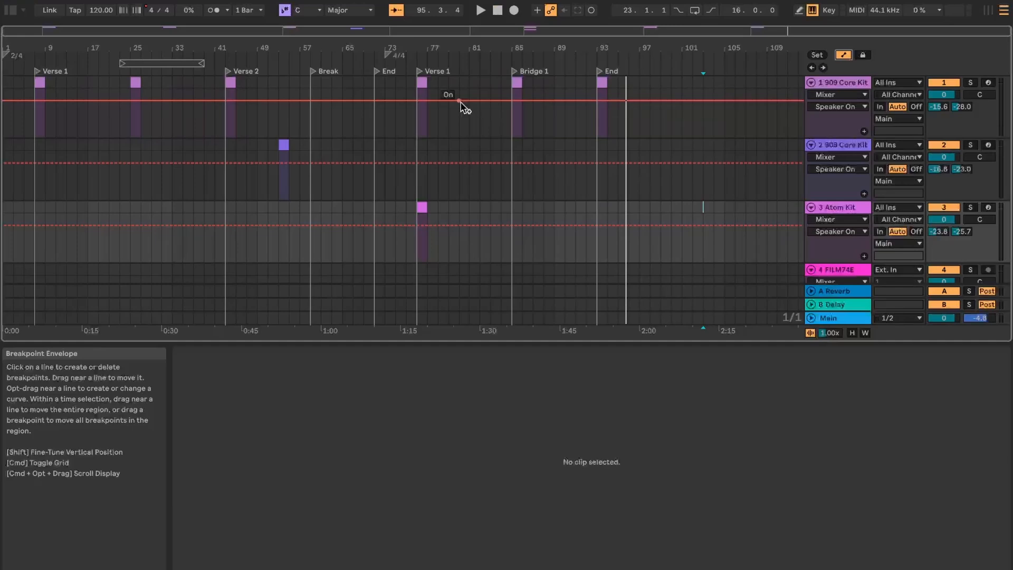
{"action": "scroll", "coordinate": [524, 224], "scroll_direction": "down", "scroll_amount": 5}
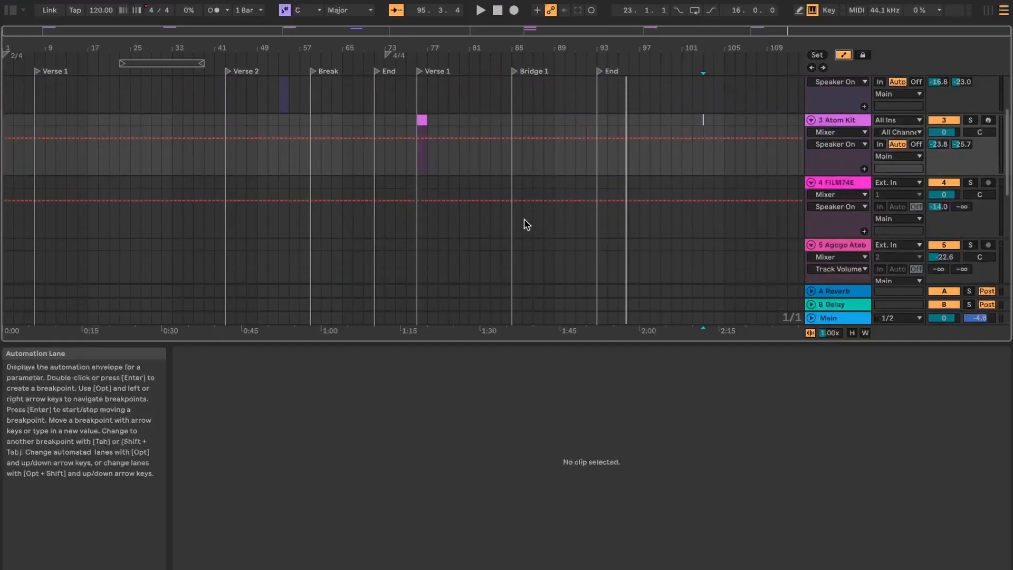
{"action": "scroll", "coordinate": [524, 224], "scroll_direction": "down", "scroll_amount": 4}
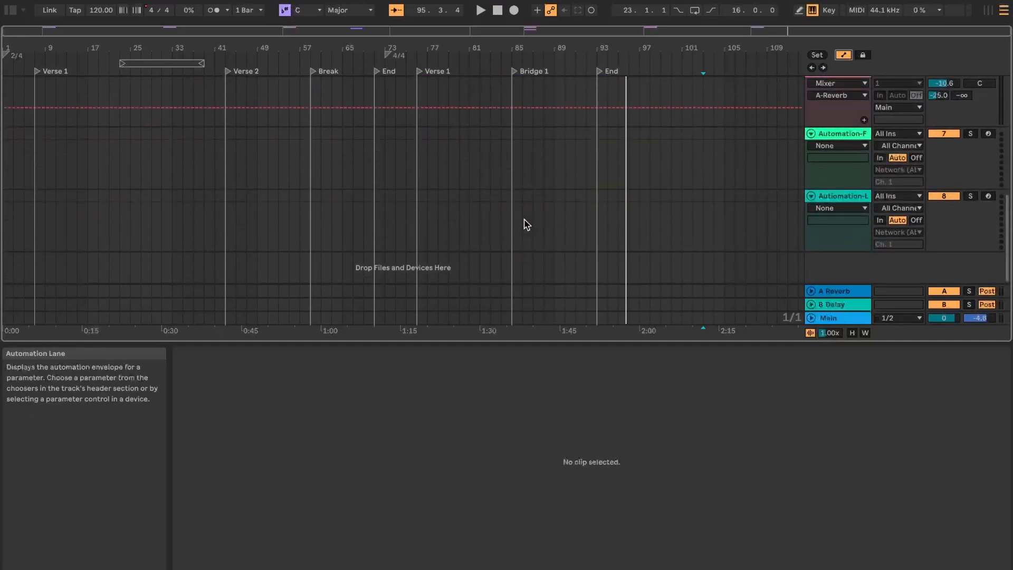
{"action": "scroll", "coordinate": [524, 224], "scroll_direction": "up", "scroll_amount": 2}
{"action": "scroll", "coordinate": [525, 224], "scroll_direction": "down", "scroll_amount": 2}
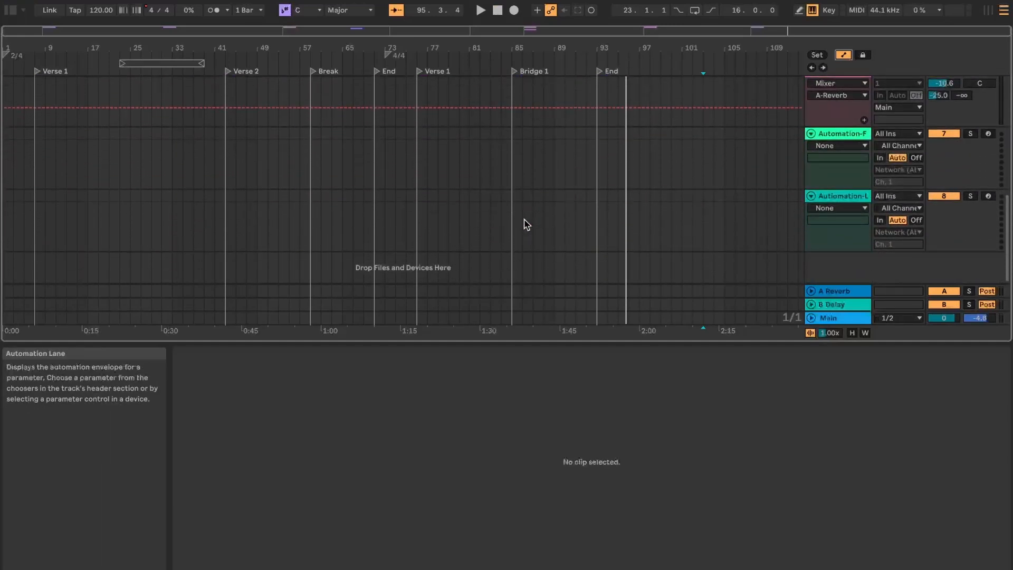
{"action": "left_click", "coordinate": [812, 317]}
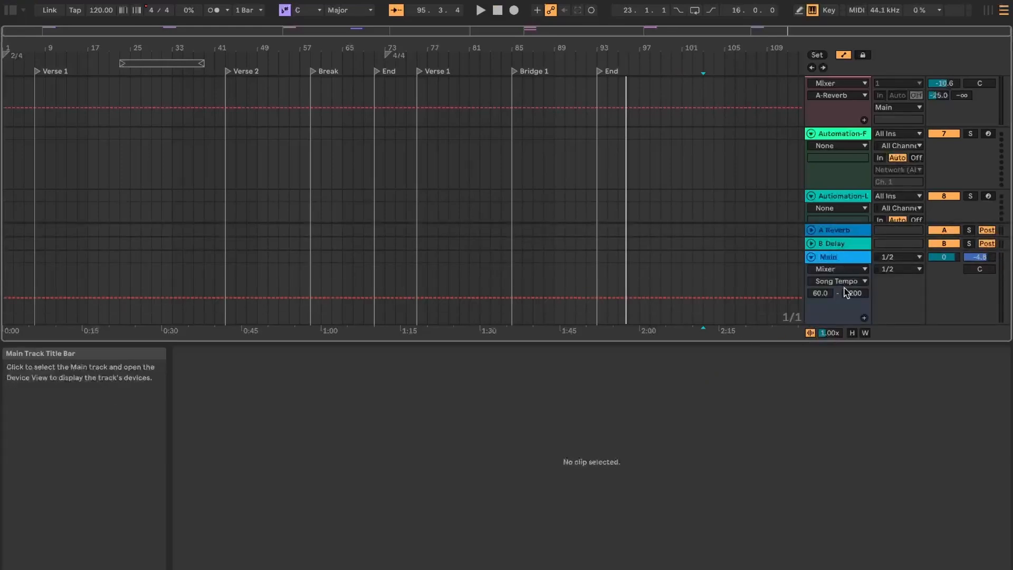
Choose Song Tempo from the Mixer as the automation parameter displayed on the Main track.
{"action": "left_click", "coordinate": [847, 269]}
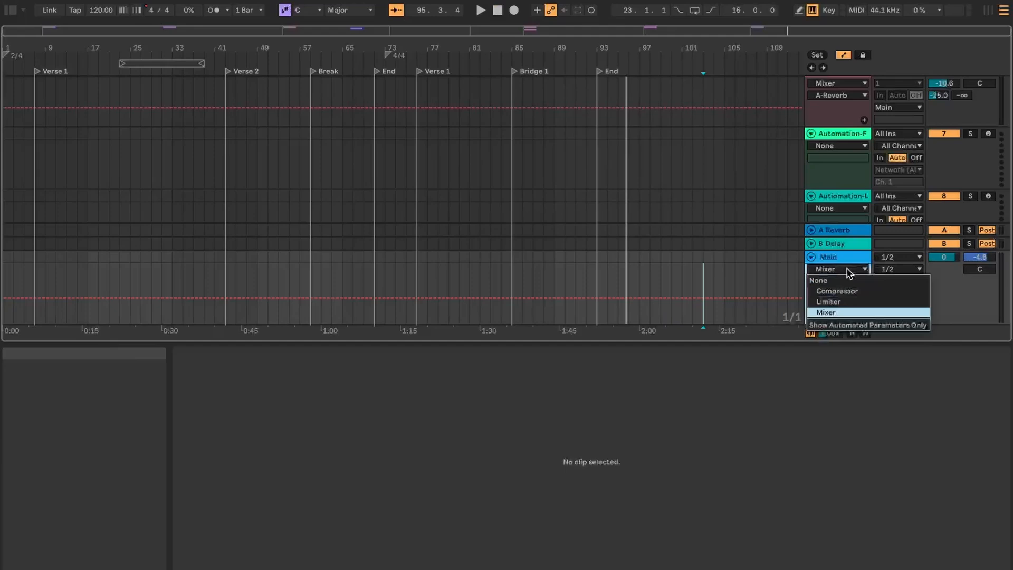
{"action": "left_click", "coordinate": [832, 312]}
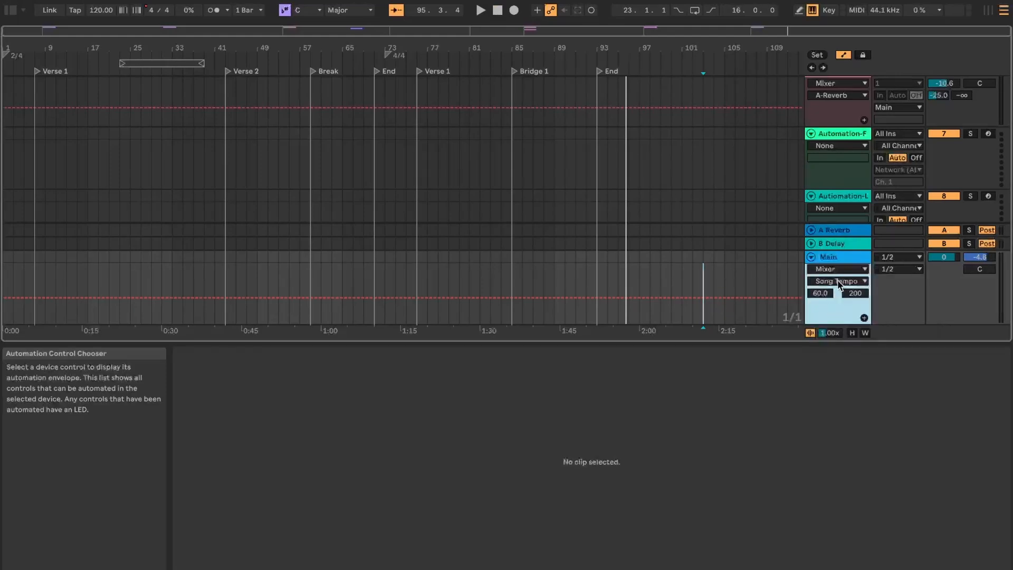
{"action": "left_click", "coordinate": [836, 283]}
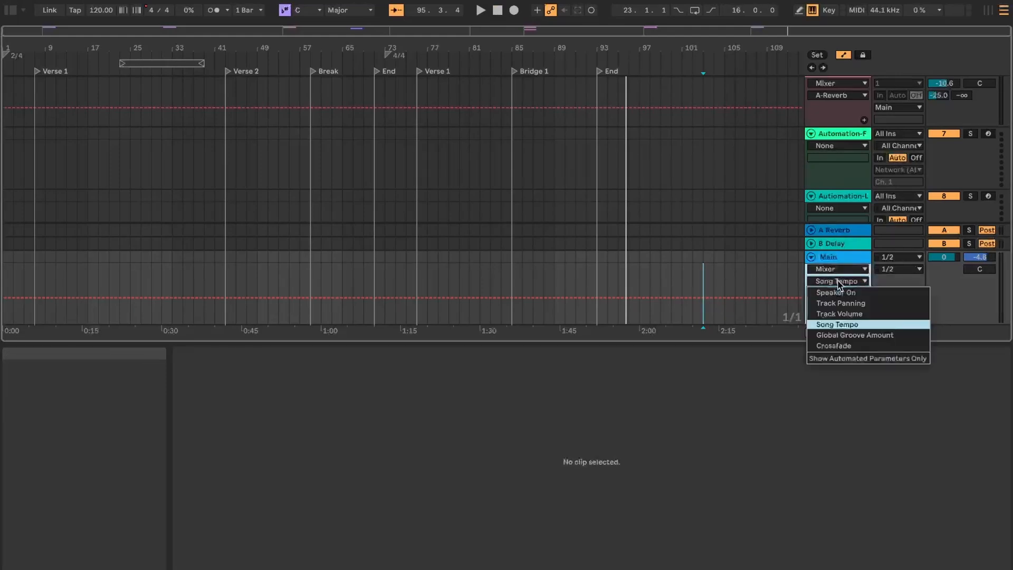
{"action": "left_click", "coordinate": [843, 324]}
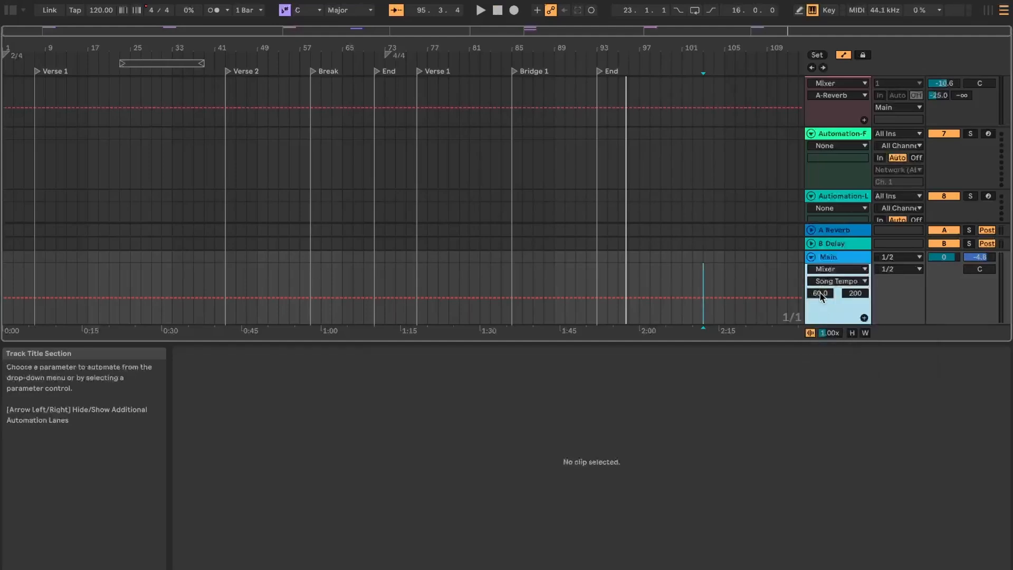
Set the Main track's displayed tempo range to a minimum of 90 and a maximum of 190.
{"action": "key", "text": "Return"}
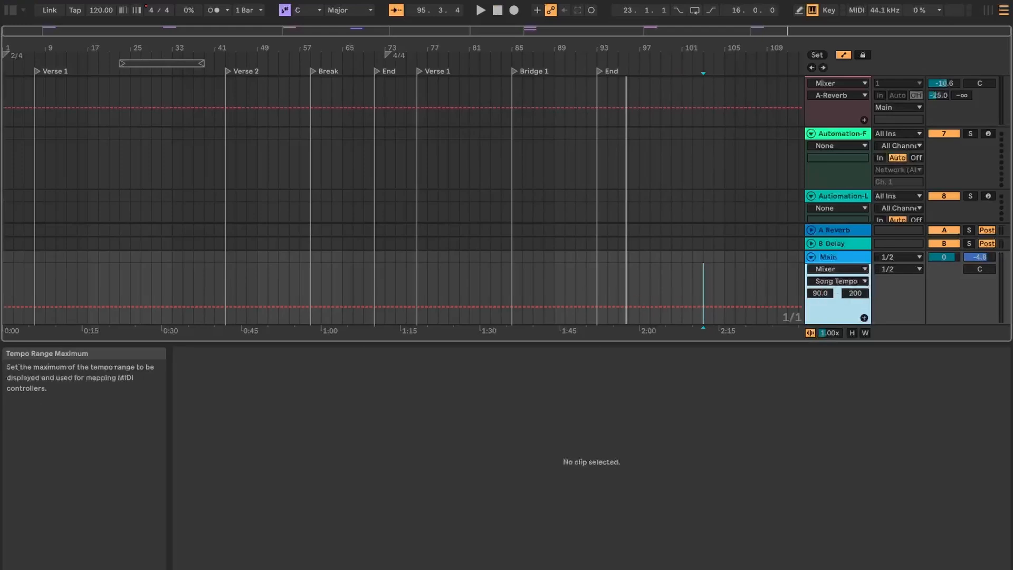
{"action": "left_click", "coordinate": [852, 294]}
{"action": "type", "text": "190"}
{"action": "key", "text": "Return"}
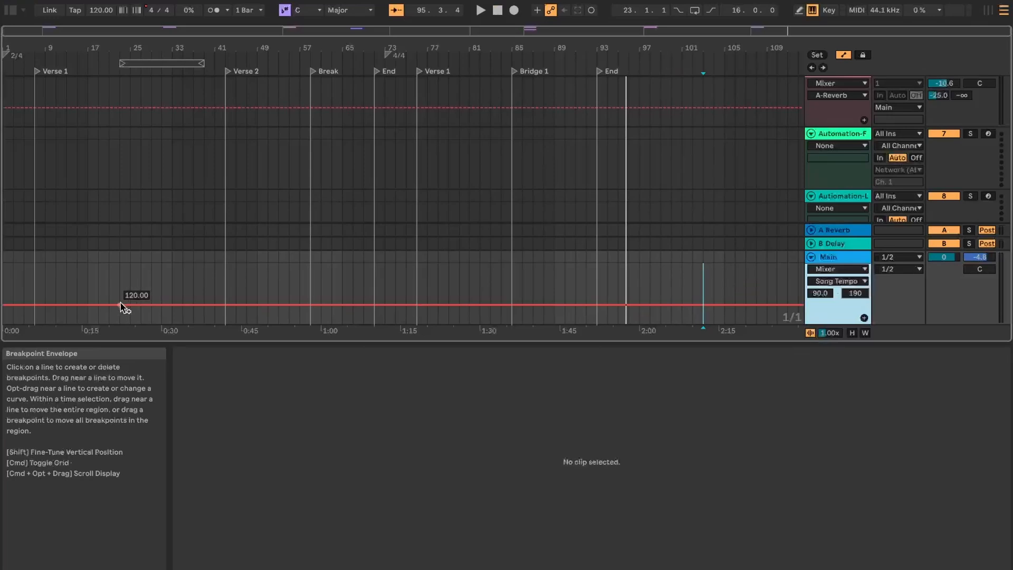
Add tempo breakpoints at about bars 17 and 19, raising the tempo to 125 BPM, and play from the first Verse 1 locator.
{"action": "left_click", "coordinate": [87, 305]}
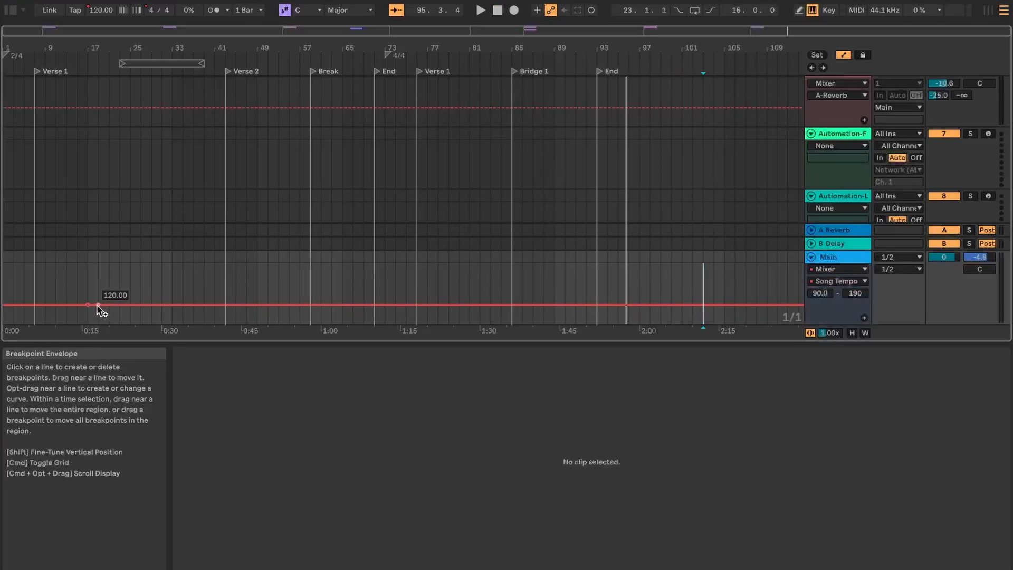
{"action": "left_click_drag", "start_coordinate": [98, 305], "coordinate": [98, 302]}
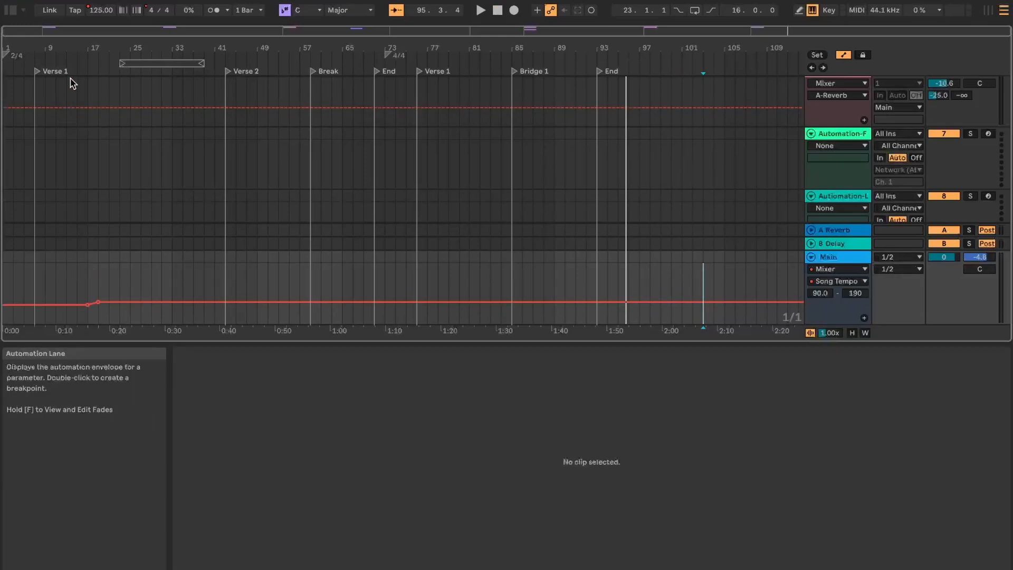
{"action": "left_click", "coordinate": [37, 73]}
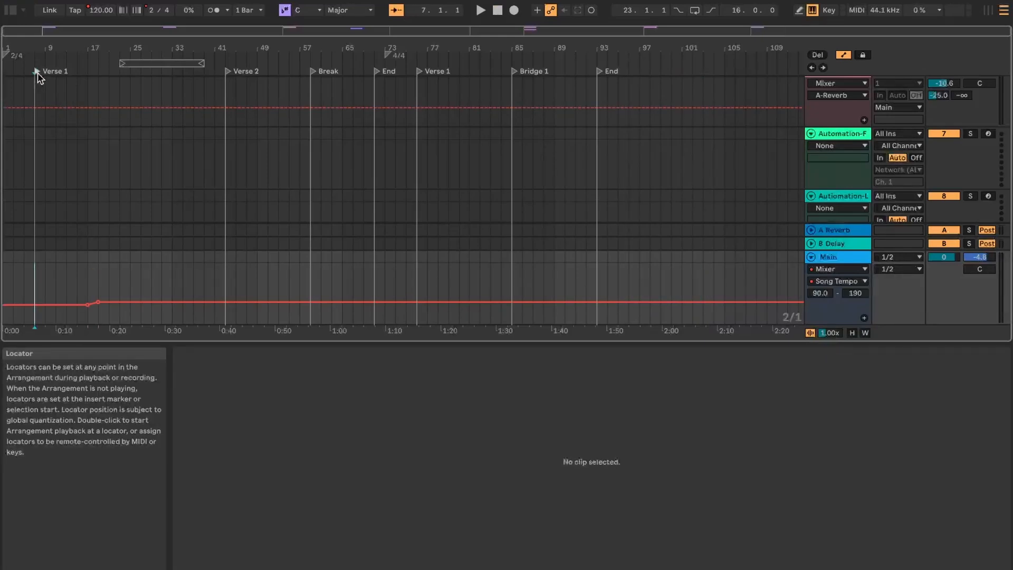
{"action": "double_click", "coordinate": [37, 74]}
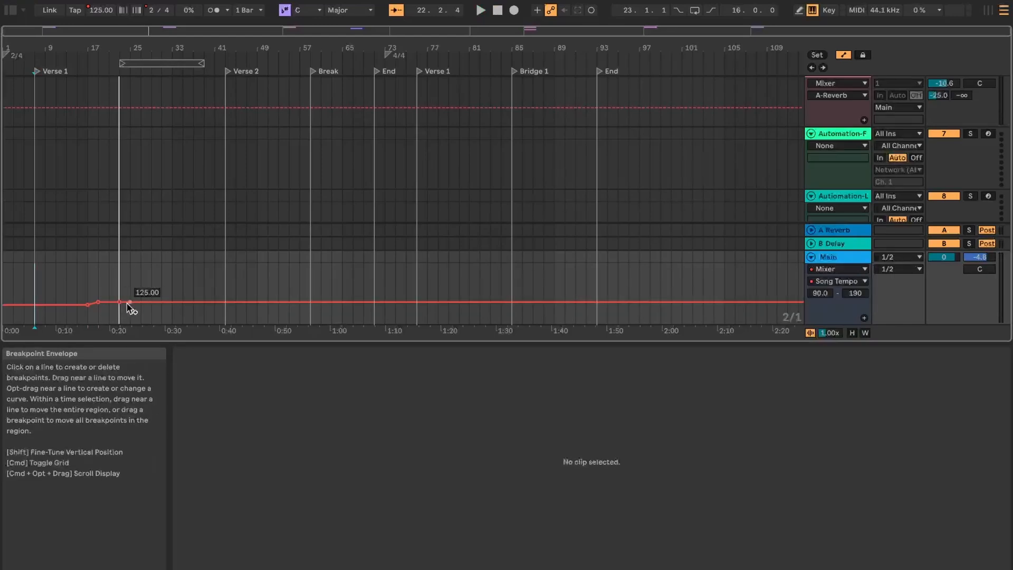
Bring the tempo envelope down to 120 BPM between about bars 23 and 25, and play from the first Verse 1 locator again.
{"action": "left_click_drag", "start_coordinate": [127, 302], "coordinate": [130, 305]}
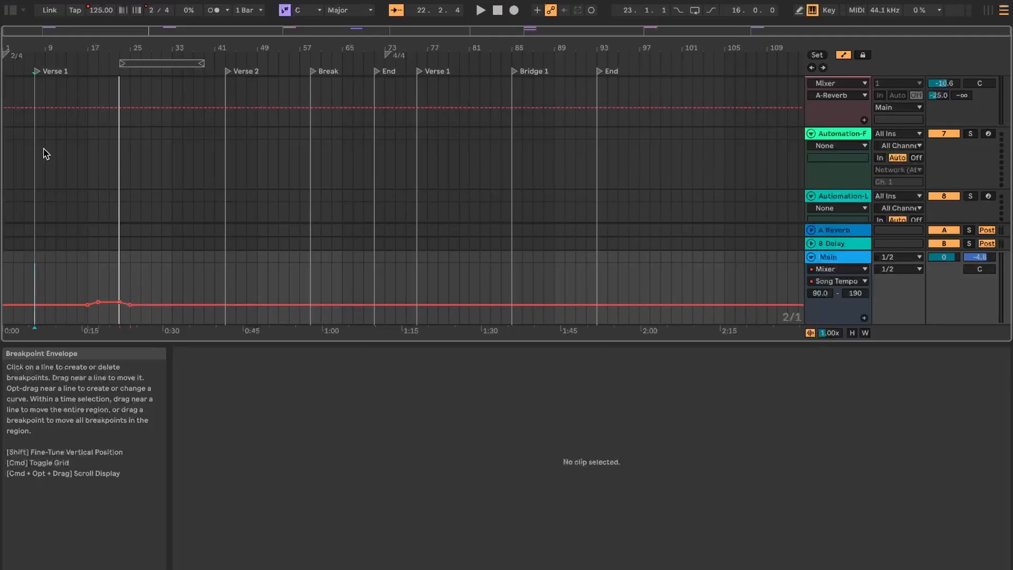
{"action": "left_click", "coordinate": [35, 72]}
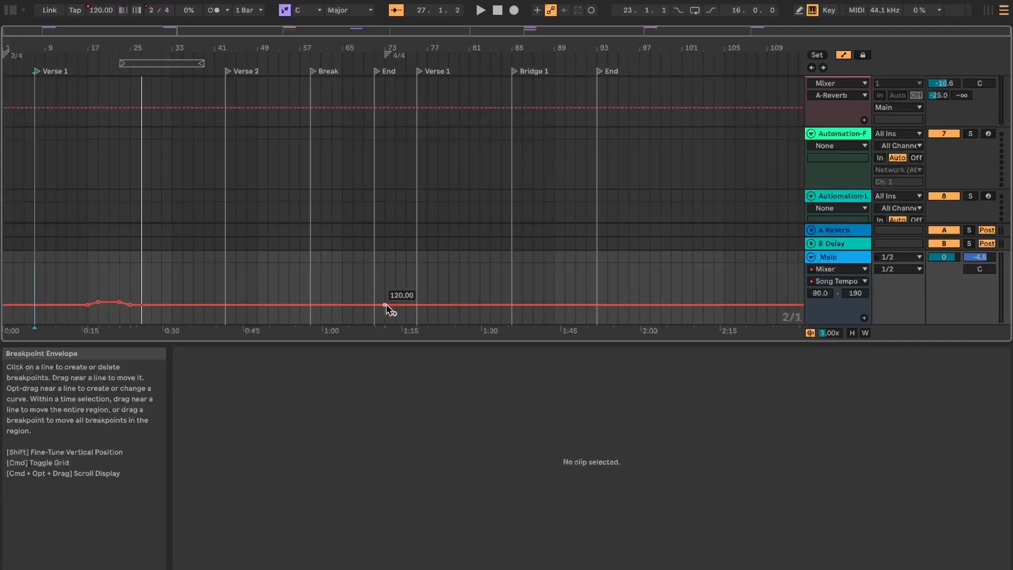
Raise the song tempo to 130 BPM just after the 4/4 change at bar 73, and play from the second Verse 1 locator.
{"action": "left_click_drag", "start_coordinate": [393, 304], "coordinate": [395, 300]}
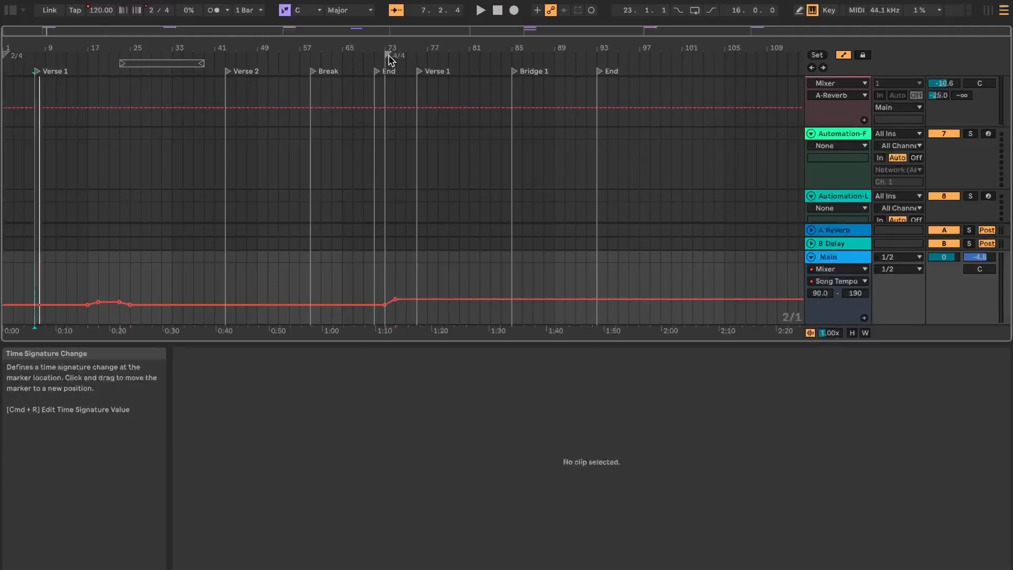
{"action": "left_click", "coordinate": [420, 73]}
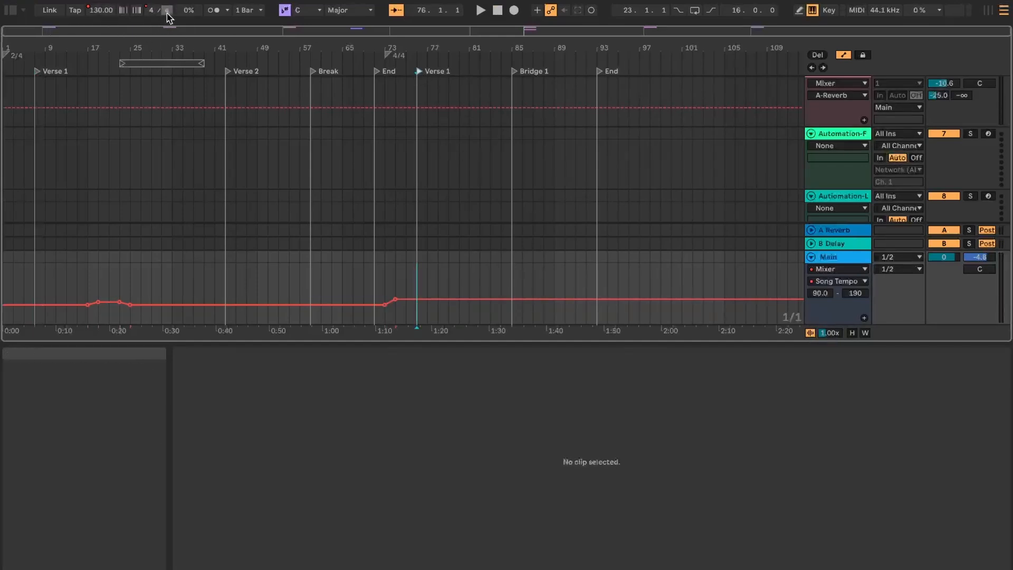
{"action": "key", "text": "space"}
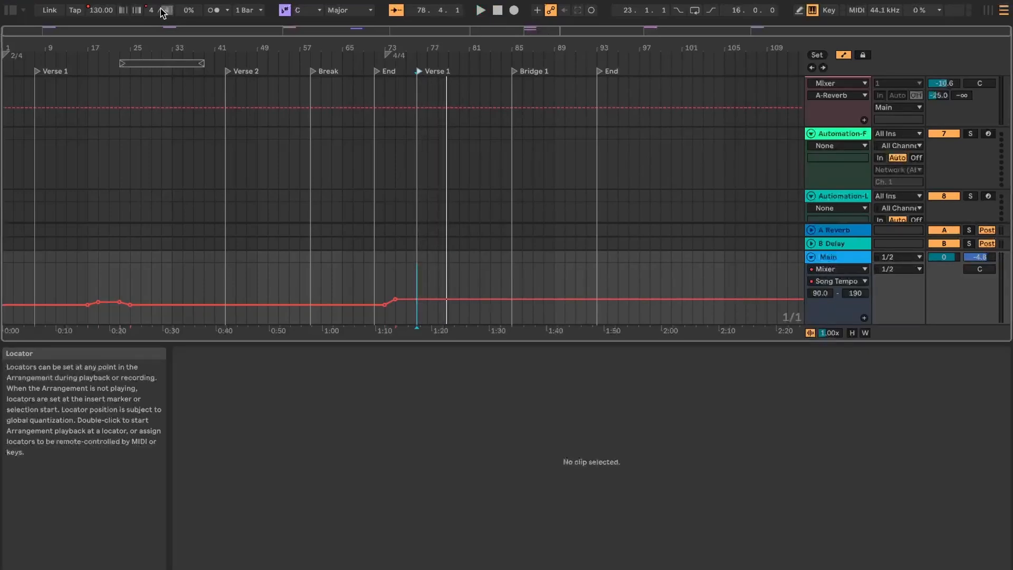
Hide the automation lanes and extend the first clip on the first 909 Core Kit track from bar 7 to bar 19.
{"action": "scroll", "coordinate": [401, 197], "scroll_direction": "up", "scroll_amount": 5}
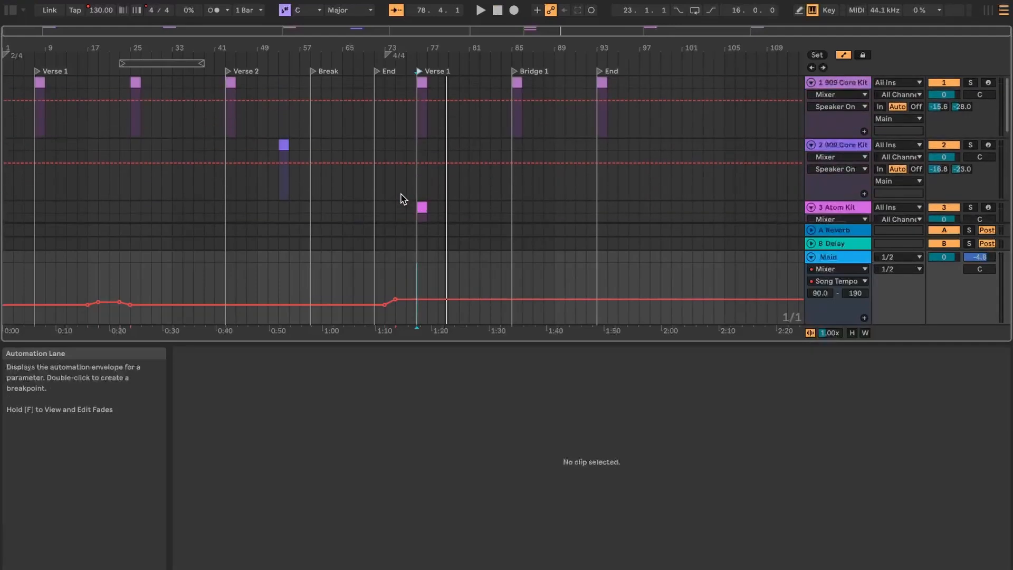
{"action": "left_click", "coordinate": [844, 55]}
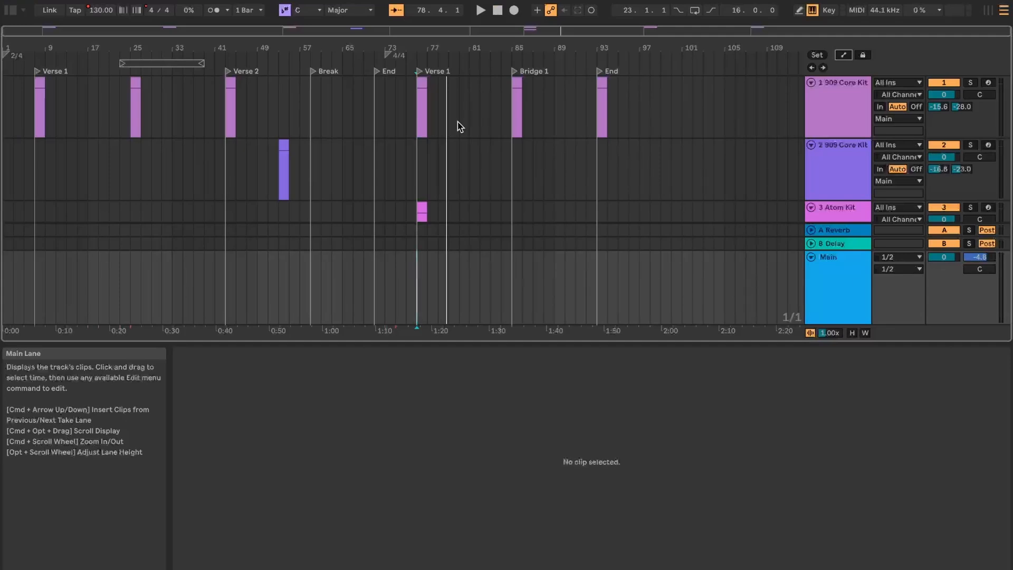
{"action": "left_click", "coordinate": [49, 90]}
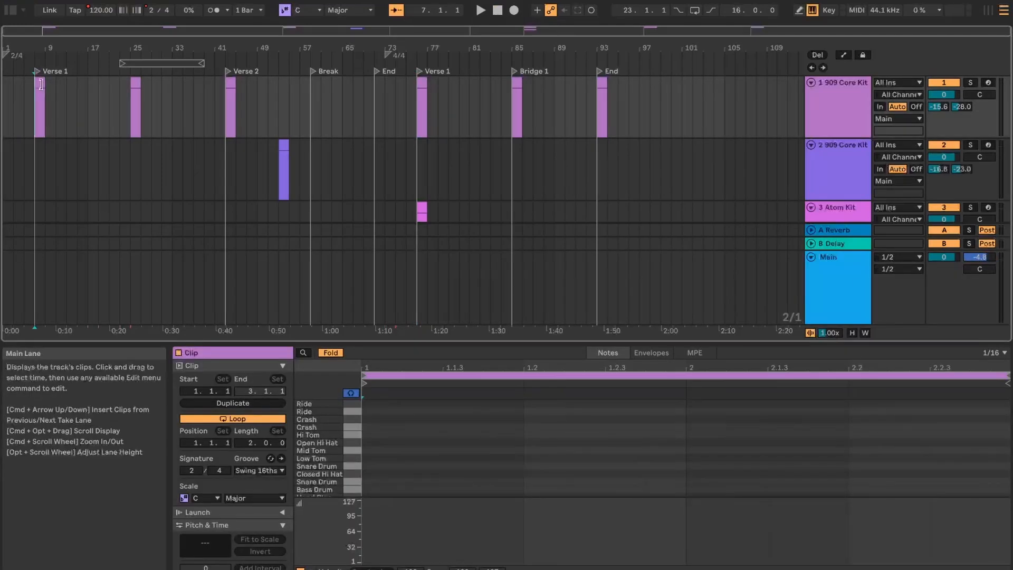
{"action": "left_click_drag", "start_coordinate": [41, 84], "coordinate": [95, 84]}
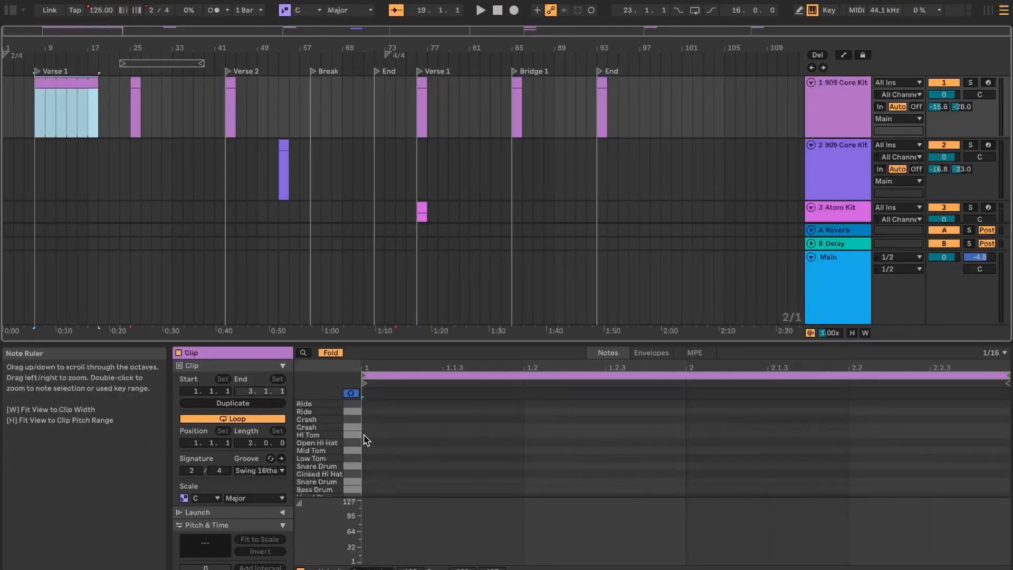
Draw Bass Drum notes on beats 1 and 2.1 of the extended clip, and play from the first Verse 1 locator.
{"action": "scroll", "coordinate": [441, 479], "scroll_direction": "down", "scroll_amount": 2}
{"action": "key", "text": "b"}
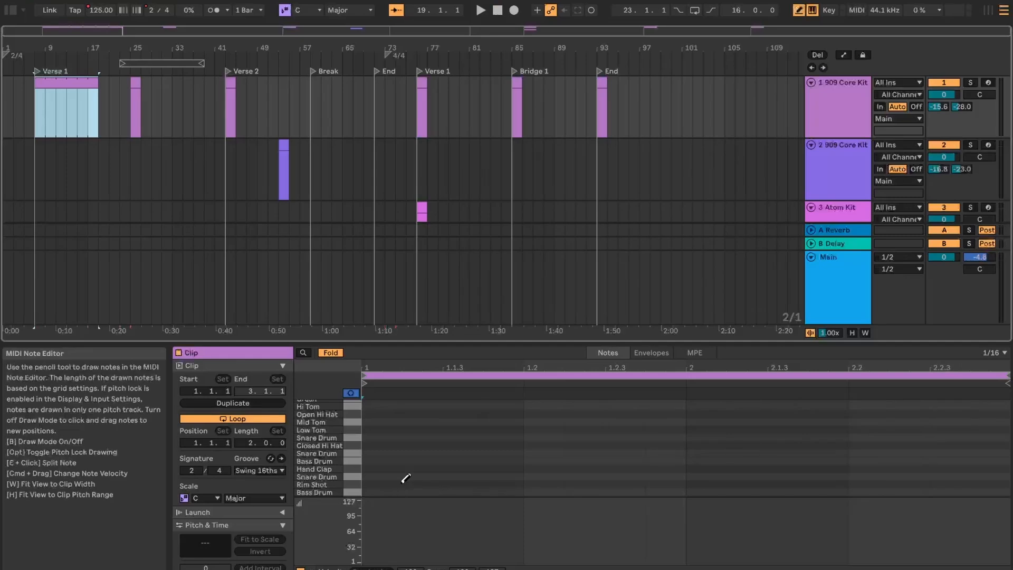
{"action": "left_click", "coordinate": [386, 489]}
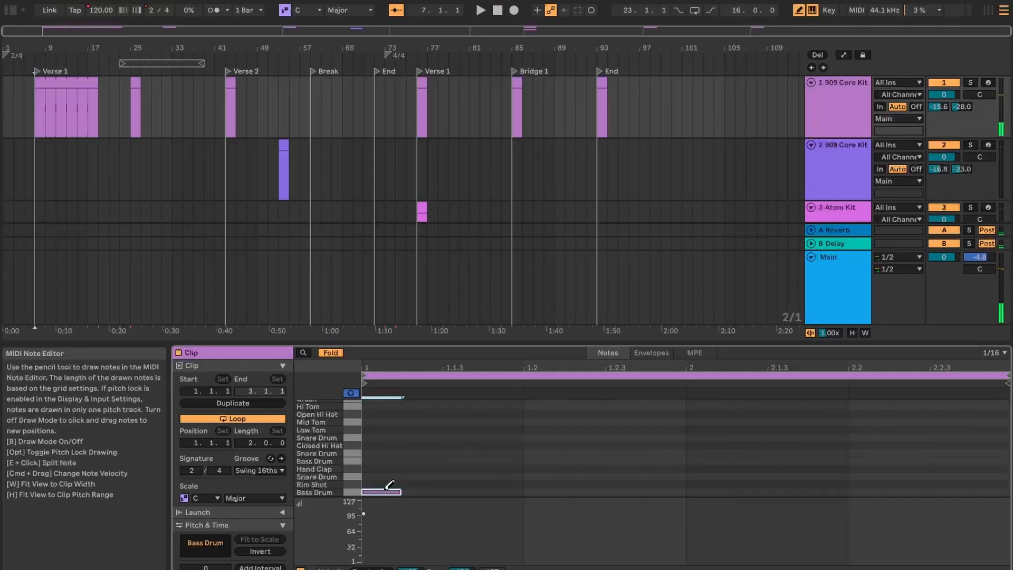
{"action": "left_click", "coordinate": [718, 490]}
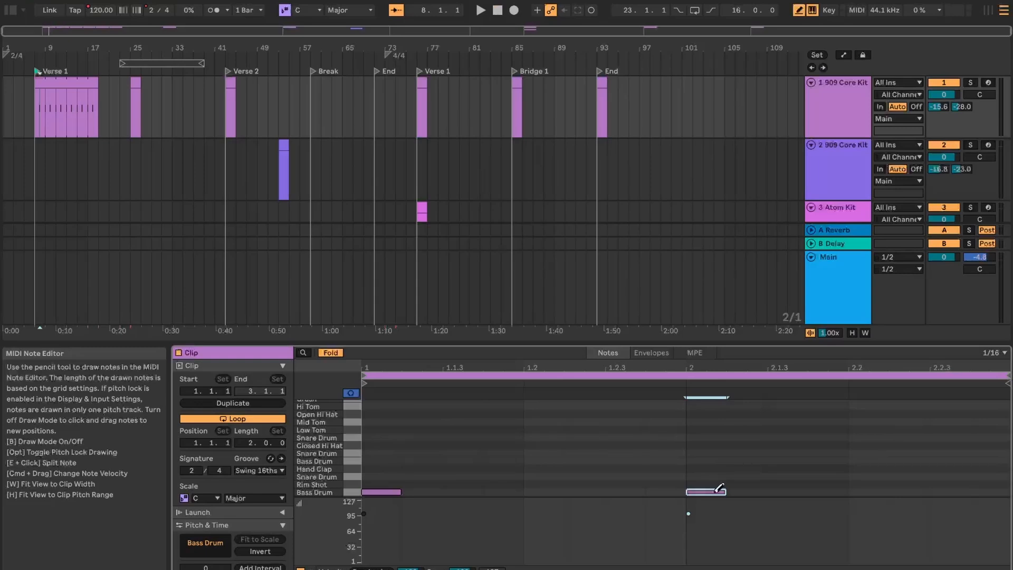
{"action": "left_click", "coordinate": [37, 71]}
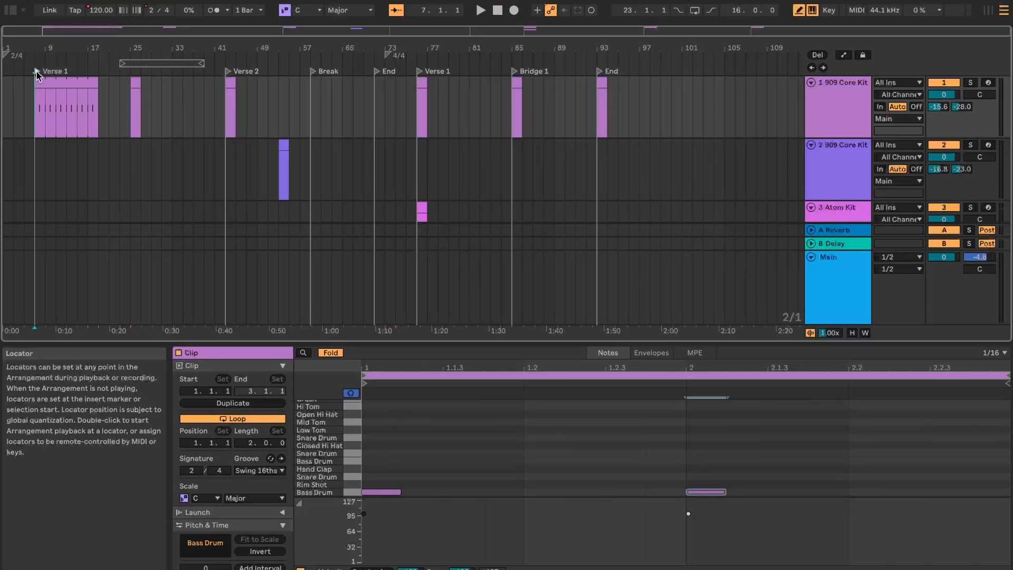
{"action": "double_click", "coordinate": [36, 71]}
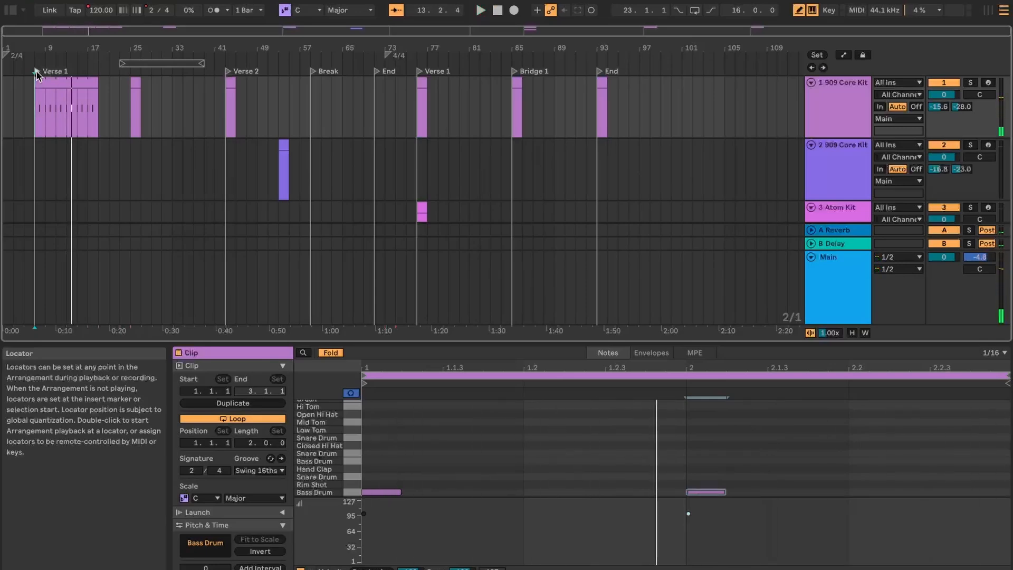
Draw Snare Drum notes on beats 1.2 and 2.2 of the same clip and play the pattern.
{"action": "left_click", "coordinate": [540, 474]}
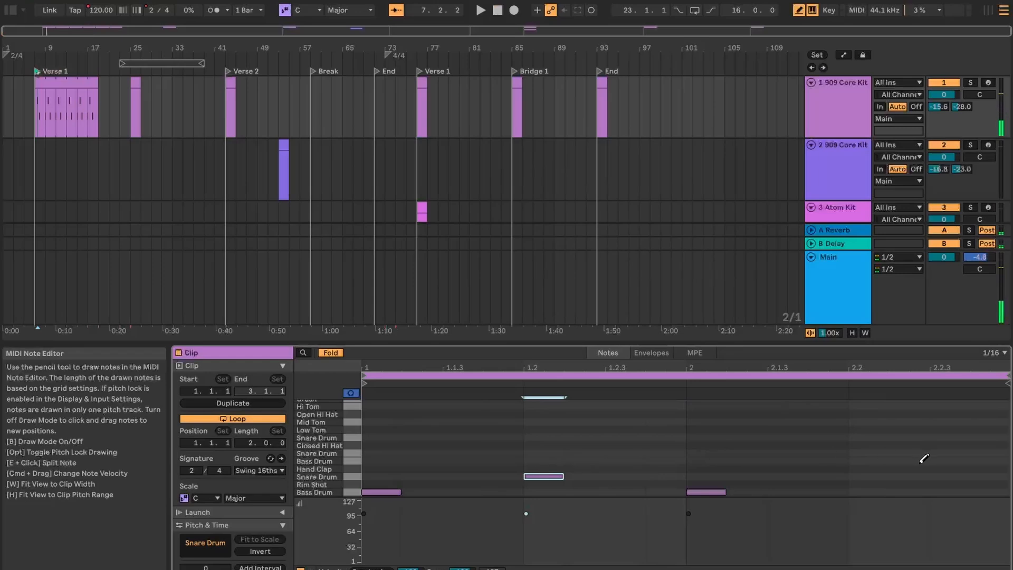
{"action": "left_click", "coordinate": [880, 475]}
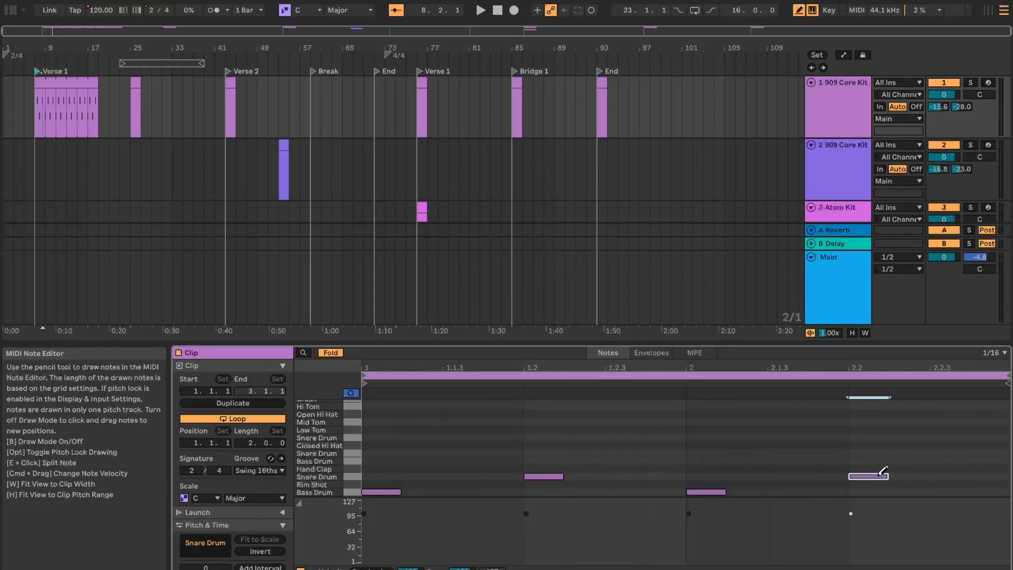
{"action": "key", "text": "space"}
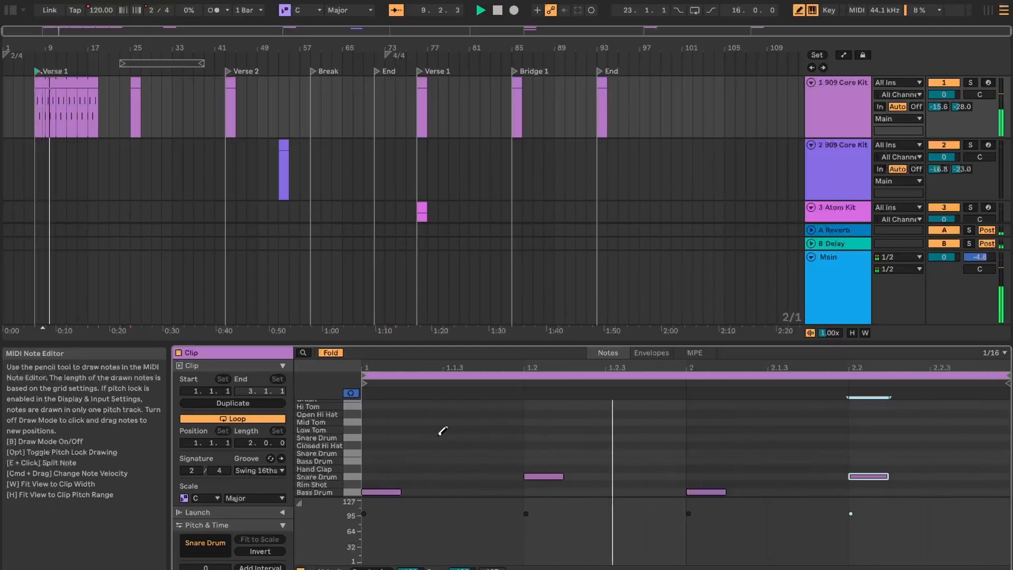
Add Closed Hi Hat notes on all four beats of the two-bar clip, removing the stray Snare Drum note at 1.2.
{"action": "left_click", "coordinate": [384, 445]}
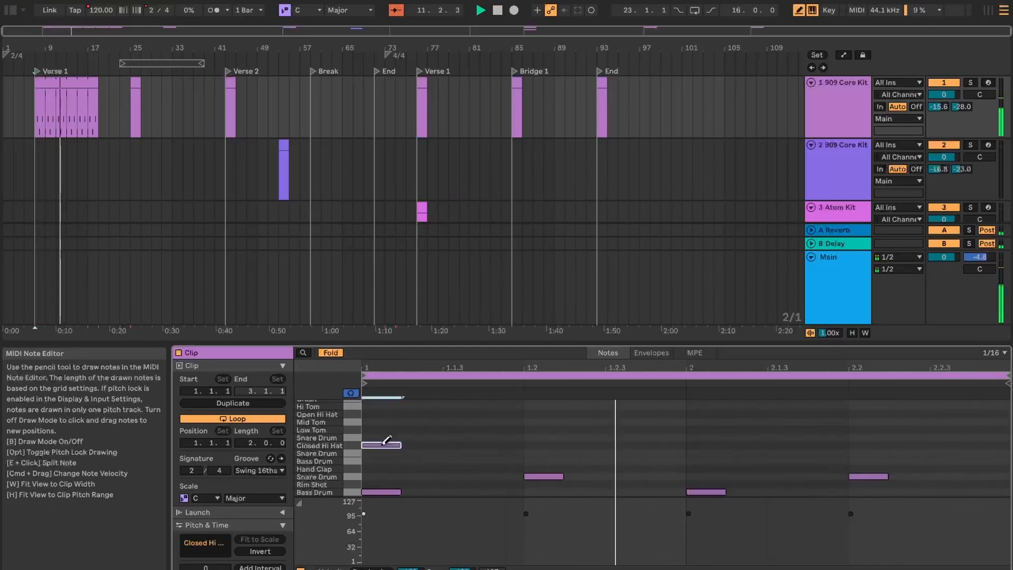
{"action": "left_click", "coordinate": [544, 453]}
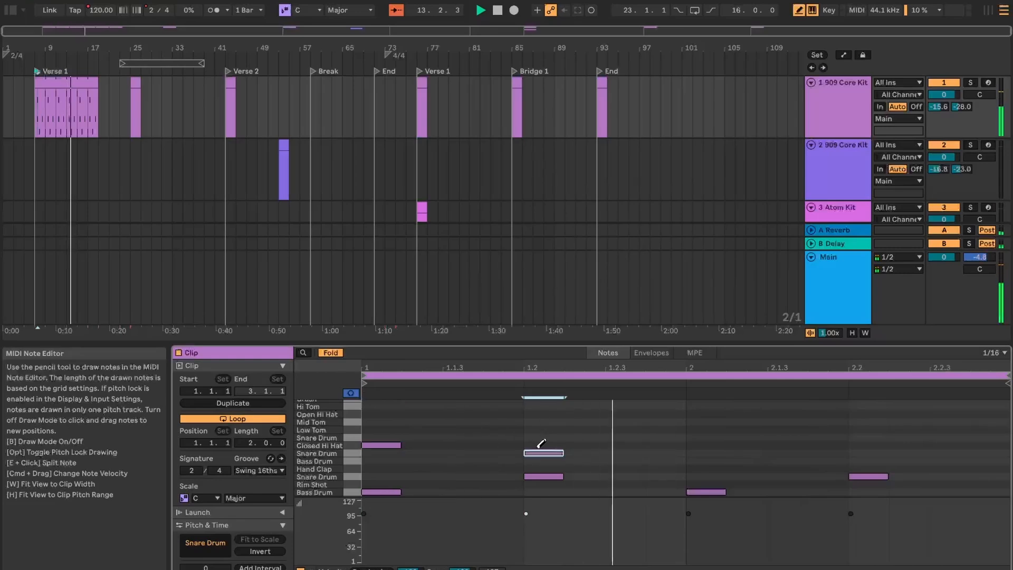
{"action": "left_click", "coordinate": [548, 445]}
{"action": "left_click", "coordinate": [544, 452]}
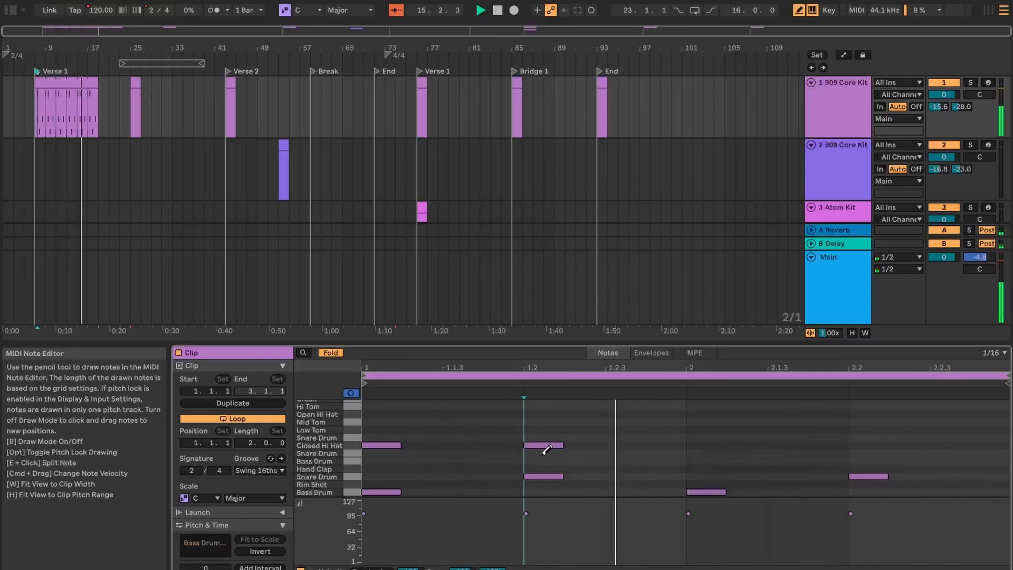
{"action": "left_click", "coordinate": [706, 445]}
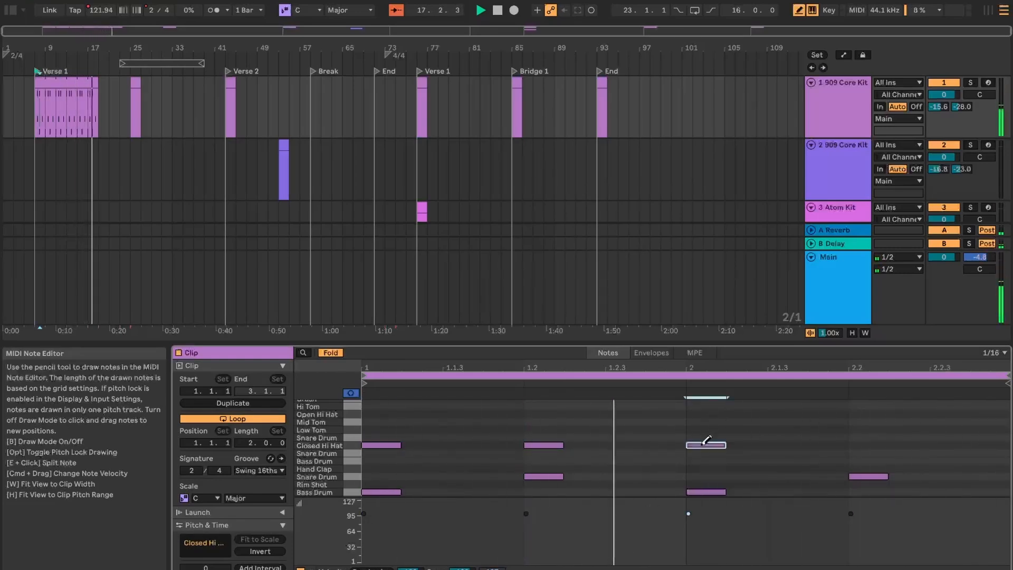
{"action": "left_click", "coordinate": [868, 444]}
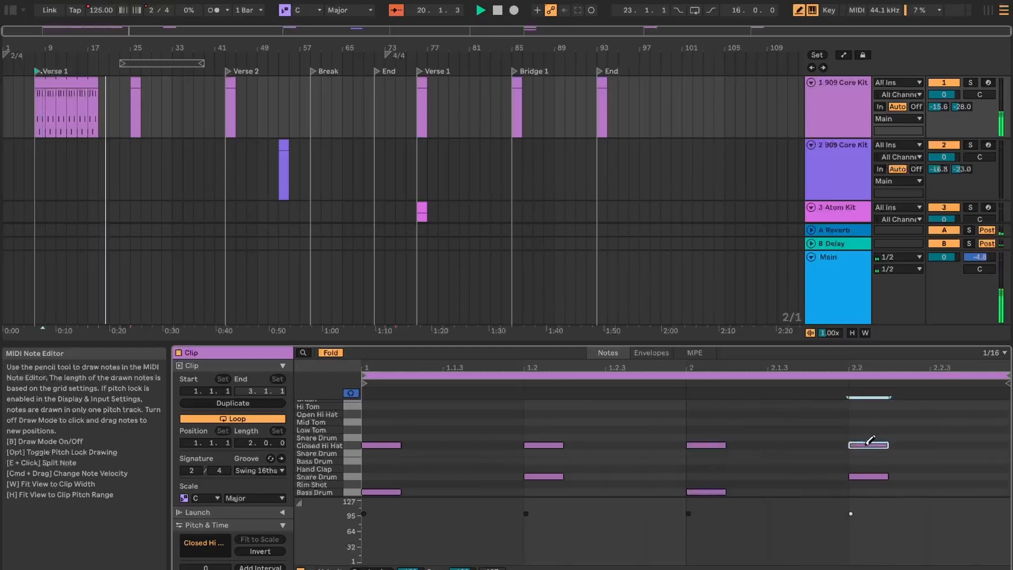
Play from the first Verse 1 locator and add Bass Drum notes on beats 1.2 and 2.2.
{"action": "left_click", "coordinate": [36, 71]}
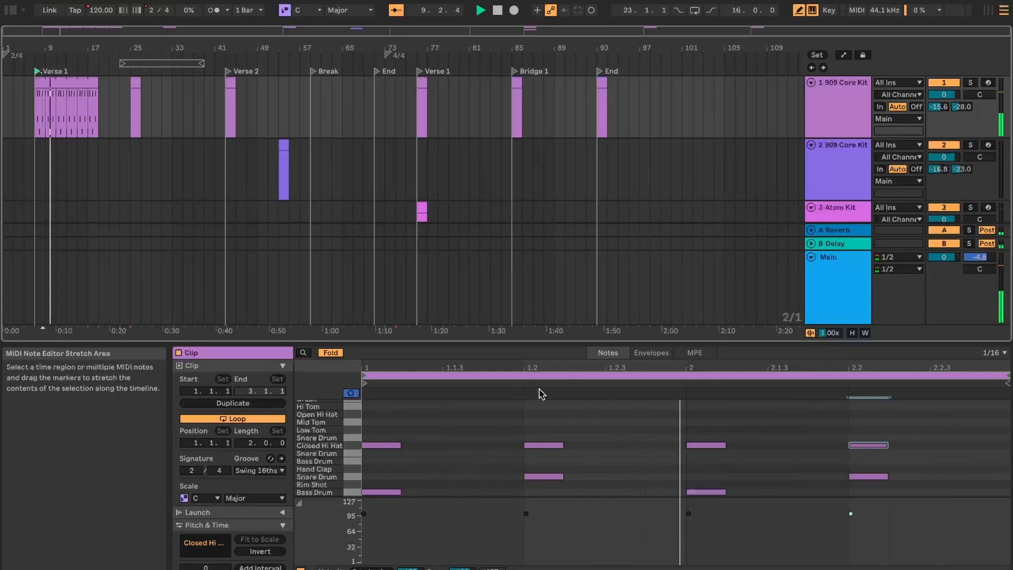
{"action": "left_click", "coordinate": [864, 491]}
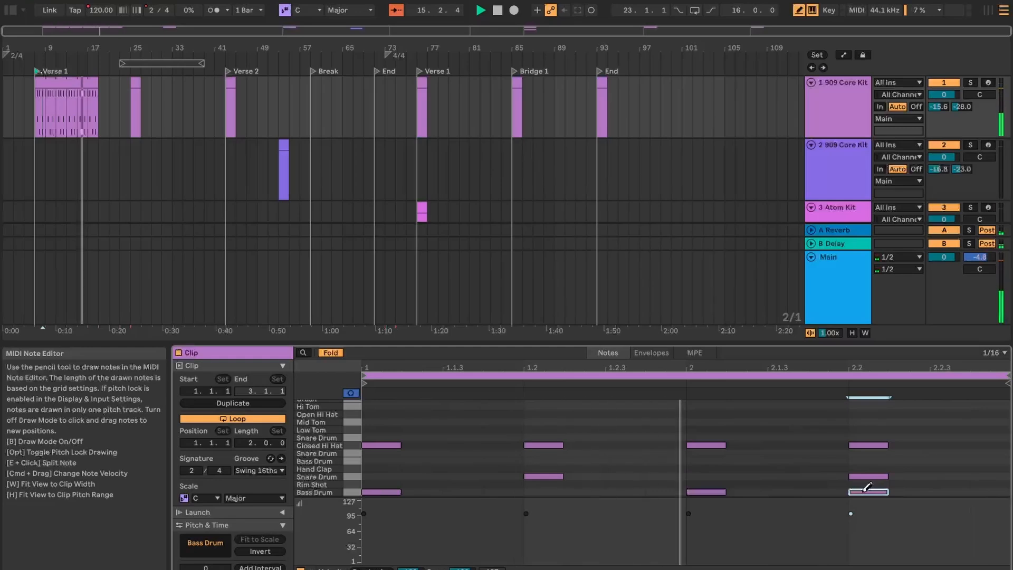
{"action": "left_click", "coordinate": [545, 491]}
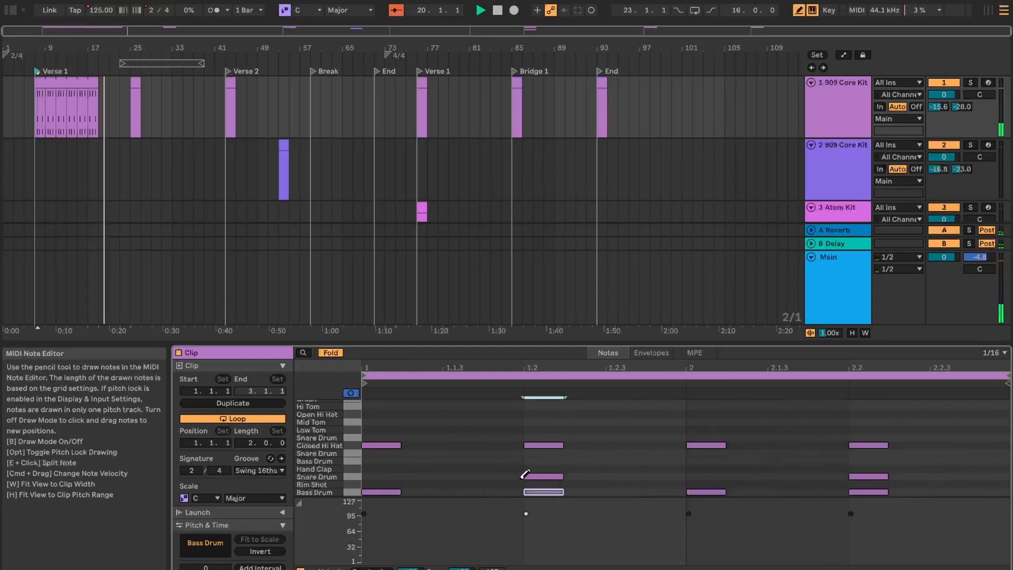
Move the clip at bar 25 on the first 909 Core Kit track to bar 19 and extend it to bar 43.
{"action": "left_click", "coordinate": [135, 93]}
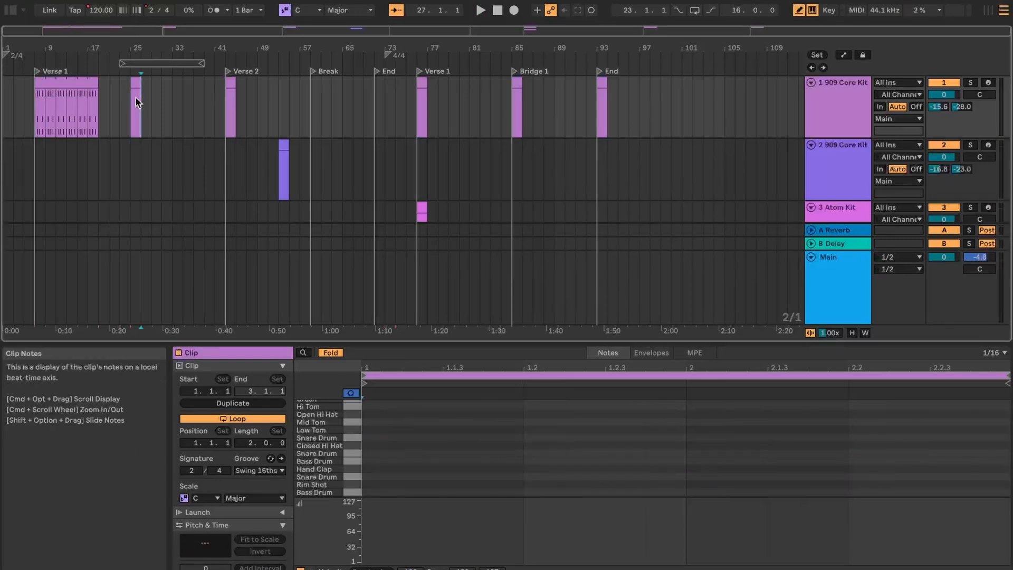
{"action": "left_click_drag", "start_coordinate": [135, 96], "coordinate": [111, 88]}
{"action": "left_click", "coordinate": [133, 90]}
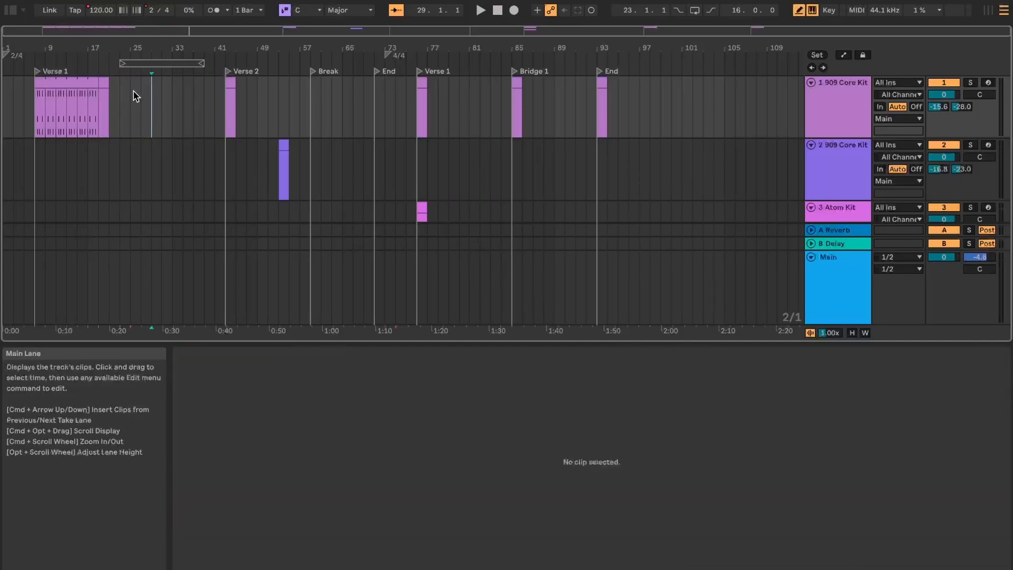
{"action": "left_click", "coordinate": [104, 82]}
{"action": "left_click_drag", "start_coordinate": [104, 82], "coordinate": [223, 84]}
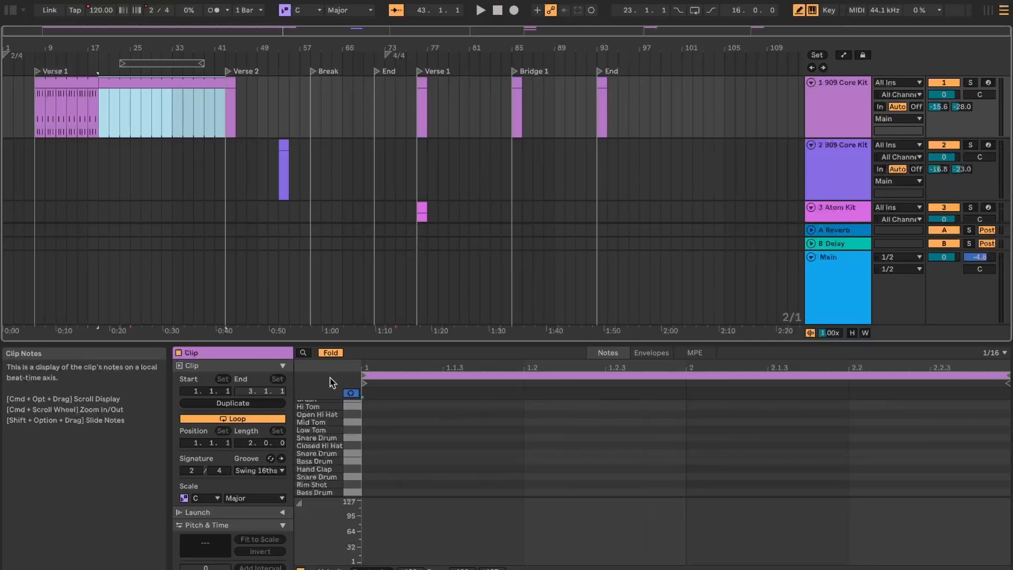
In the second clip, draw Bass Drum on all four beats, Closed Hi Hat at 1 and 1.2.4, and Open Hi Hat at 1.2 and 2.2.
{"action": "left_click", "coordinate": [382, 491]}
{"action": "left_click", "coordinate": [543, 491]}
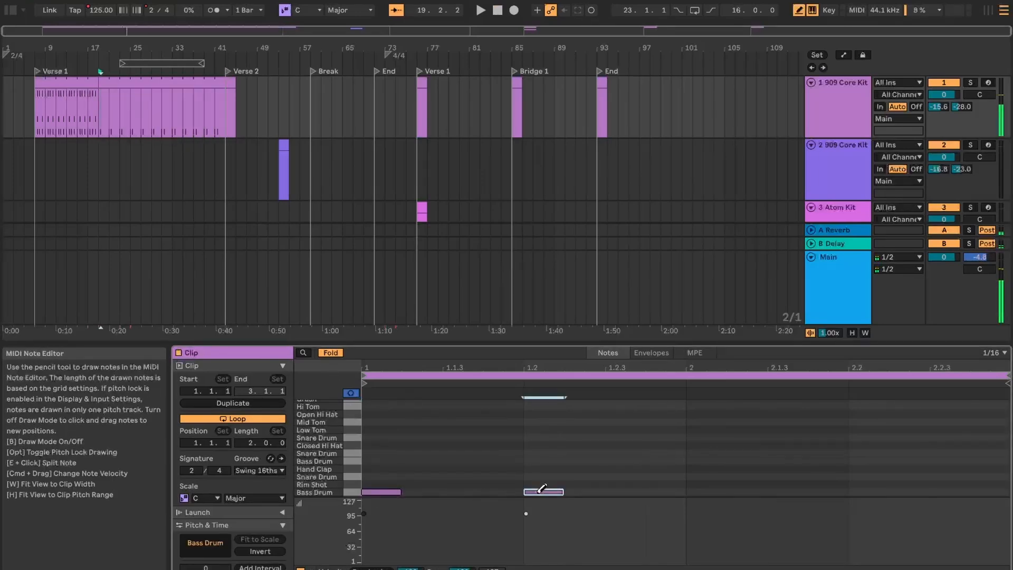
{"action": "left_click", "coordinate": [706, 491]}
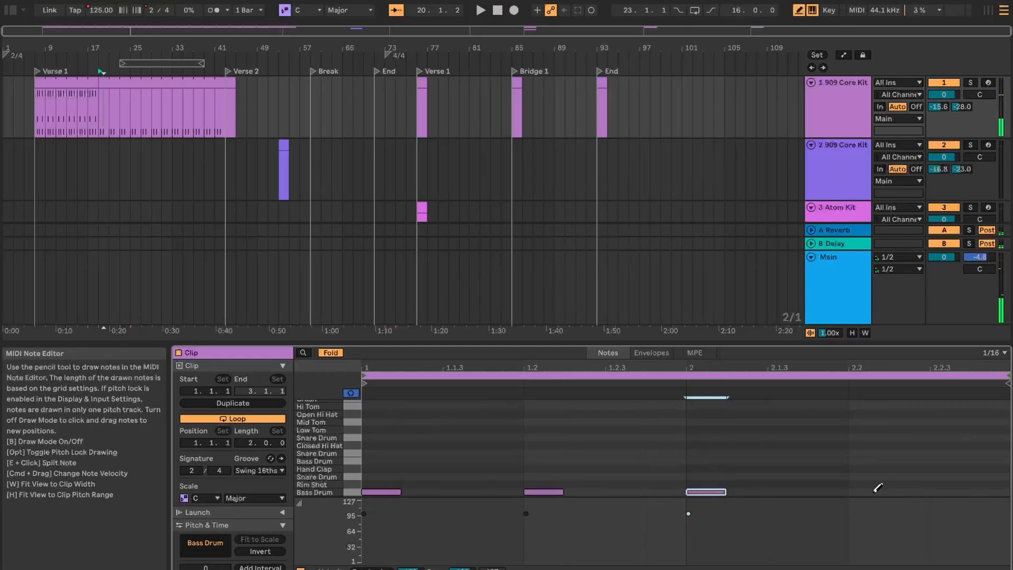
{"action": "left_click", "coordinate": [876, 490]}
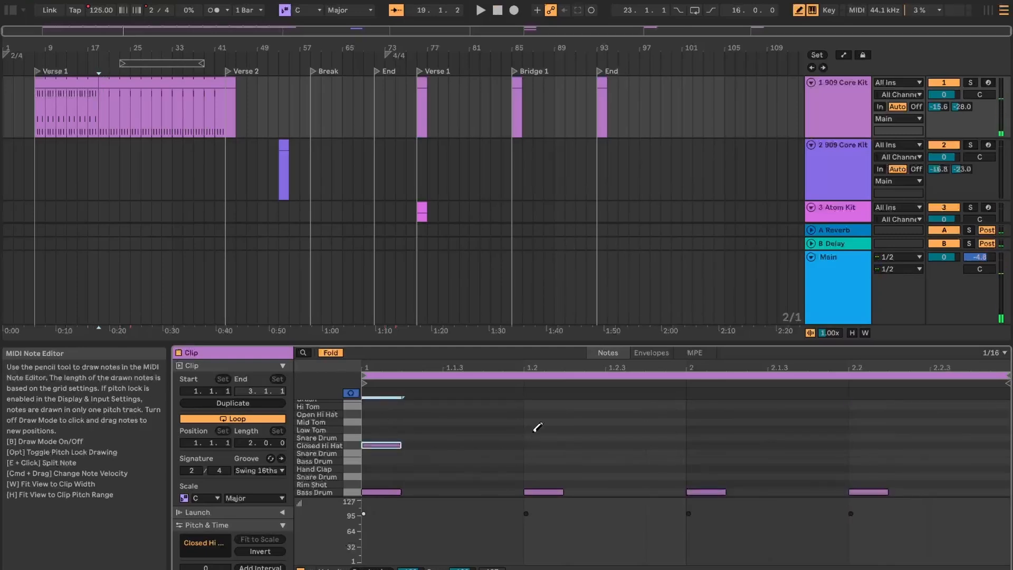
{"action": "left_click", "coordinate": [541, 413]}
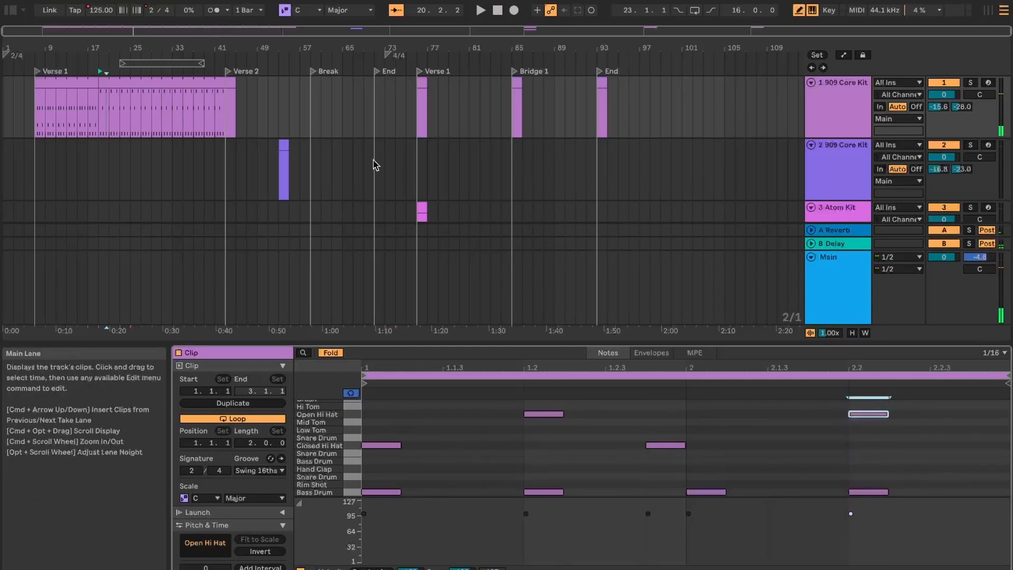
Play the second clip from near its start at bar 19 and add a Bass Drum note at 2.1.3.
{"action": "left_click", "coordinate": [104, 70]}
{"action": "key", "text": "space"}
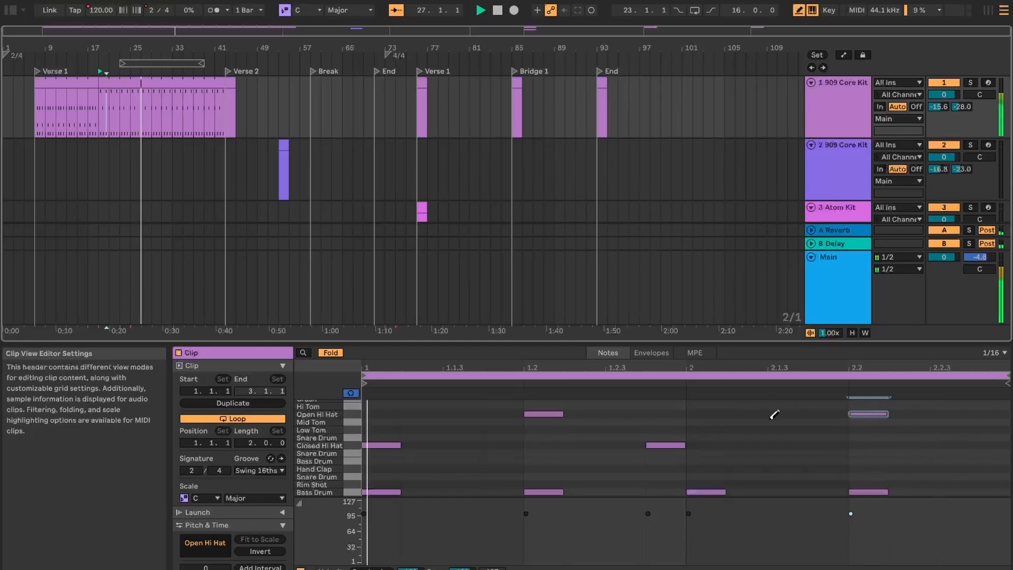
{"action": "left_click", "coordinate": [787, 492]}
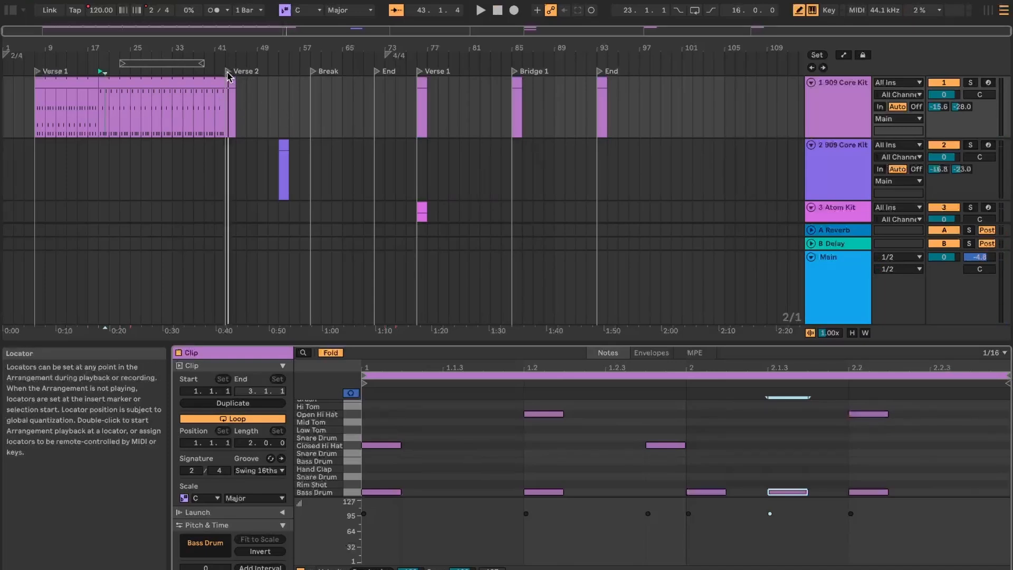
Select both Verse 1 clips and set the arrangement loop to span them, from bar 7 to bar 43.
{"action": "left_click", "coordinate": [53, 84]}
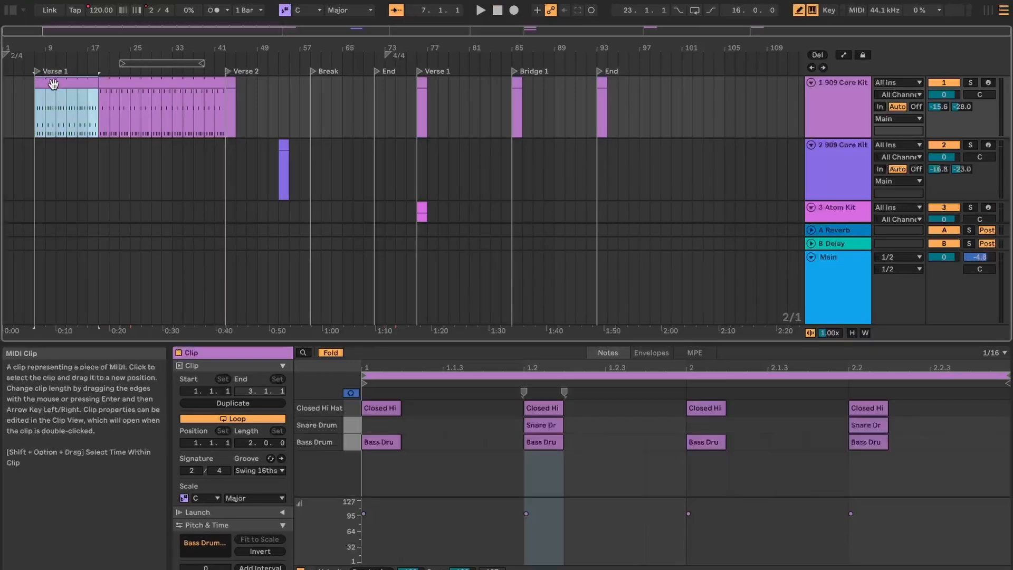
{"action": "left_click", "coordinate": [153, 84], "text": "shift"}
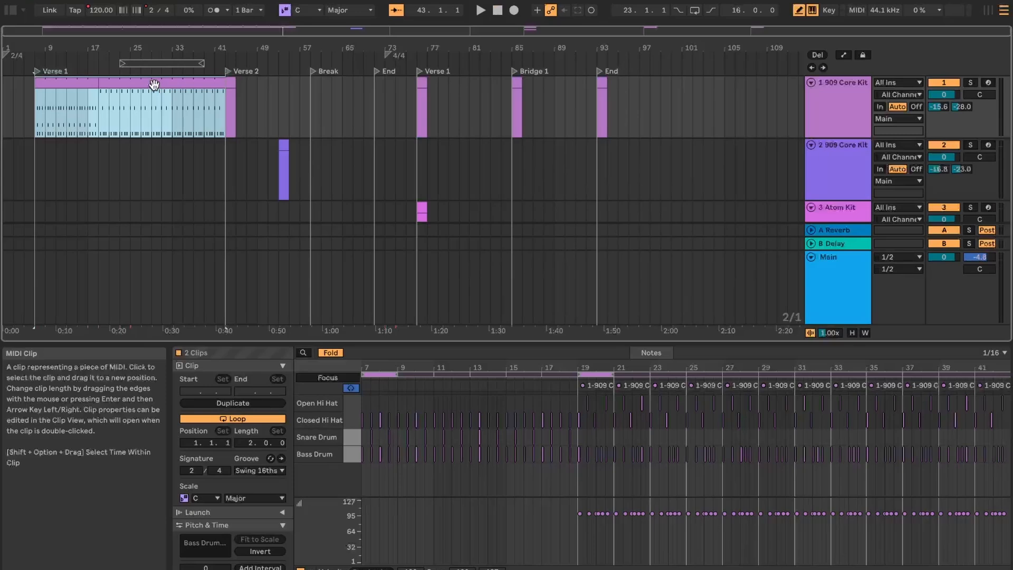
{"action": "key", "text": "super+l"}
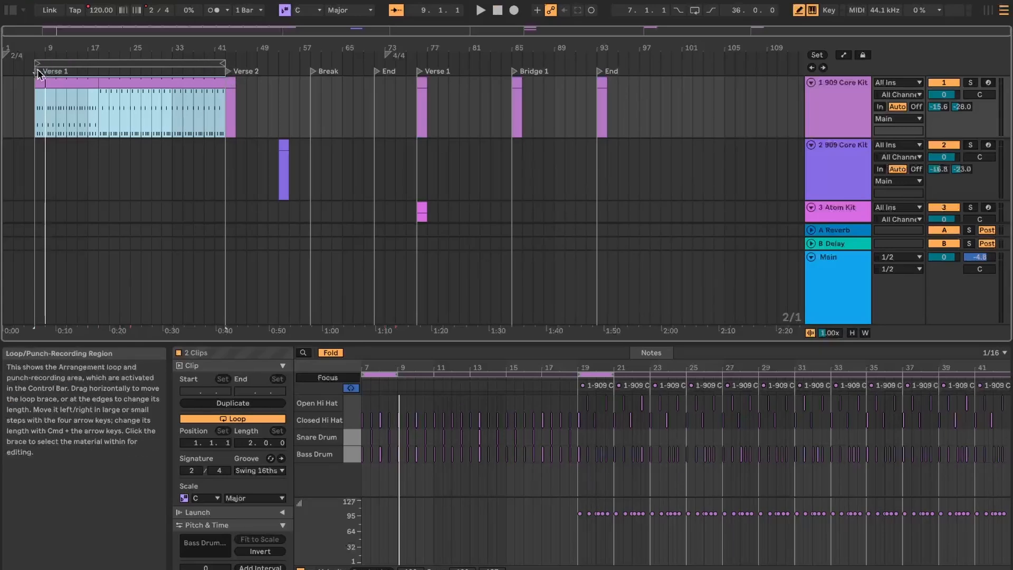
Shorten the second Verse 1 clip to end at bar 25 and move the Verse 2 locator to bar 25.
{"action": "left_click", "coordinate": [192, 109]}
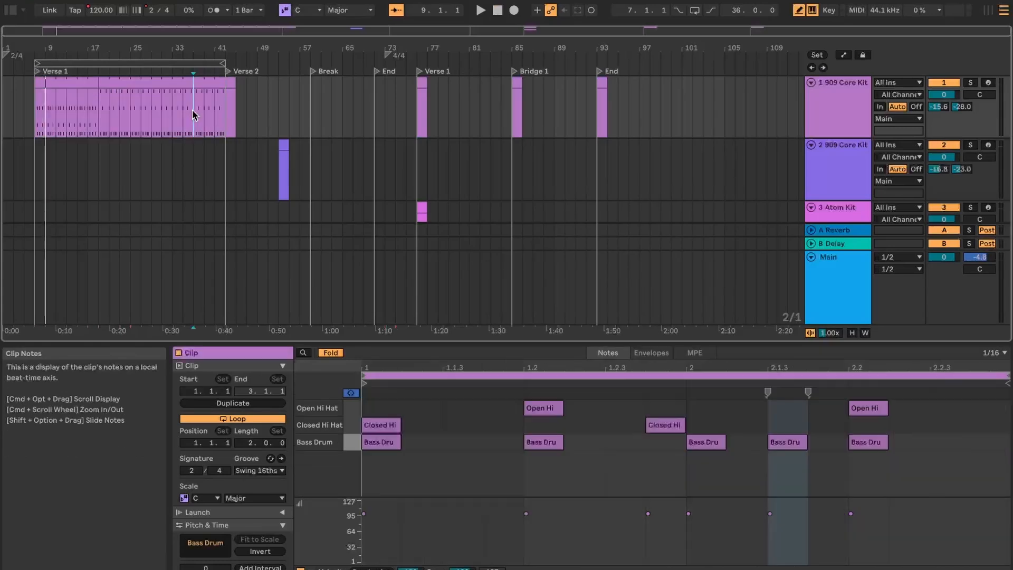
{"action": "left_click", "coordinate": [208, 84]}
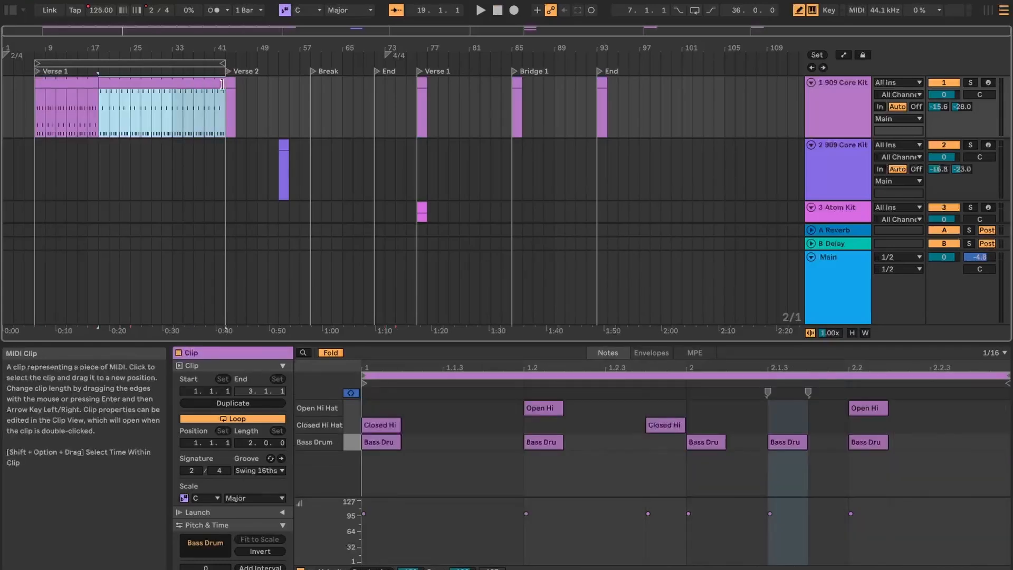
{"action": "left_click_drag", "start_coordinate": [214, 84], "coordinate": [132, 89]}
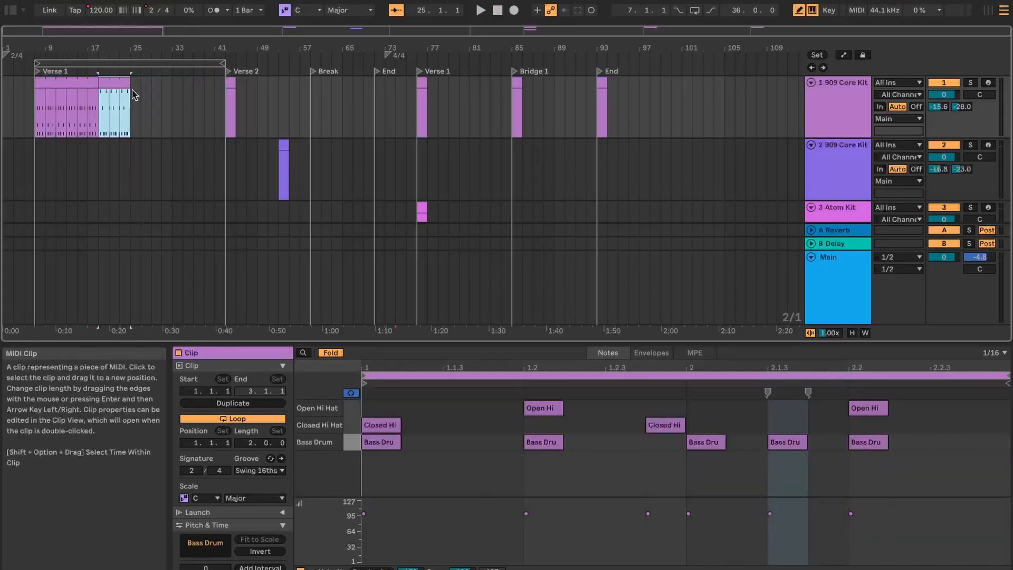
{"action": "left_click", "coordinate": [227, 71]}
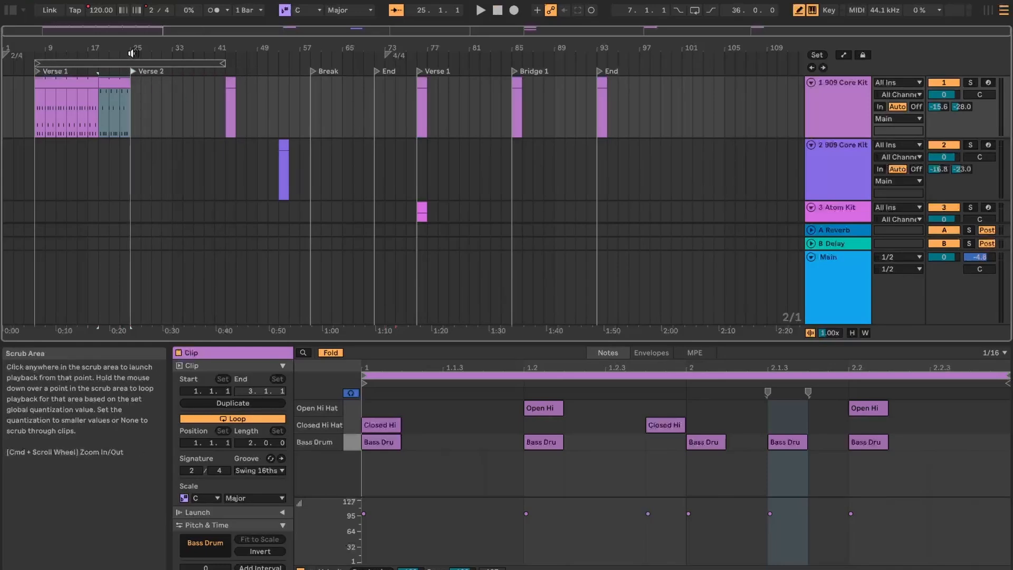
Shorten the arrangement loop to end at bar 25 and play the looped Verse 1 section briefly.
{"action": "left_click_drag", "start_coordinate": [227, 63], "coordinate": [127, 62]}
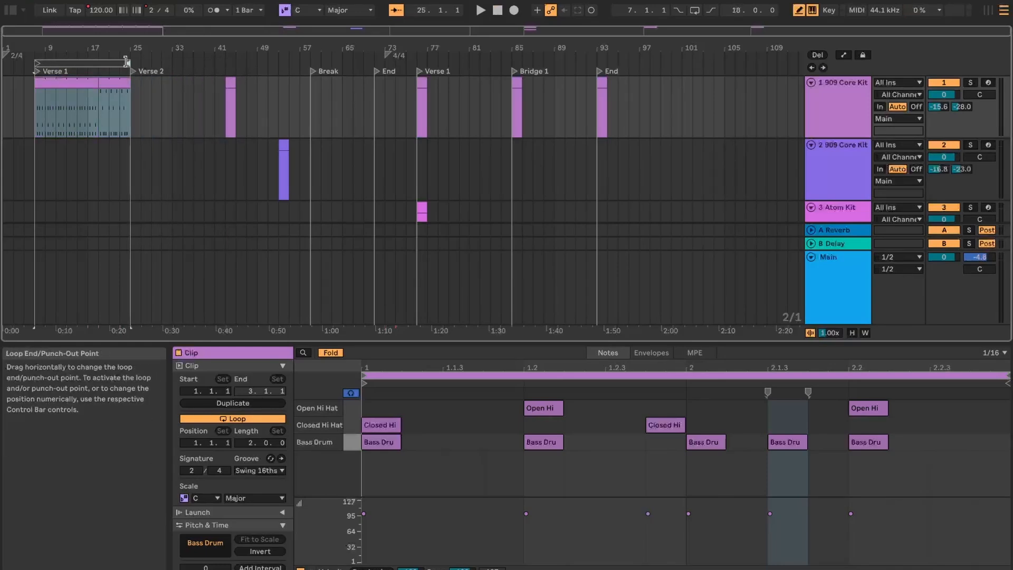
{"action": "key", "text": "space"}
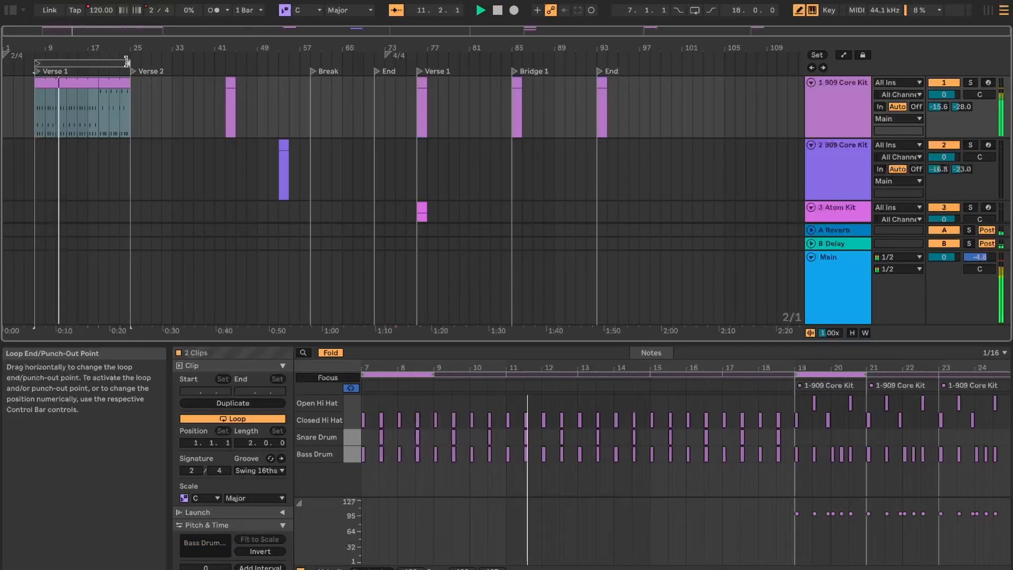
{"action": "left_click", "coordinate": [71, 129]}
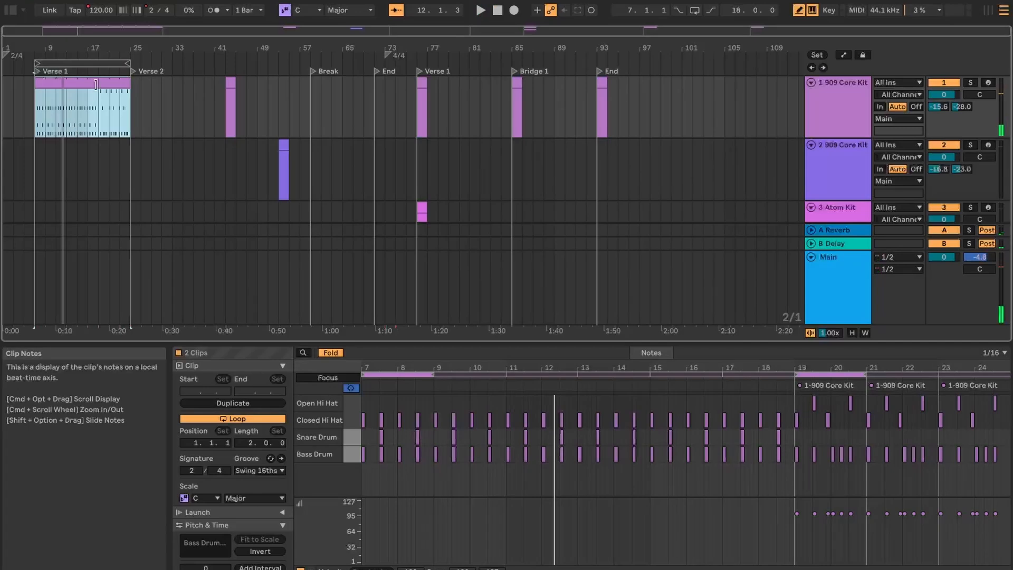
Shorten the Verse 1 clips to end at bar 19 and align the Verse 2 locator and arrangement loop end with it.
{"action": "mouse_move", "coordinate": [96, 82]}
{"action": "left_mouse_down"}
{"action": "mouse_move", "coordinate": [66, 82]}
{"action": "mouse_move", "coordinate": [95, 94]}
{"action": "mouse_move", "coordinate": [80, 85]}
{"action": "left_mouse_up"}
{"action": "left_click", "coordinate": [132, 72]}
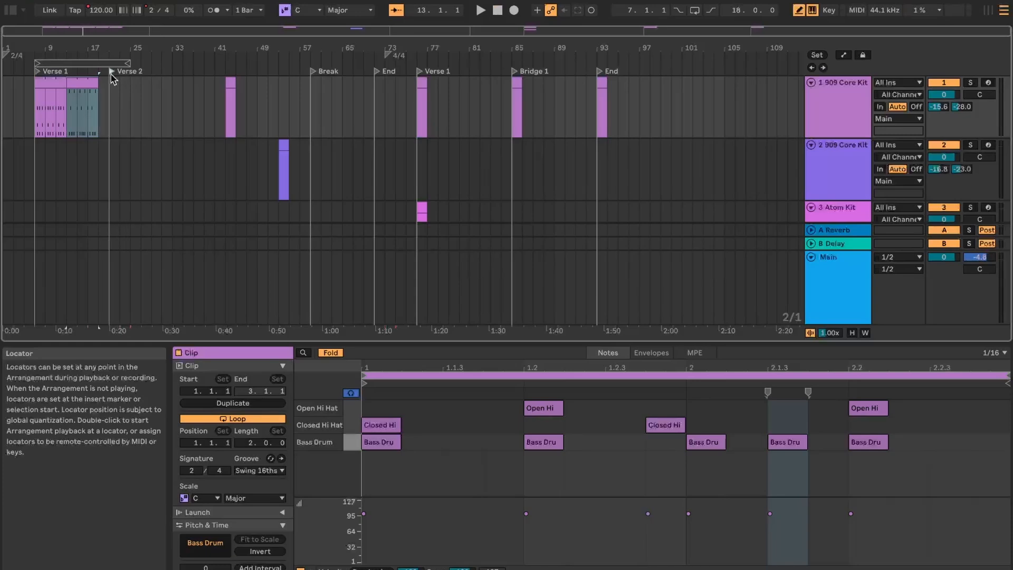
{"action": "left_click_drag", "start_coordinate": [130, 63], "coordinate": [99, 63]}
{"action": "key", "text": "space"}
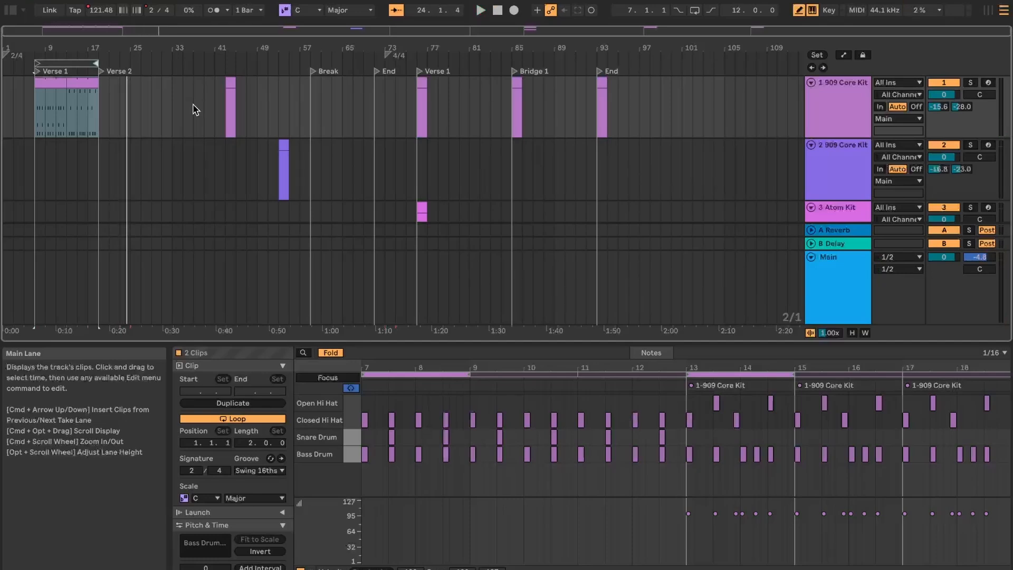
Turn on looping for the Verse 1 section from bar 7 to bar 19 and play it from the Verse 1 locator.
{"action": "left_click", "coordinate": [63, 63]}
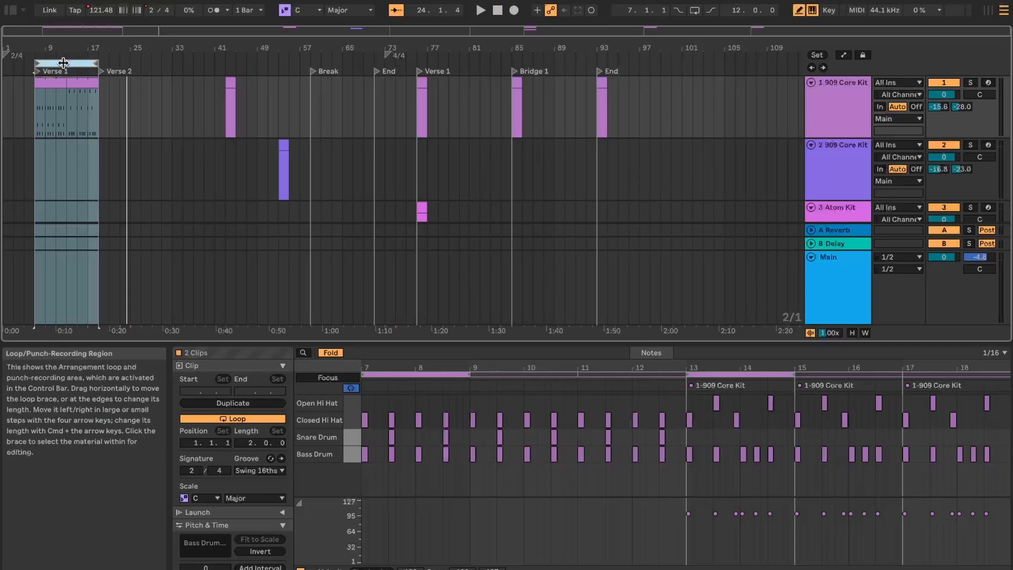
{"action": "key", "text": "super+l"}
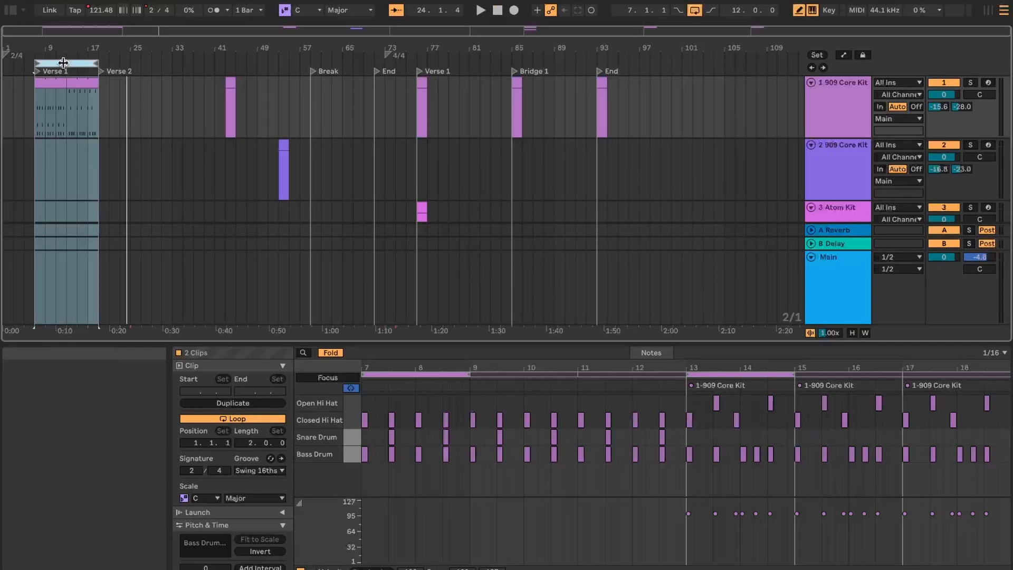
{"action": "double_click", "coordinate": [37, 72]}
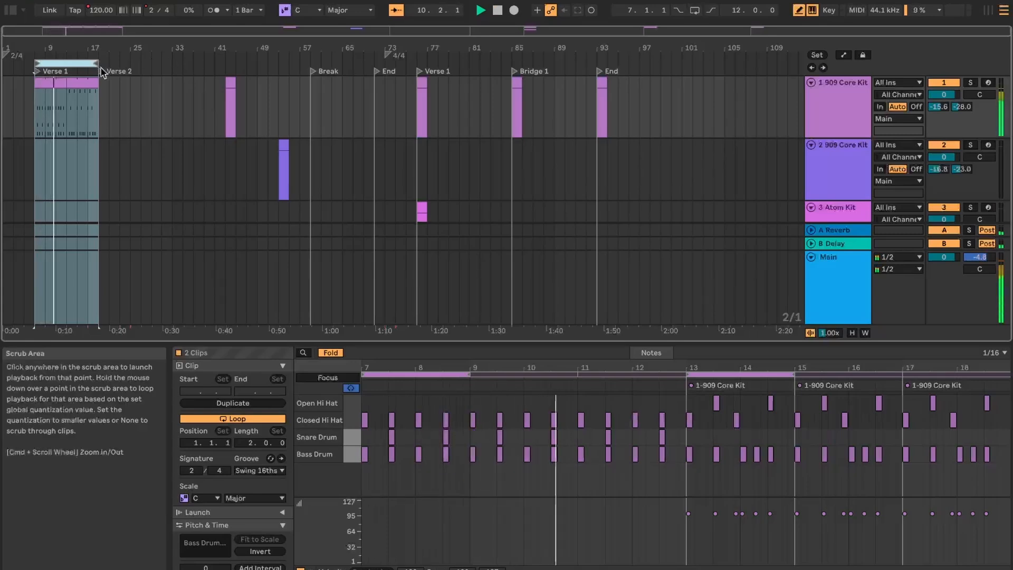
Turn the arrangement loop off and play from bar 25 and the Verse 2 locator.
{"action": "left_click", "coordinate": [66, 62]}
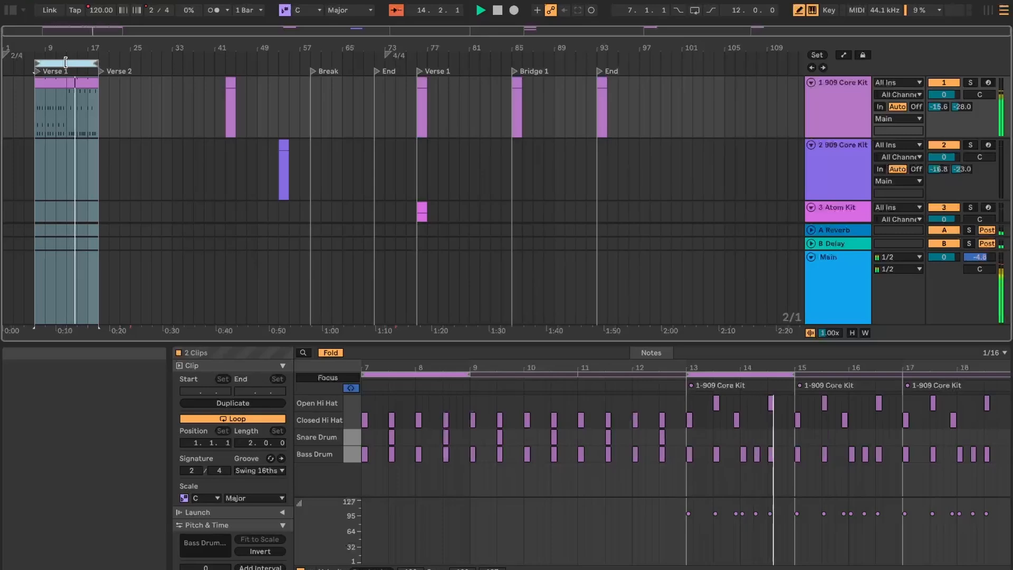
{"action": "left_click", "coordinate": [153, 63]}
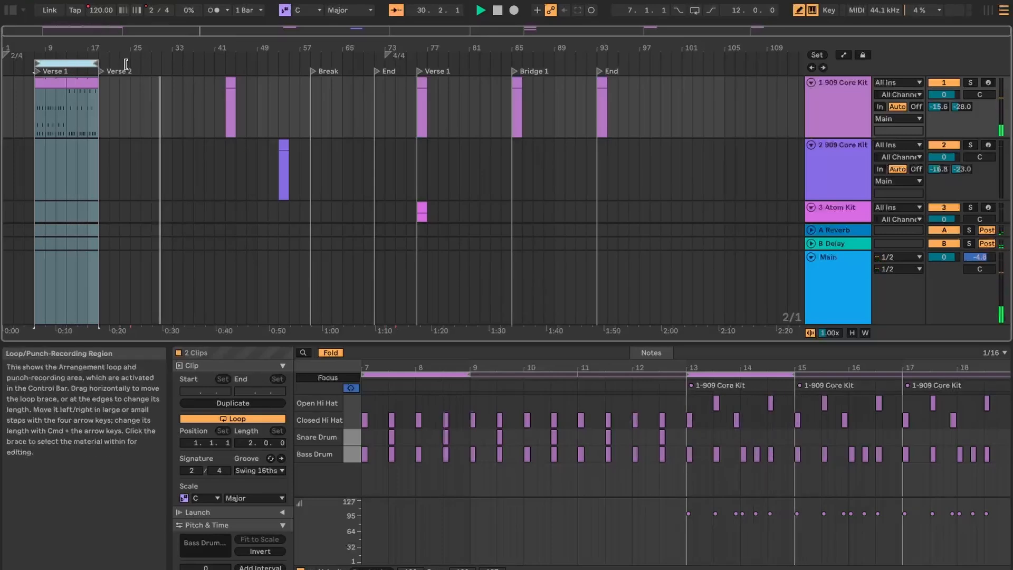
{"action": "left_click", "coordinate": [72, 61]}
{"action": "right_click", "coordinate": [72, 62]}
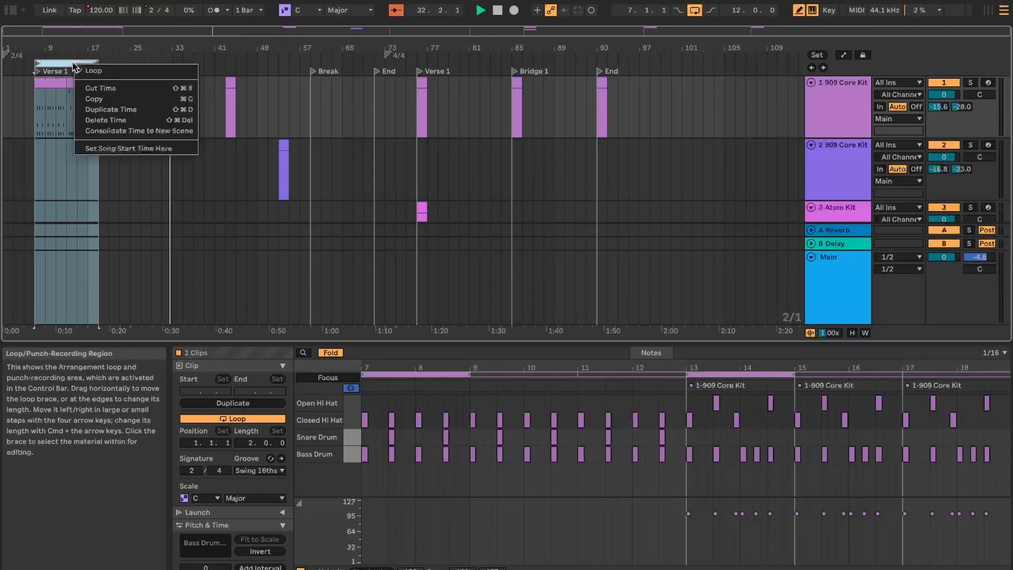
{"action": "left_click", "coordinate": [87, 73]}
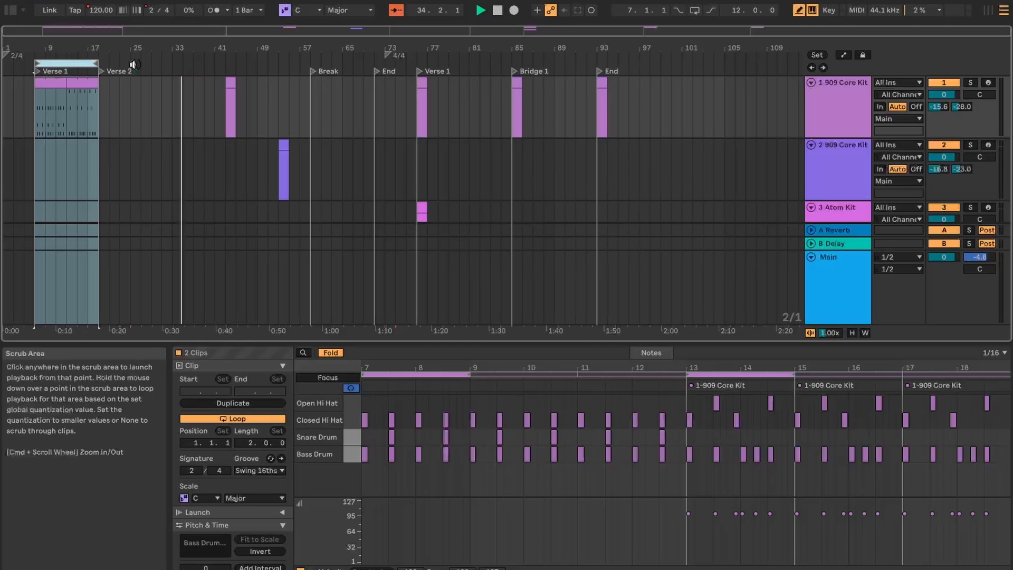
{"action": "left_click", "coordinate": [130, 65]}
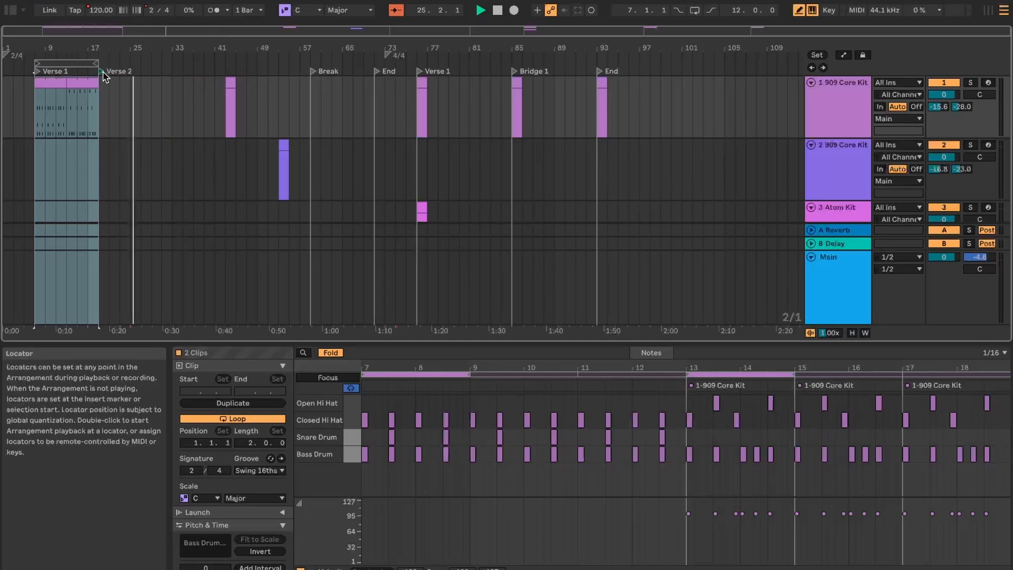
{"action": "left_click", "coordinate": [101, 73]}
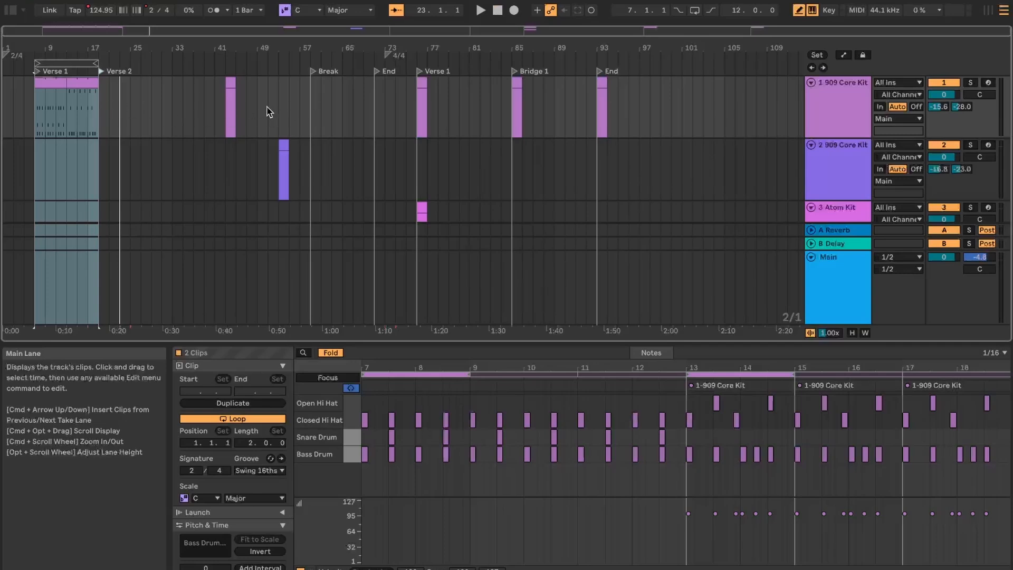
Select bars 21 to 57 on the first 909 Core Kit track, and place the insert marker at bar 45 on the second.
{"action": "left_click_drag", "start_coordinate": [109, 106], "coordinate": [305, 117]}
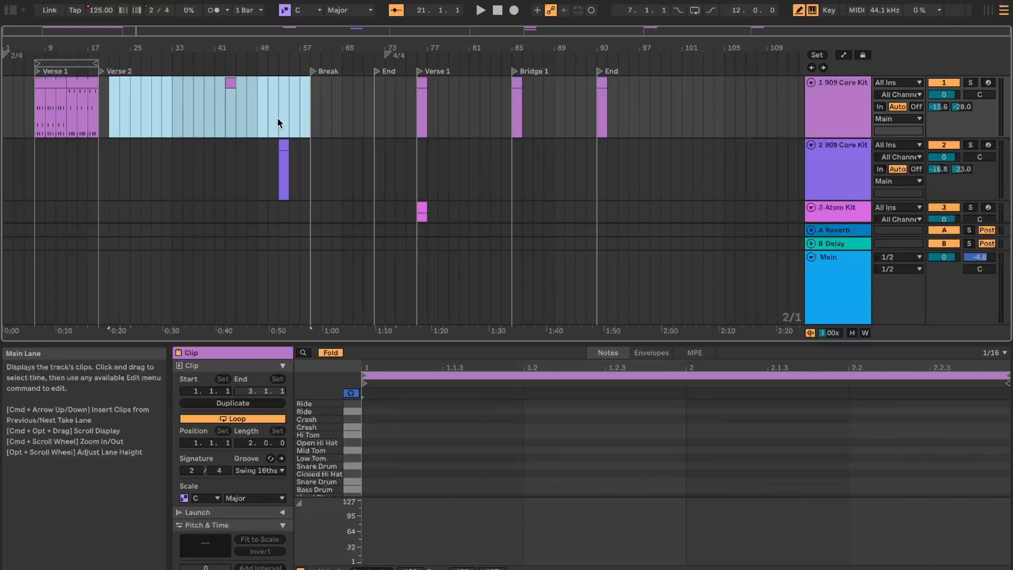
{"action": "left_click", "coordinate": [235, 163]}
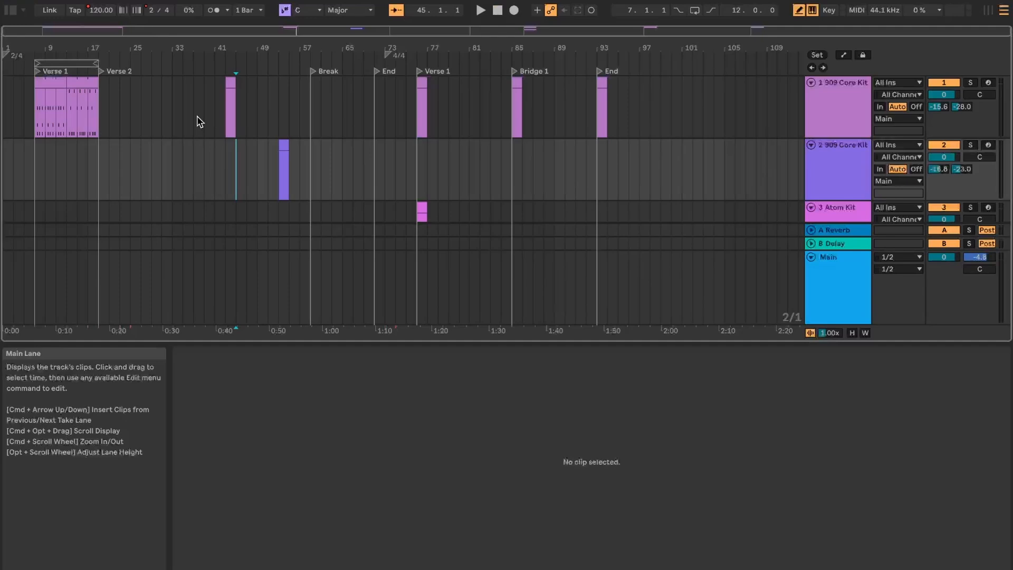